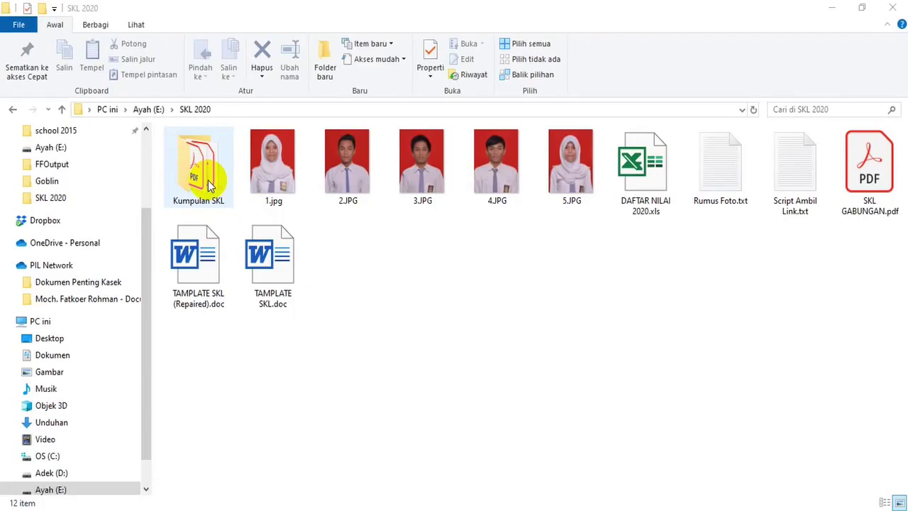
Open the Kumpulan SKL folder and the first student's SKL certificate PDF
double_click(200, 171)
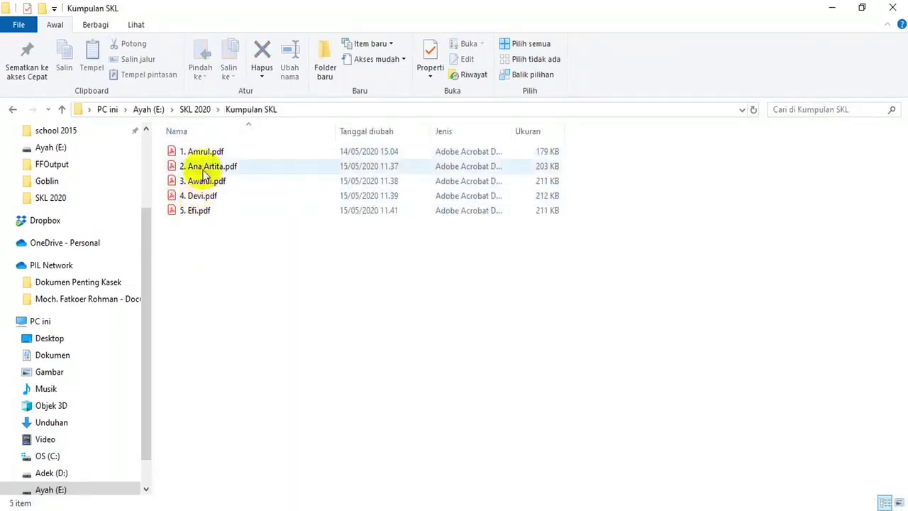
click(203, 151)
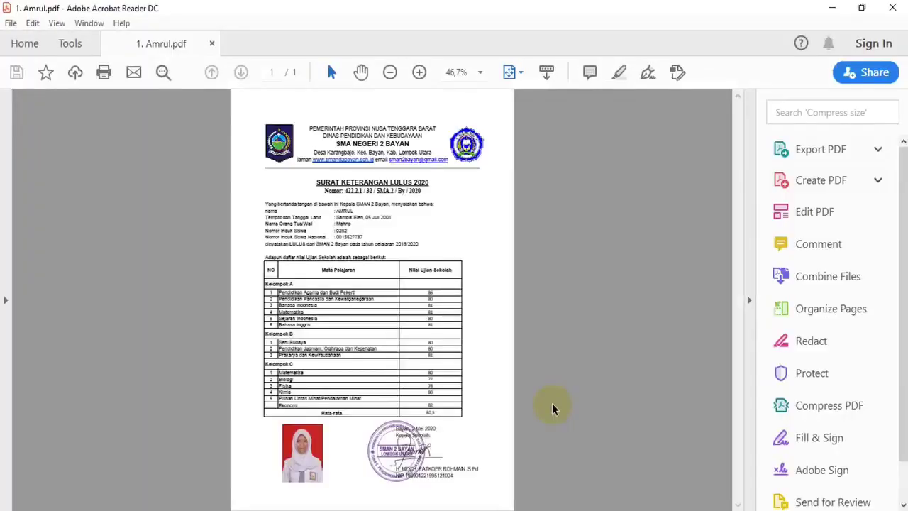
Review the first certificate at 100% zoom, scrolling through it, then close Acrobat Reader
click(480, 72)
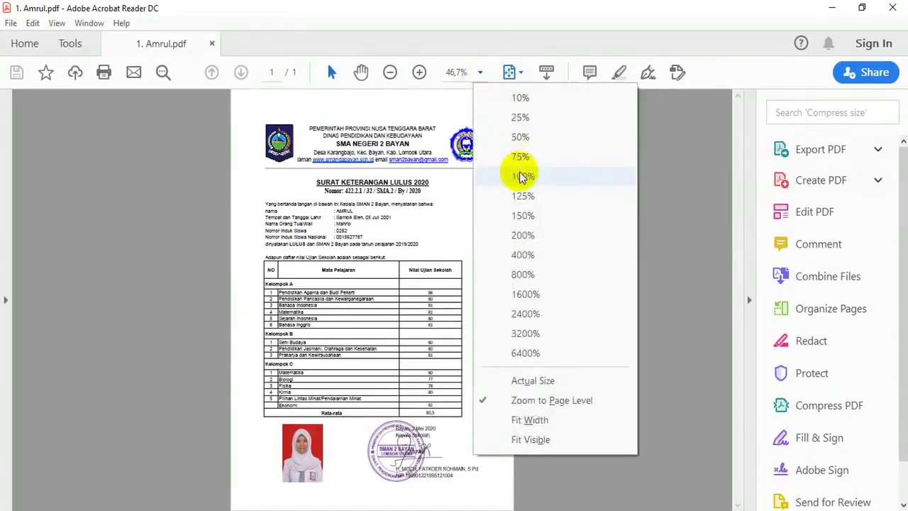
click(522, 176)
drag(736, 192, 738, 508)
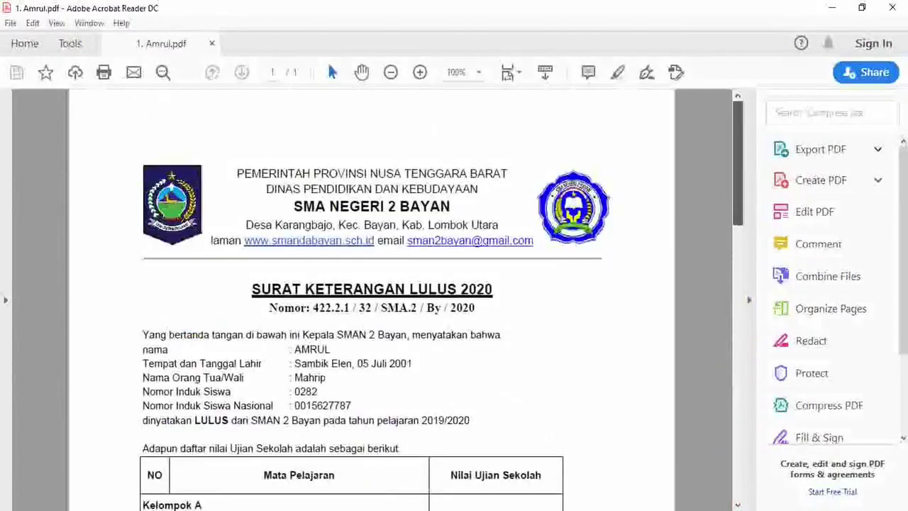
mouse_move(738, 213)
mouse_down()
mouse_move(735, 430)
mouse_move(736, 422)
mouse_up()
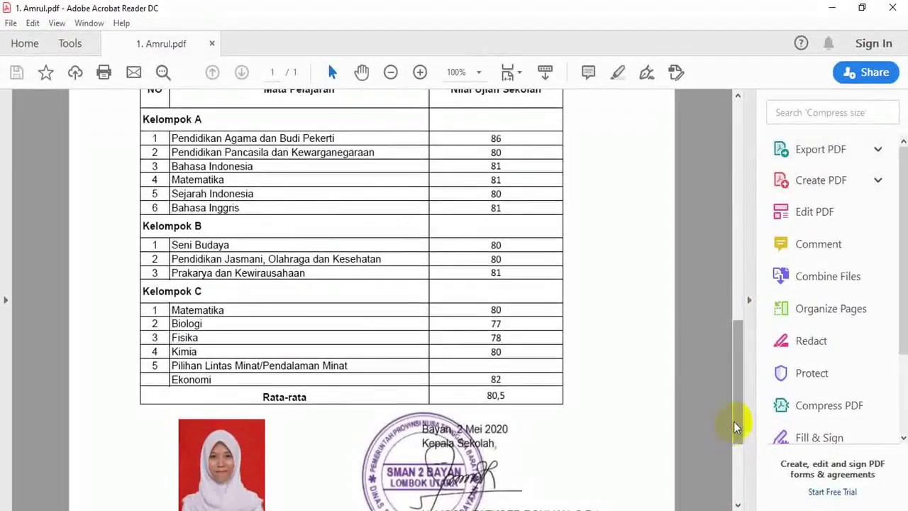
click(893, 10)
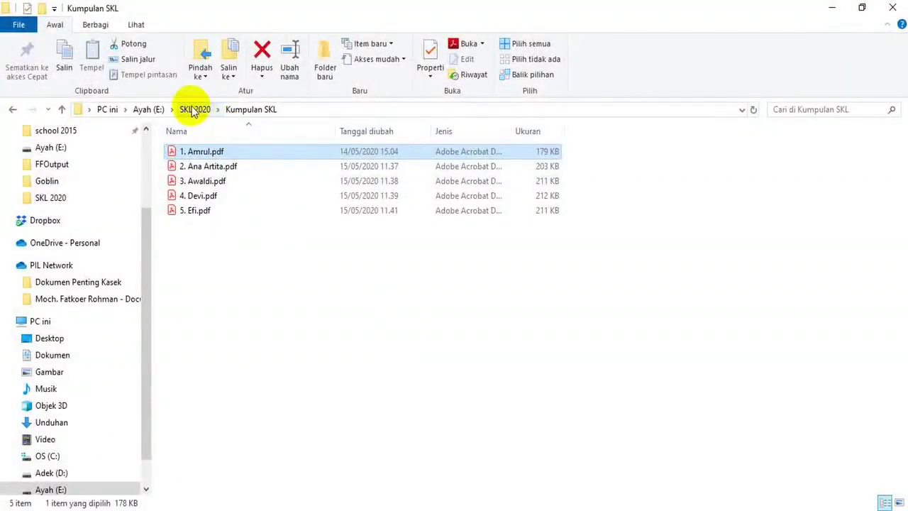
Go back up to the SKL 2020 folder and switch to Google Drive in Chrome
click(191, 109)
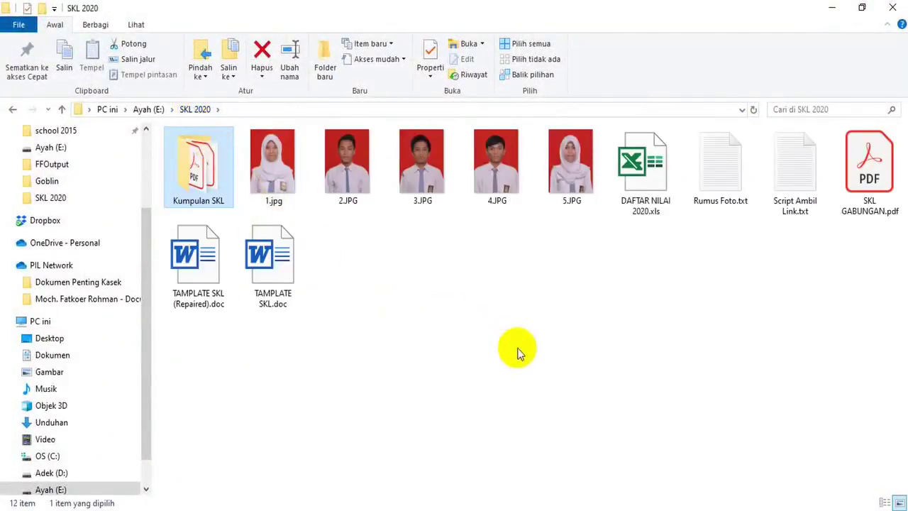
click(562, 509)
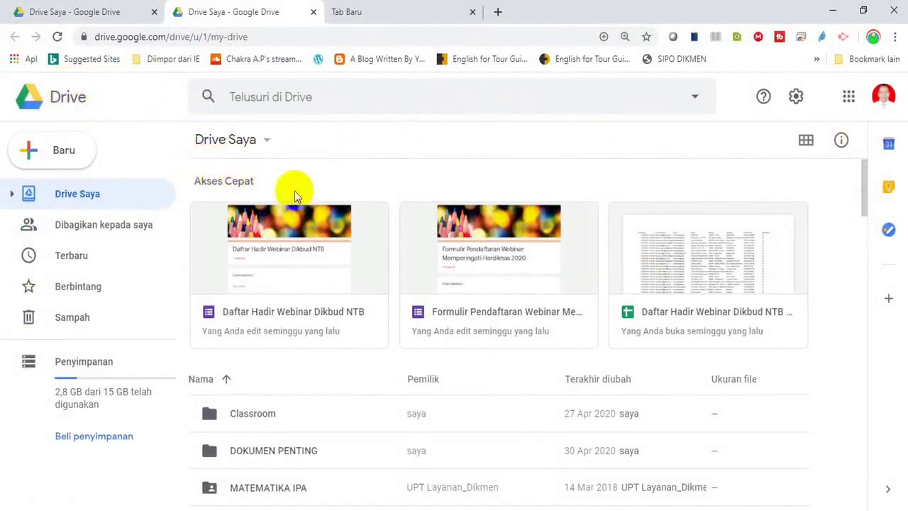
Reload Google Drive from the Google apps grid
click(848, 100)
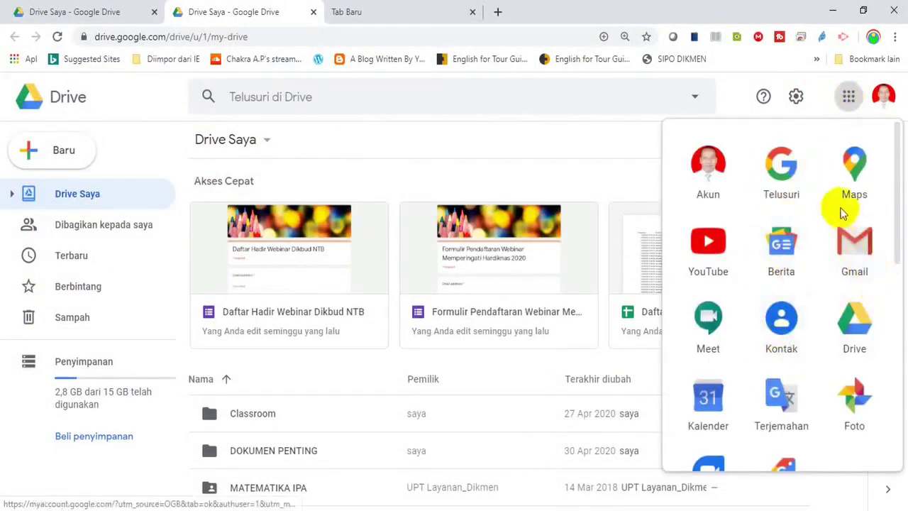
scroll(891, 248, down, 2)
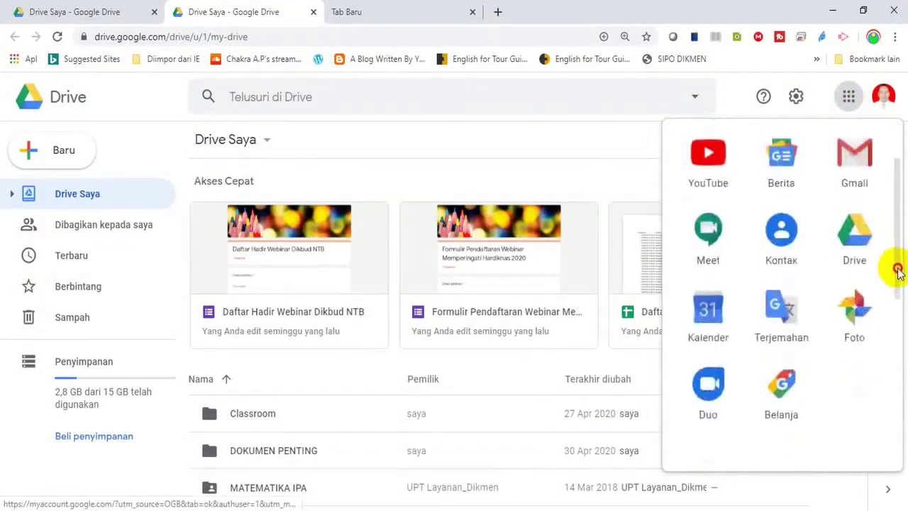
click(853, 249)
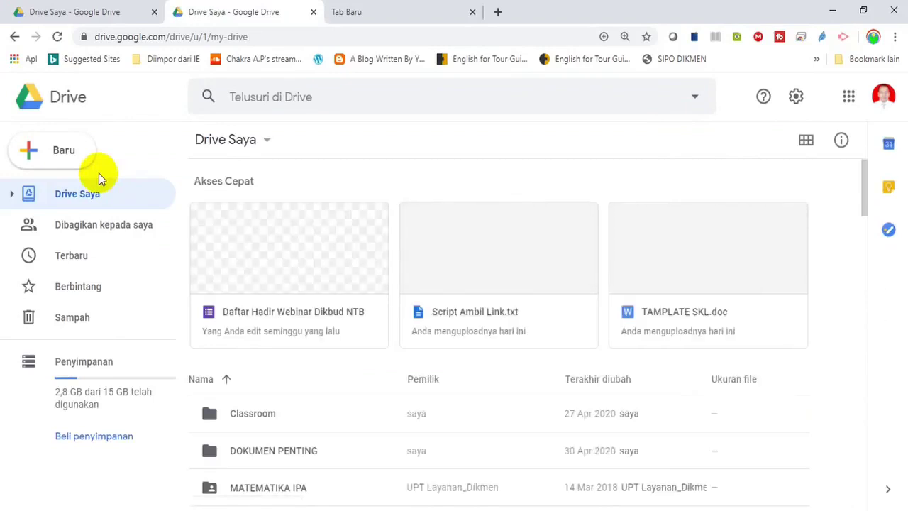
Choose Upload folder from Drive's New menu, after backing out of a file upload
click(48, 160)
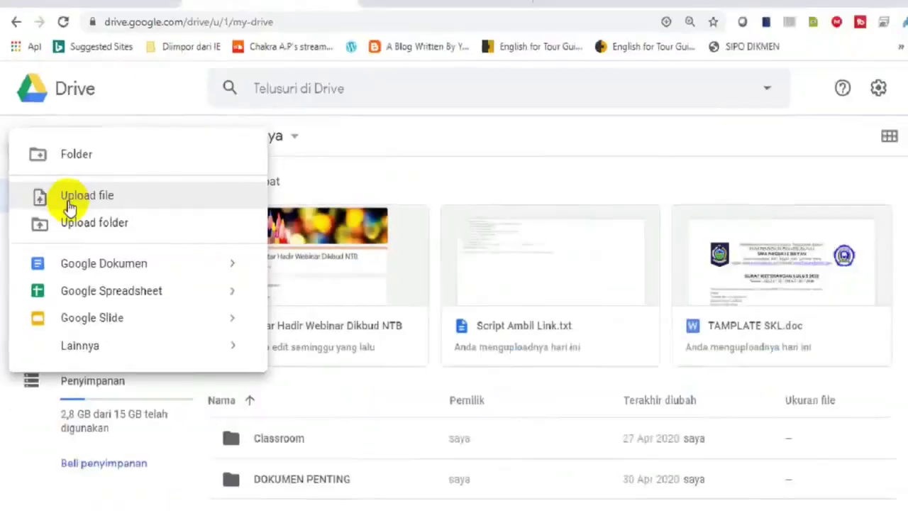
click(68, 202)
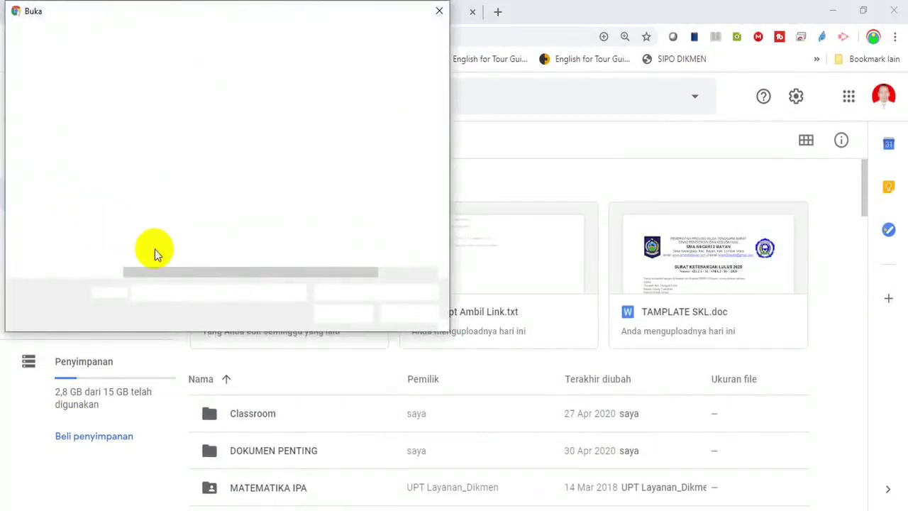
click(439, 10)
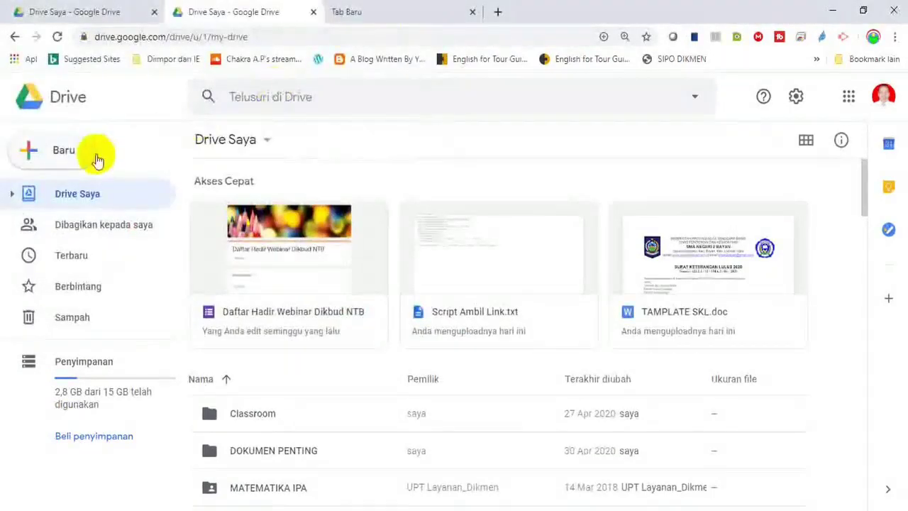
click(51, 157)
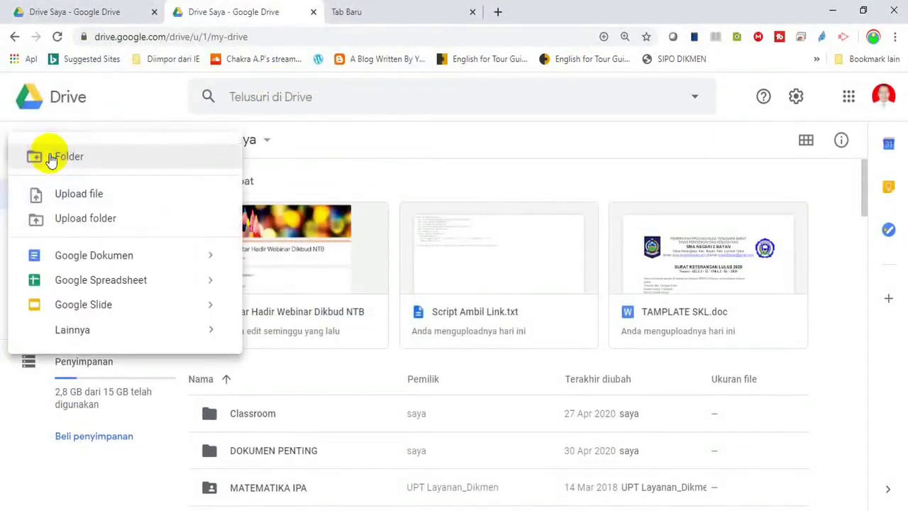
click(56, 227)
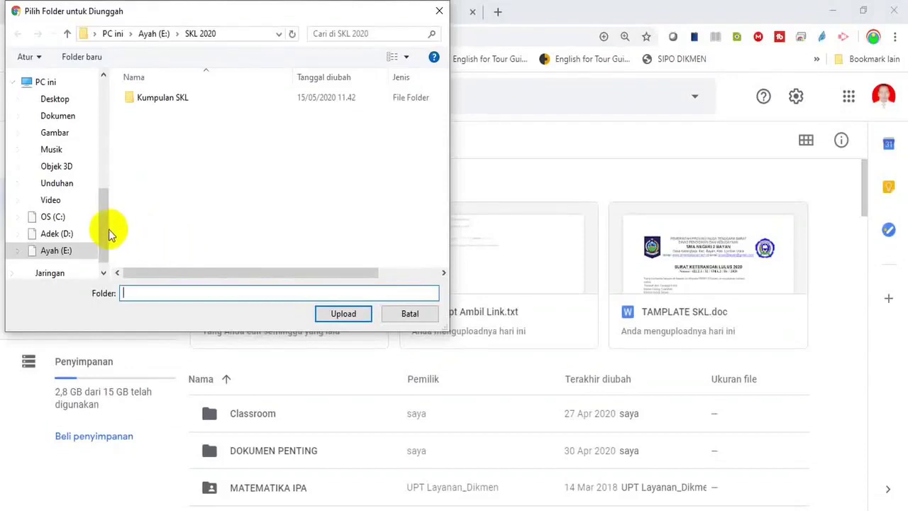
Browse to Ayah (E:) > SKL 2020 and pick the Kumpulan SKL folder to upload
drag(105, 223, 105, 122)
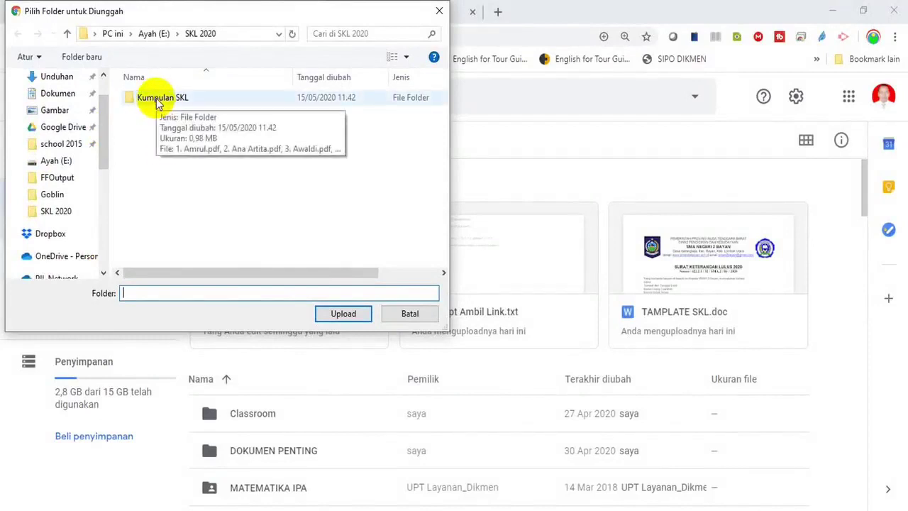
drag(108, 155, 106, 118)
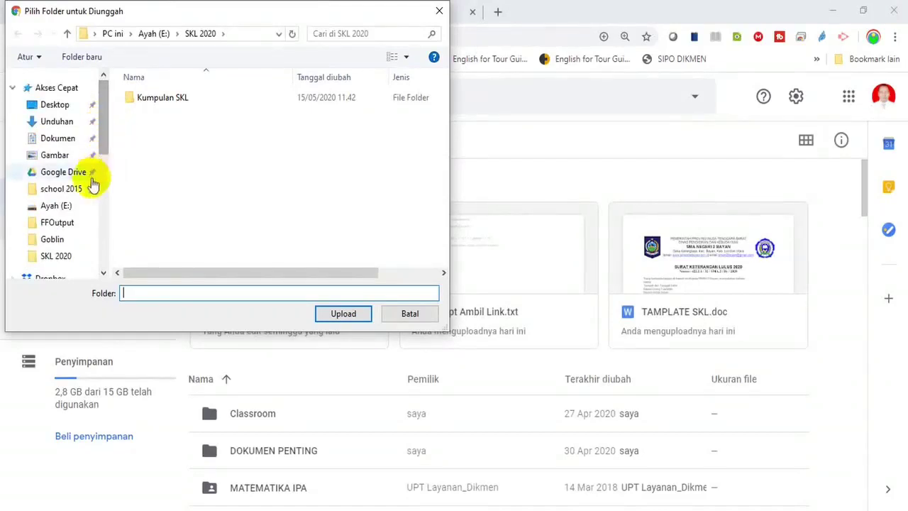
click(66, 210)
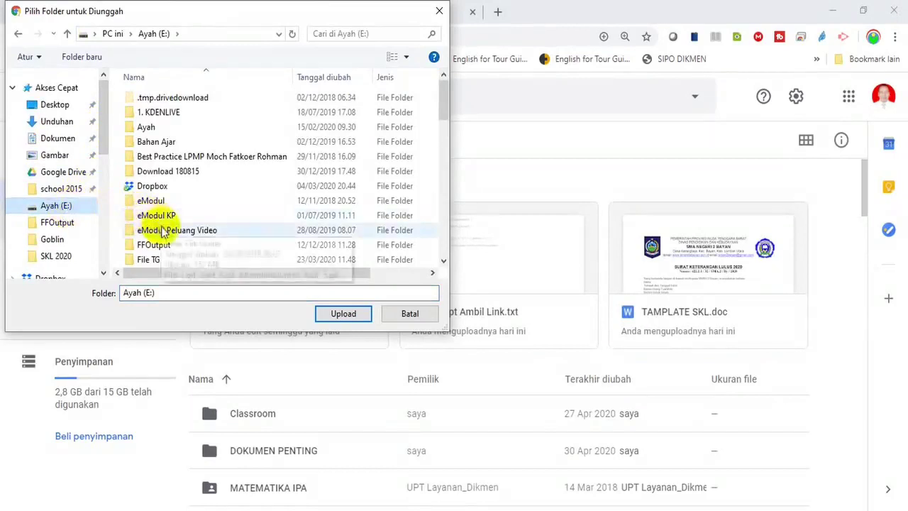
click(163, 232)
key(s)
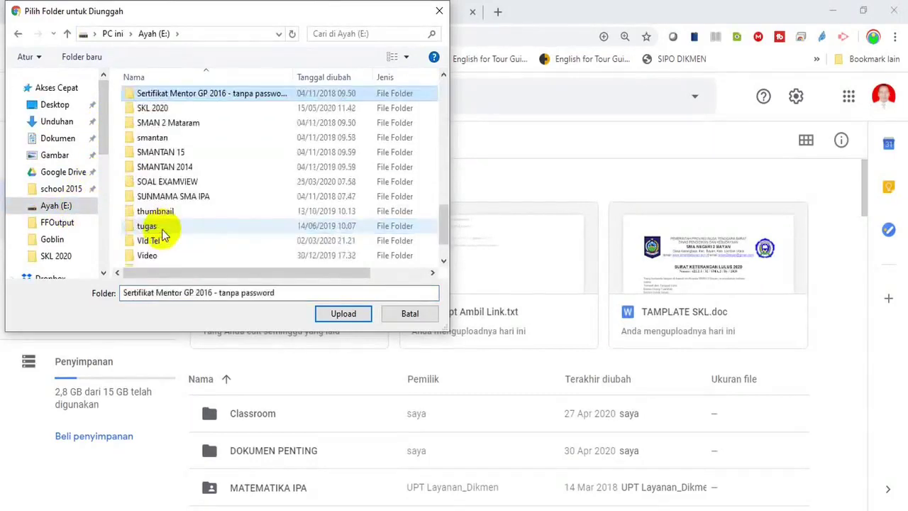
click(153, 111)
double_click(153, 111)
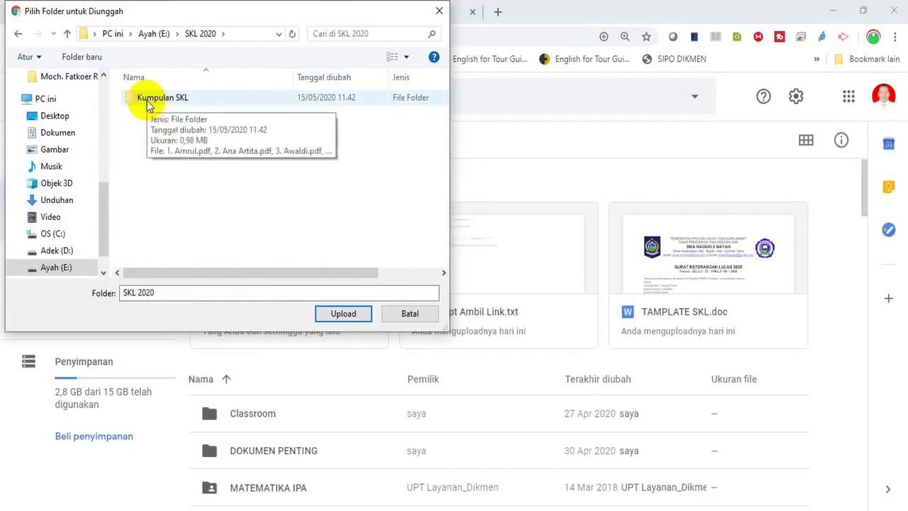
click(148, 105)
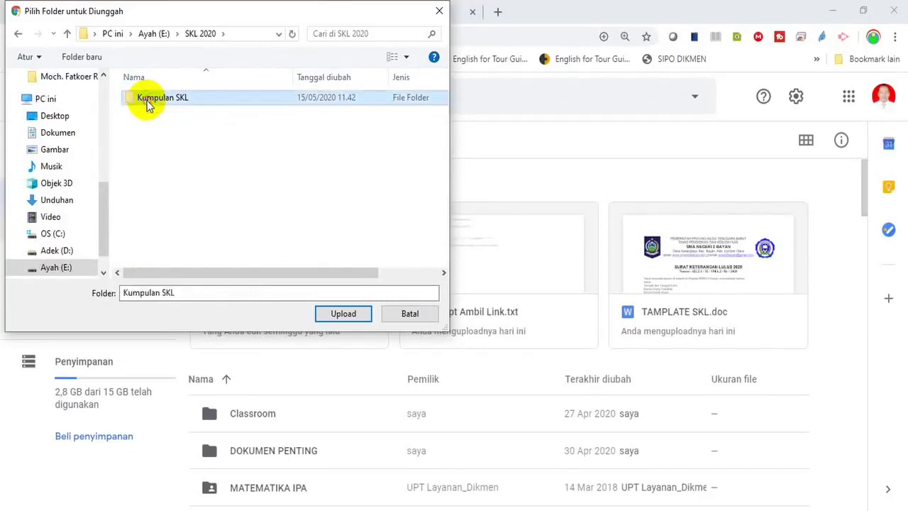
click(325, 309)
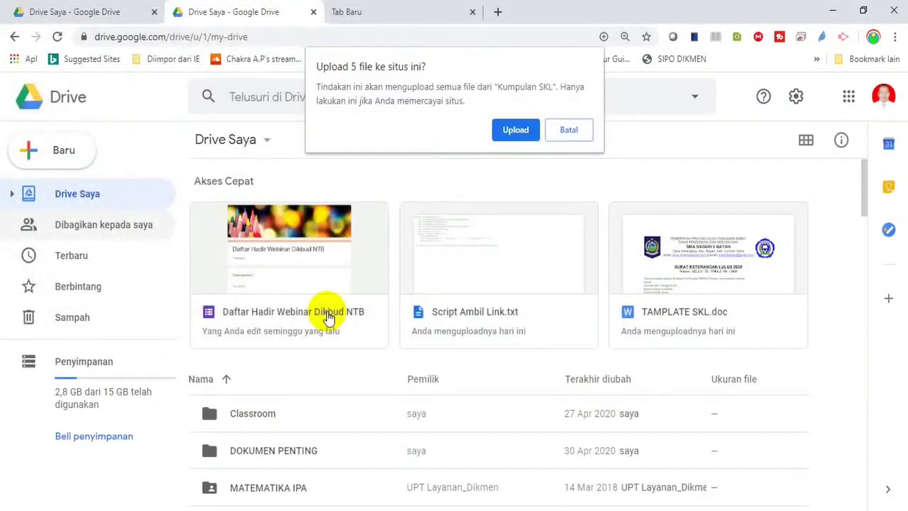
Confirm uploading the 5 files, dismiss the completion notice, and open the uploaded Kumpulan SKL folder
click(515, 130)
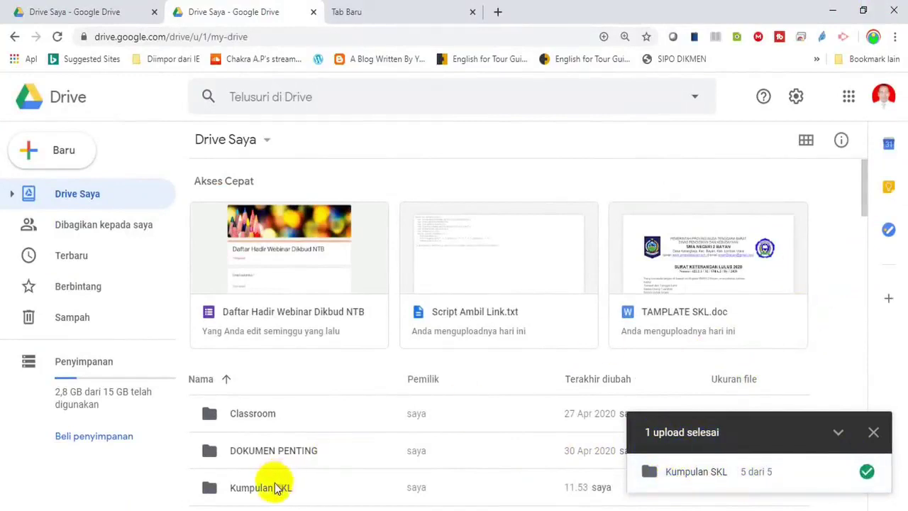
click(873, 432)
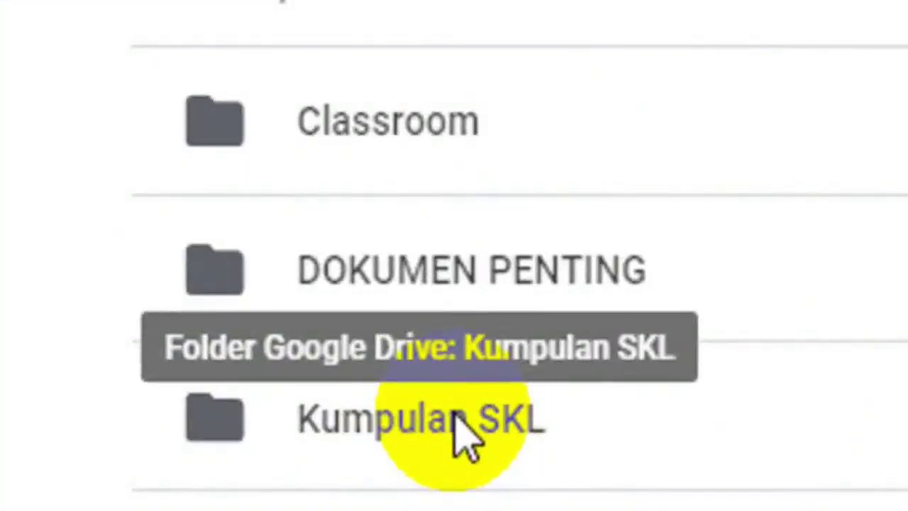
double_click(455, 411)
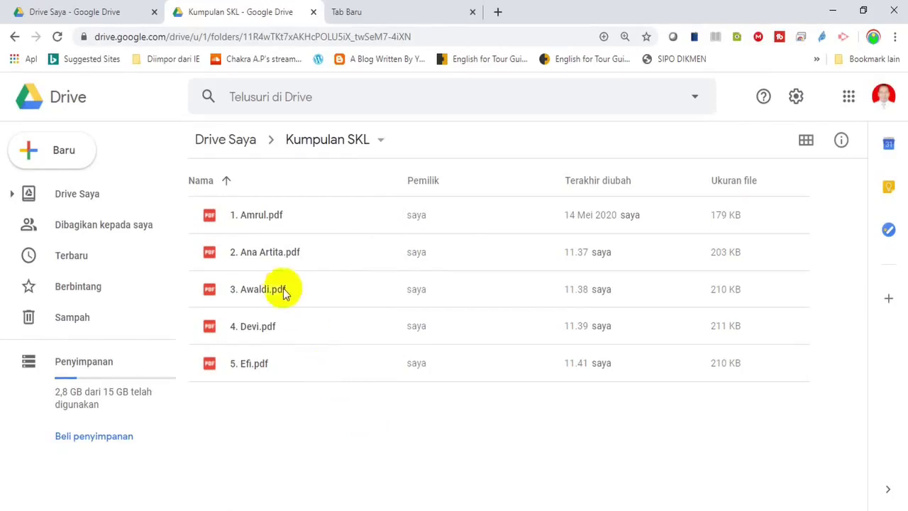
Check the five student PDFs, 1. Amrul.pdf through 5. Efi.pdf, then return to Drive Saya
click(248, 216)
click(248, 259)
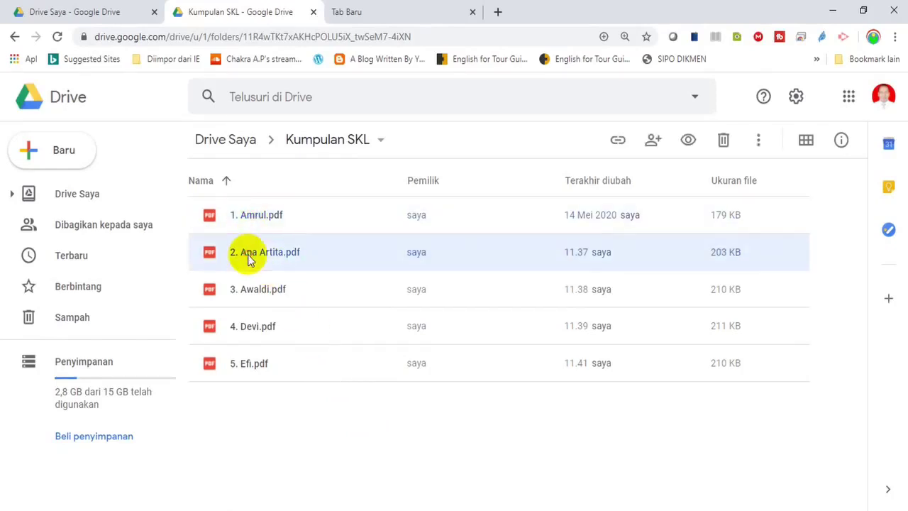
click(245, 286)
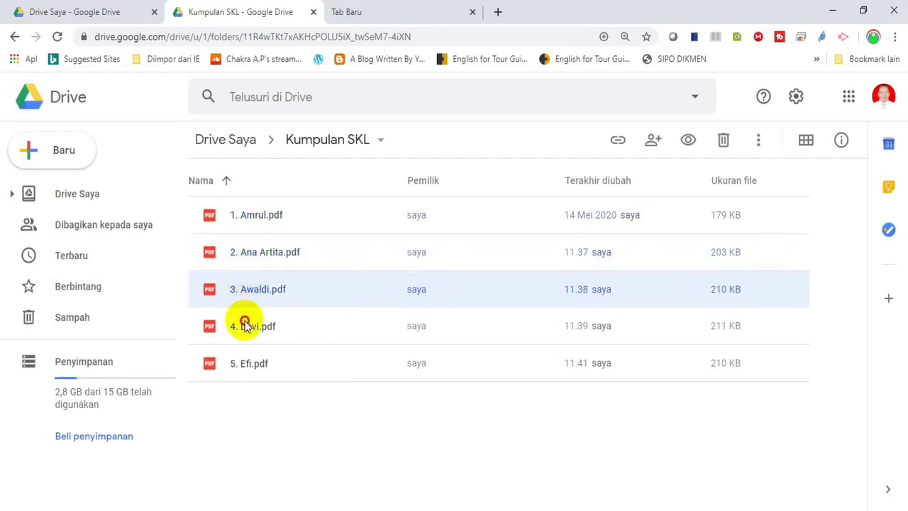
click(246, 327)
click(248, 364)
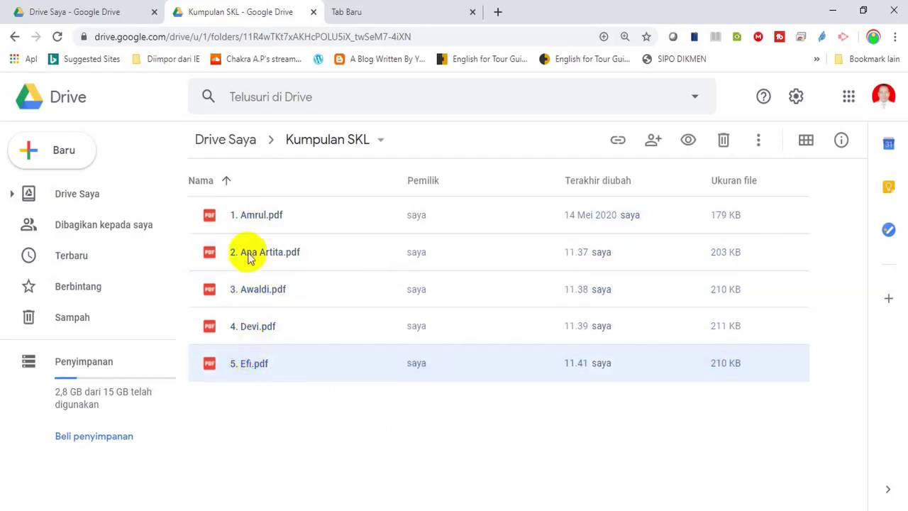
click(246, 220)
click(253, 257)
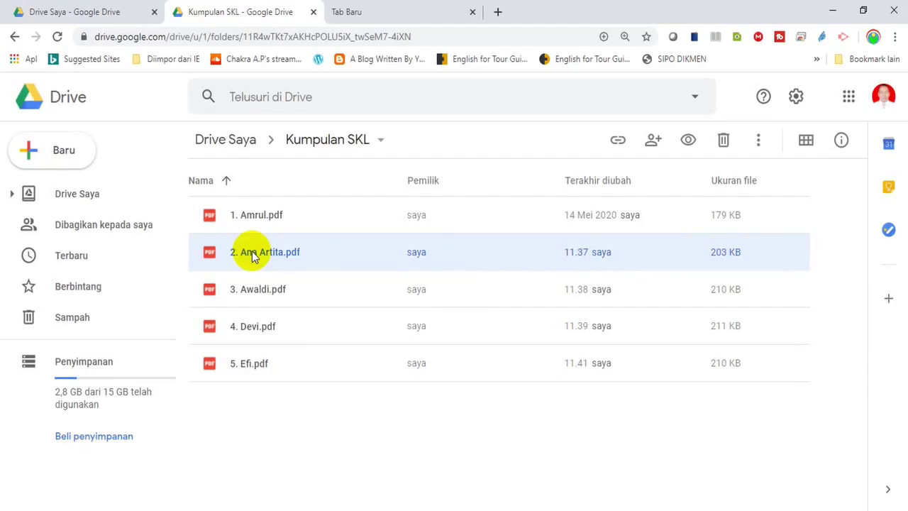
click(241, 145)
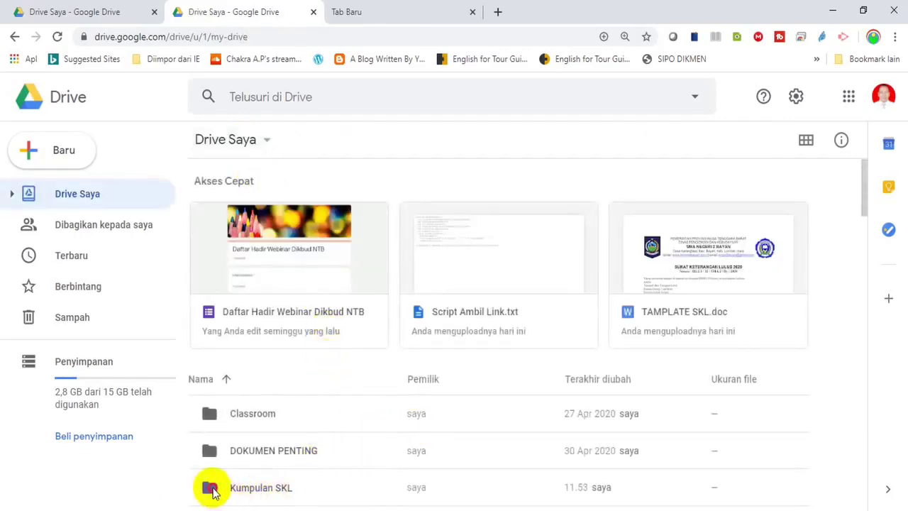
Enlarge the Drive page and turn on link sharing for the Kumpulan SKL folder
click(213, 491)
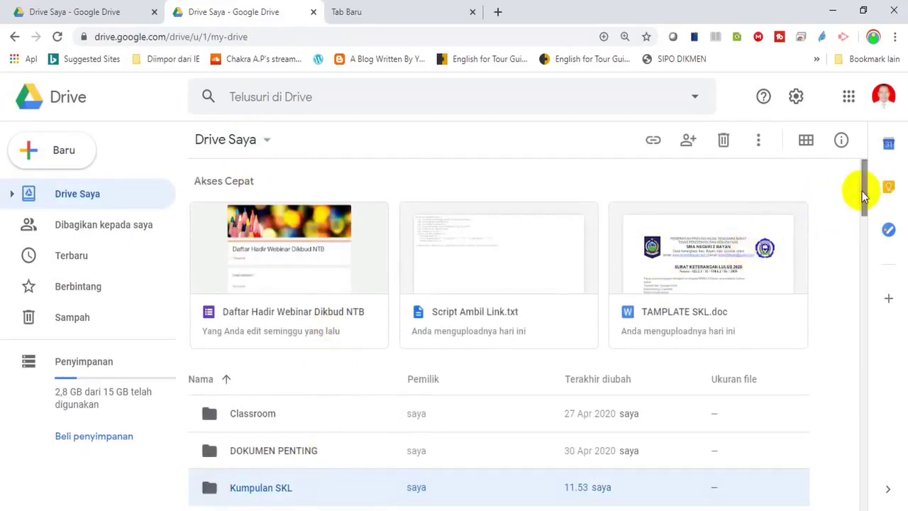
scroll(862, 195, down, 1)
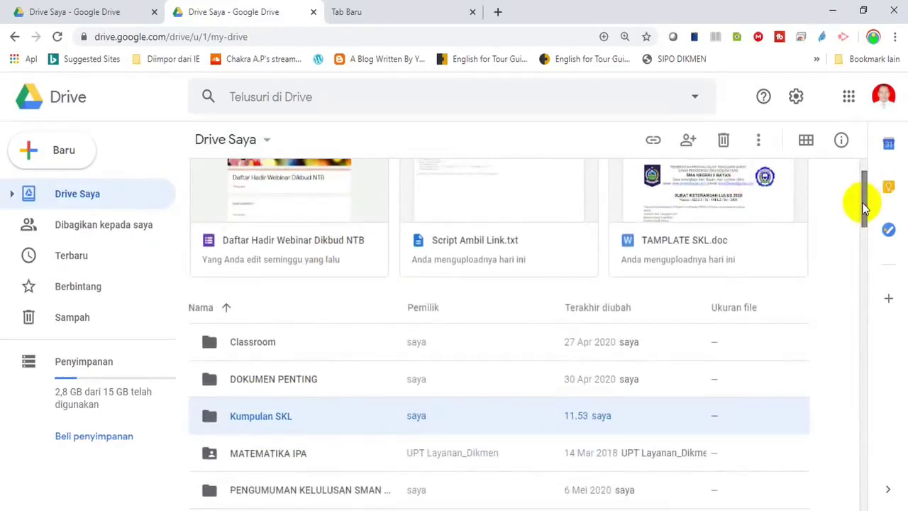
key(ctrl+plus)
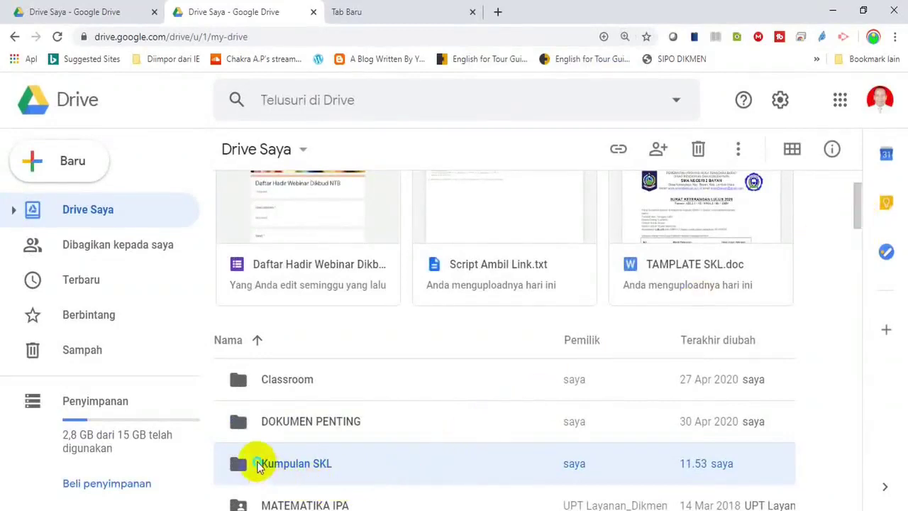
right_click(259, 467)
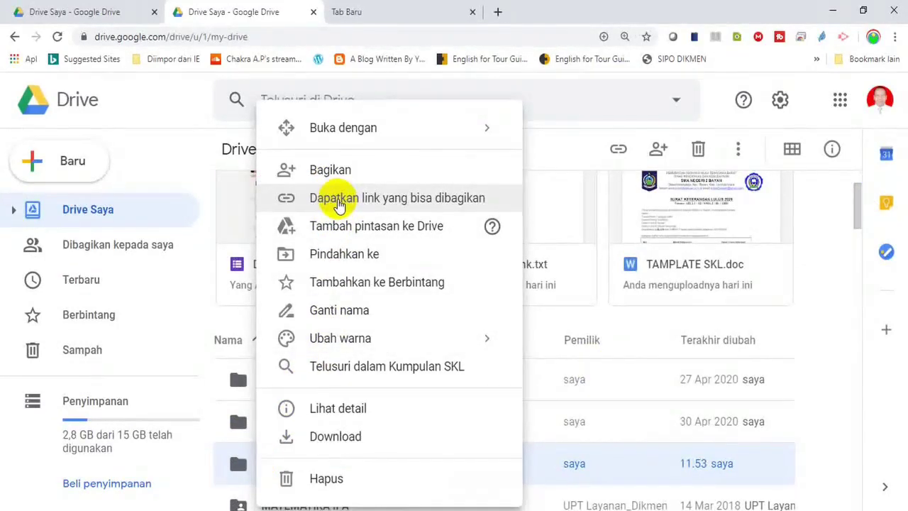
click(338, 201)
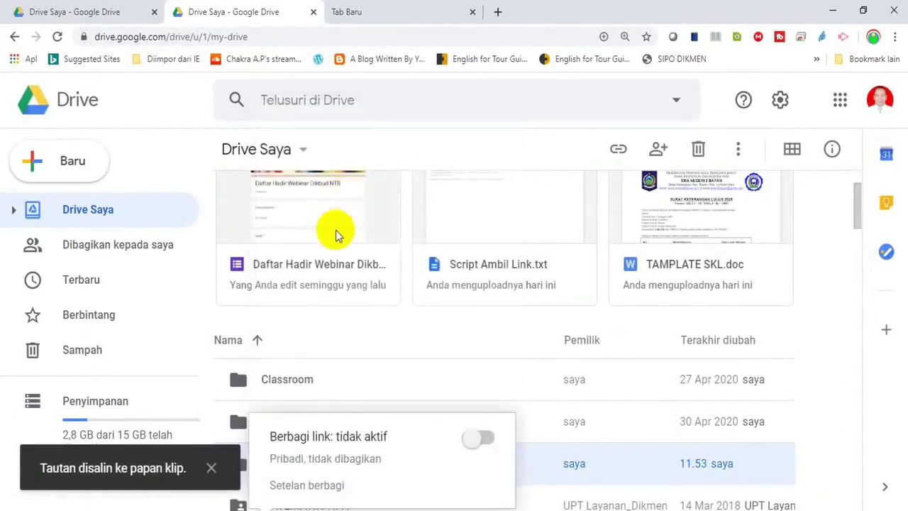
click(478, 438)
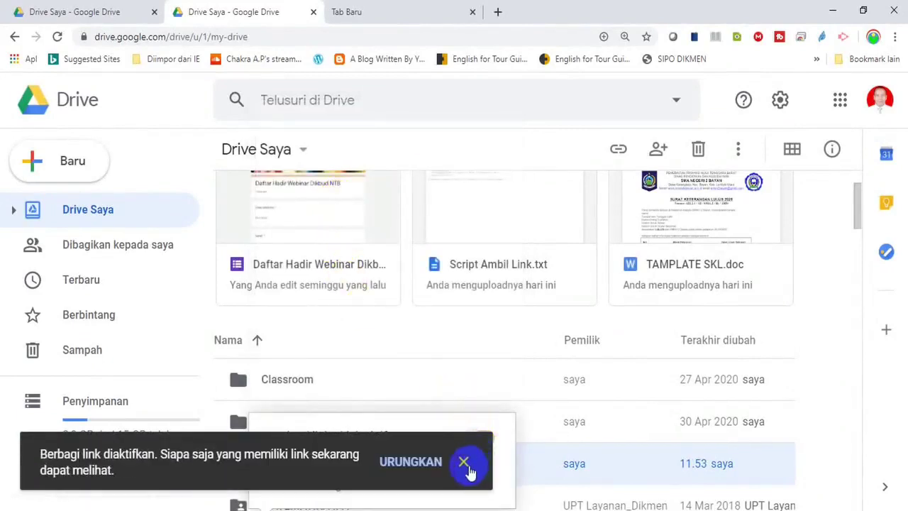
click(466, 463)
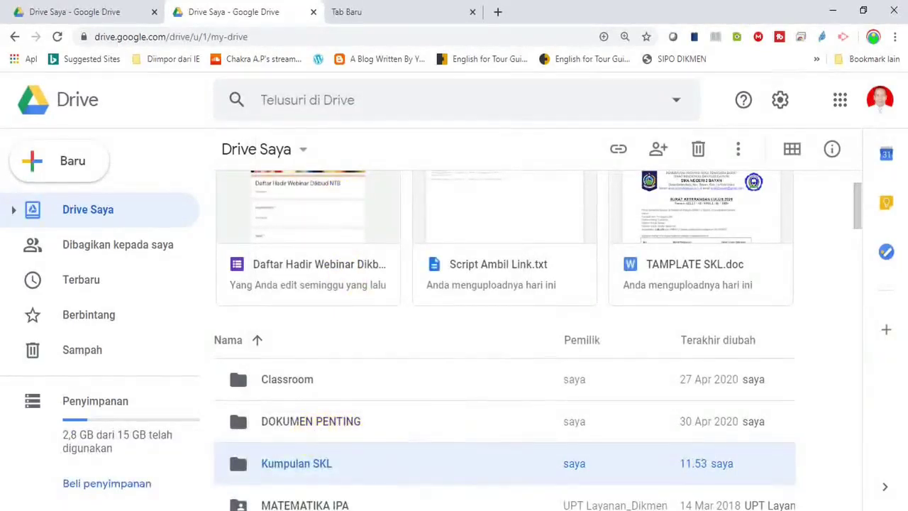
Copy the Kumpulan SKL folder's shareable link
scroll(861, 213, down, 2)
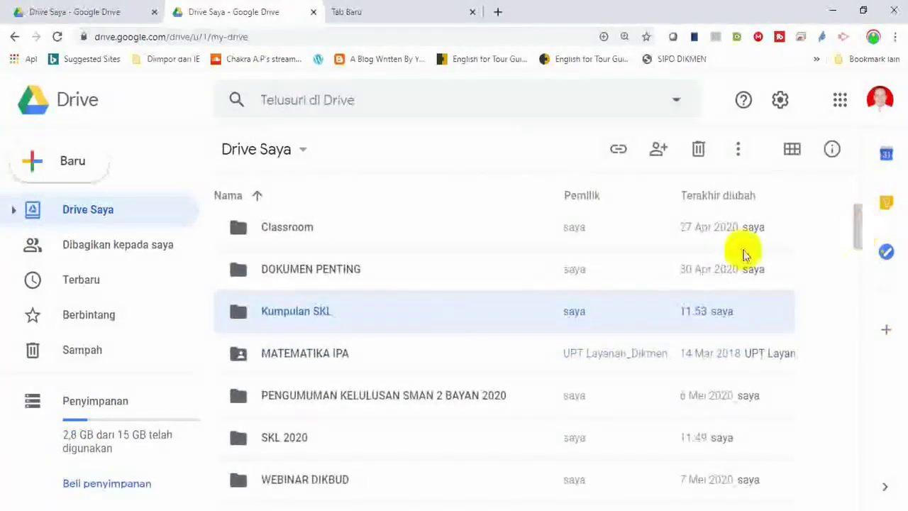
right_click(305, 318)
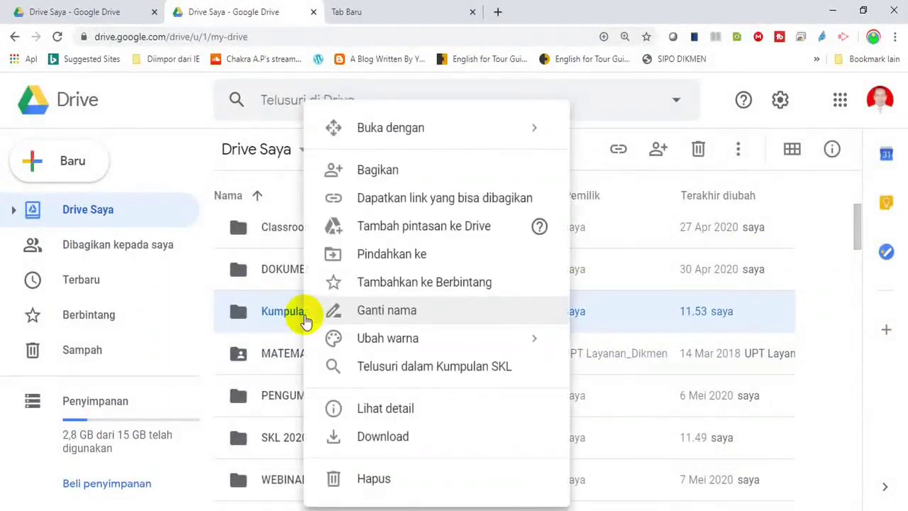
click(390, 205)
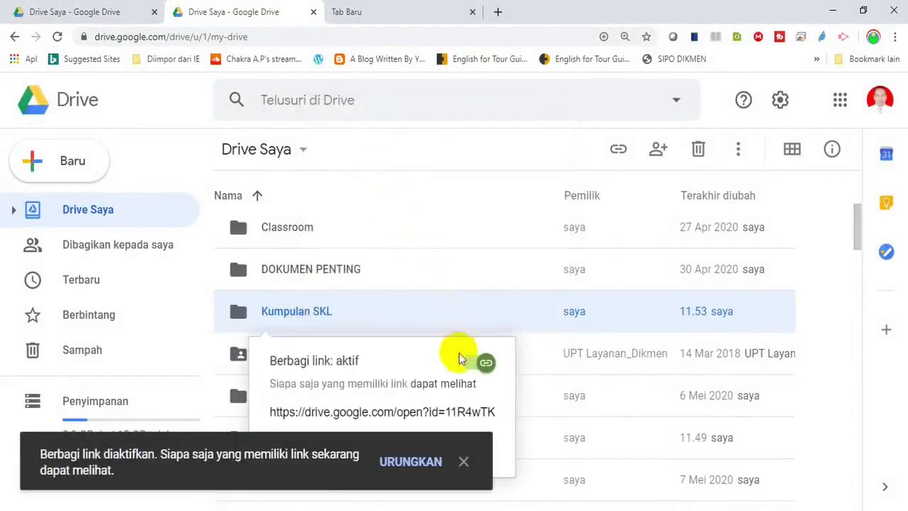
click(465, 462)
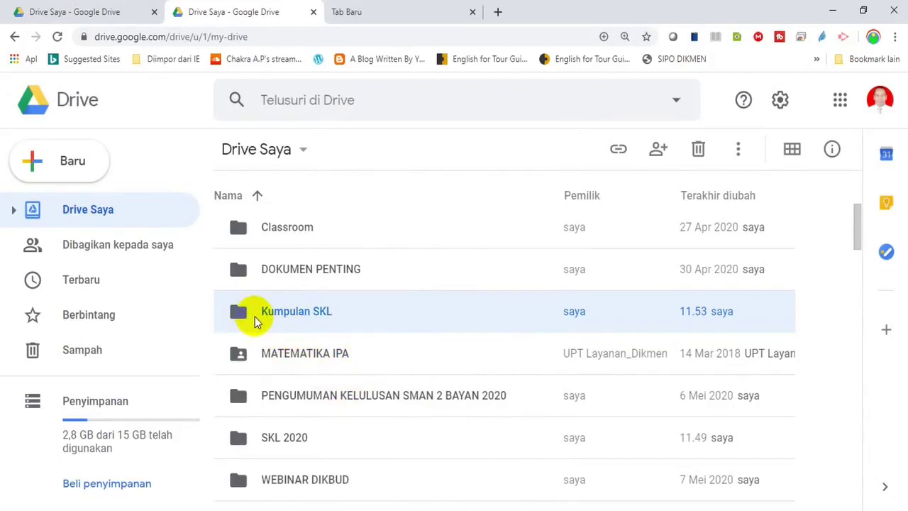
double_click(254, 317)
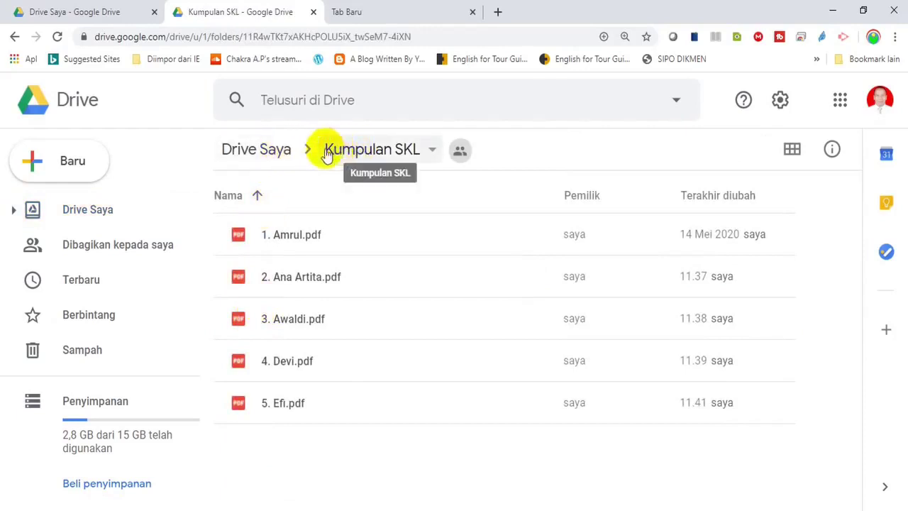
click(340, 154)
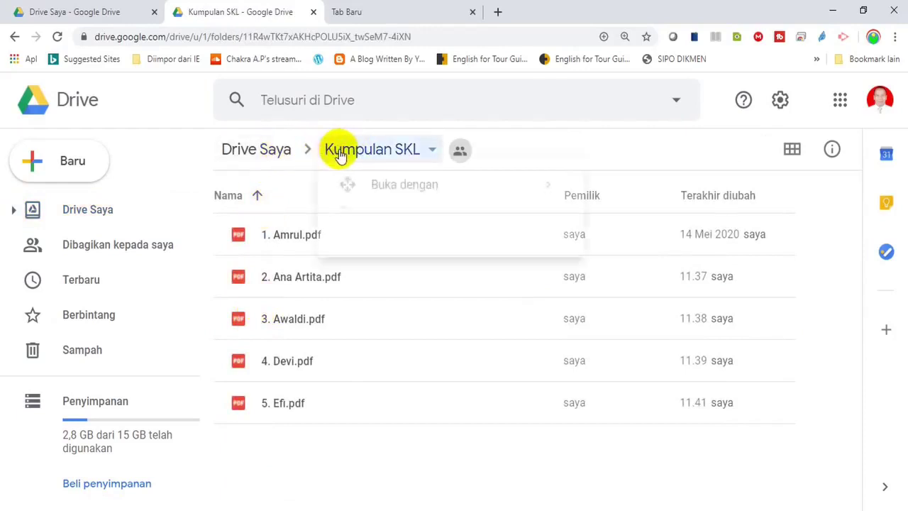
click(267, 158)
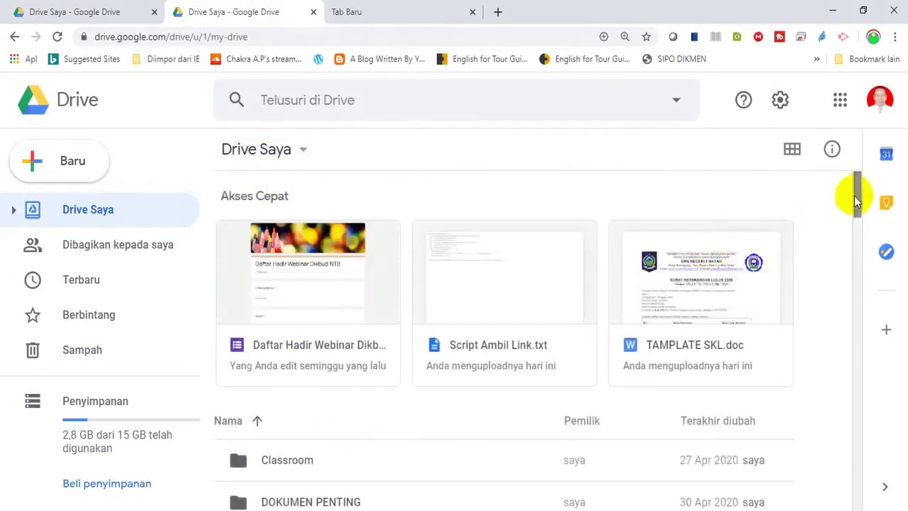
drag(856, 197, 854, 241)
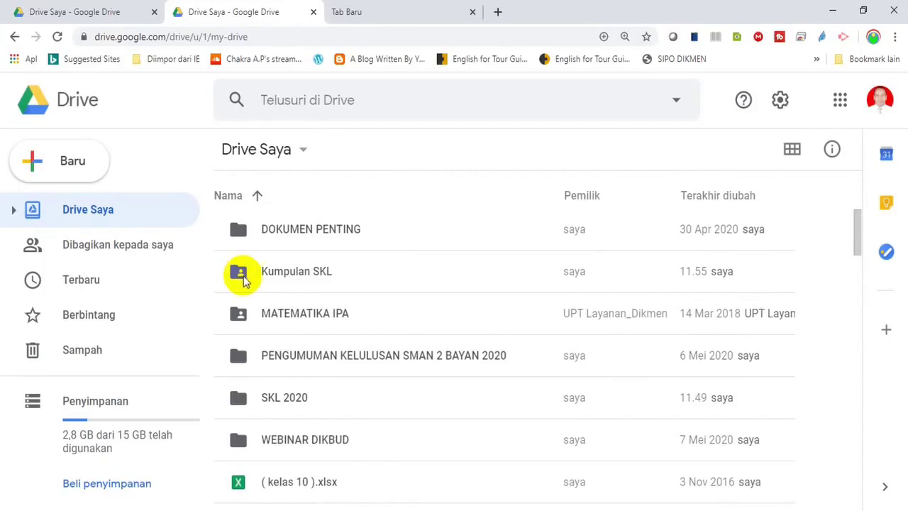
Copy the Kumpulan SKL shareable link again, then go to the SKL 2020 folder in File Explorer
right_click(289, 278)
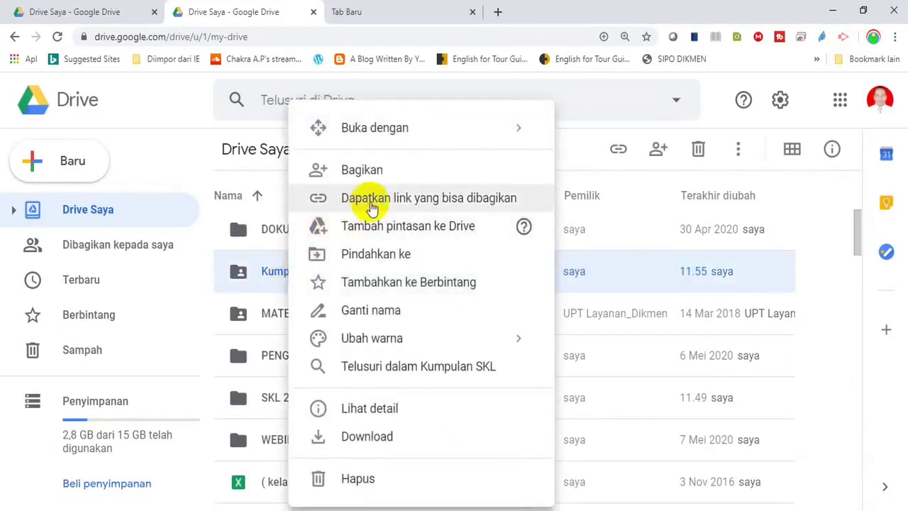
click(373, 206)
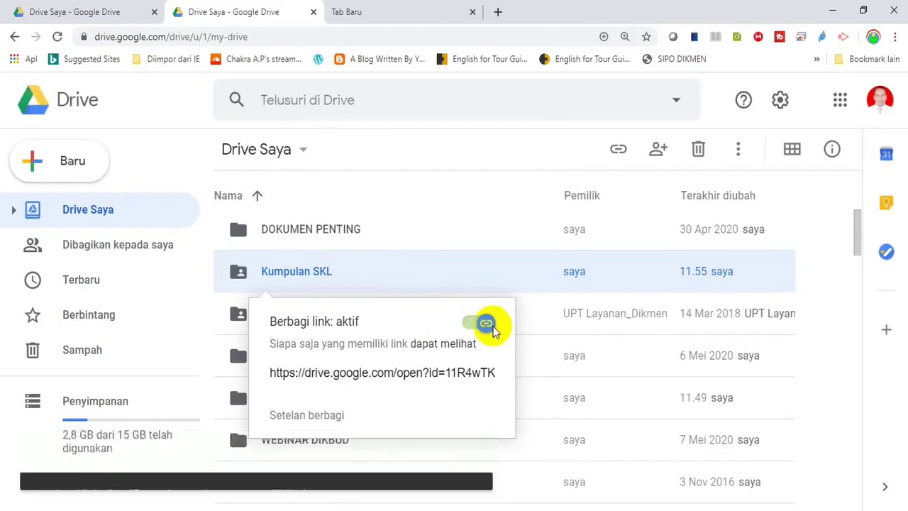
click(841, 290)
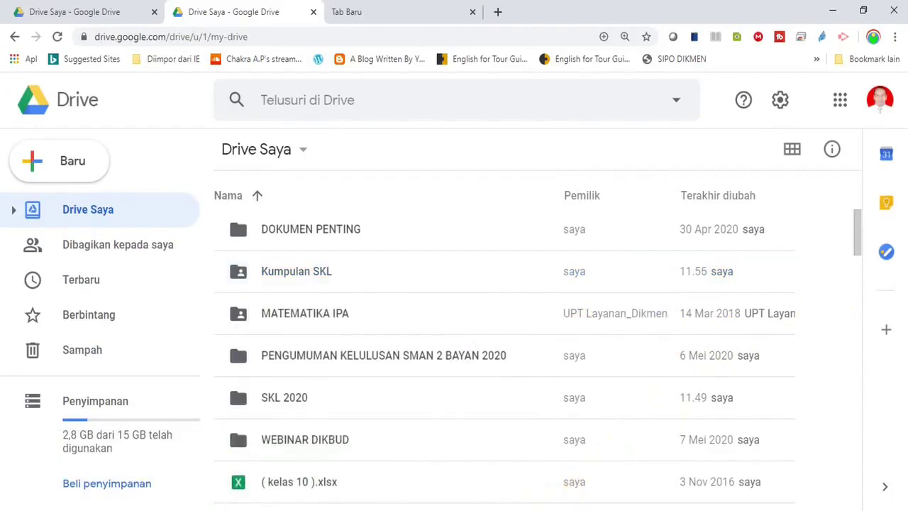
click(538, 508)
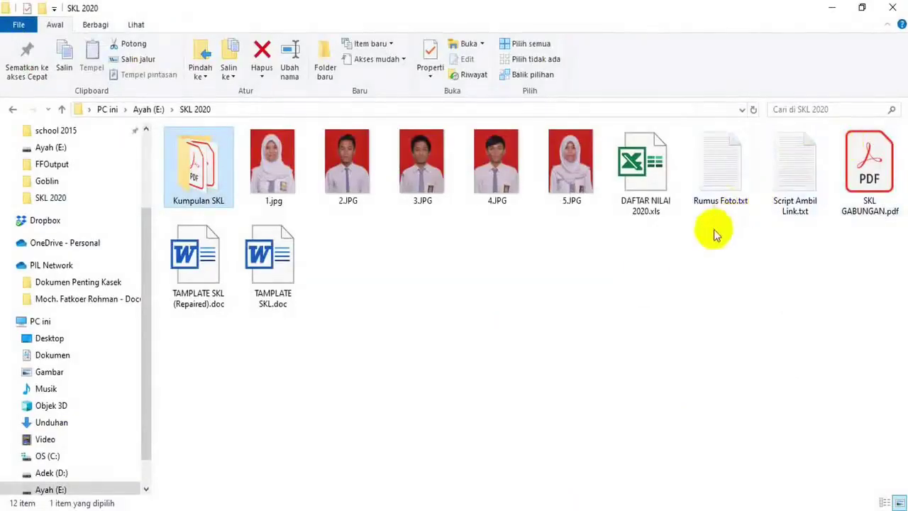
Create a new text document named 'Link SKL.txt' in SKL 2020 and open it in Notepad
right_click(503, 366)
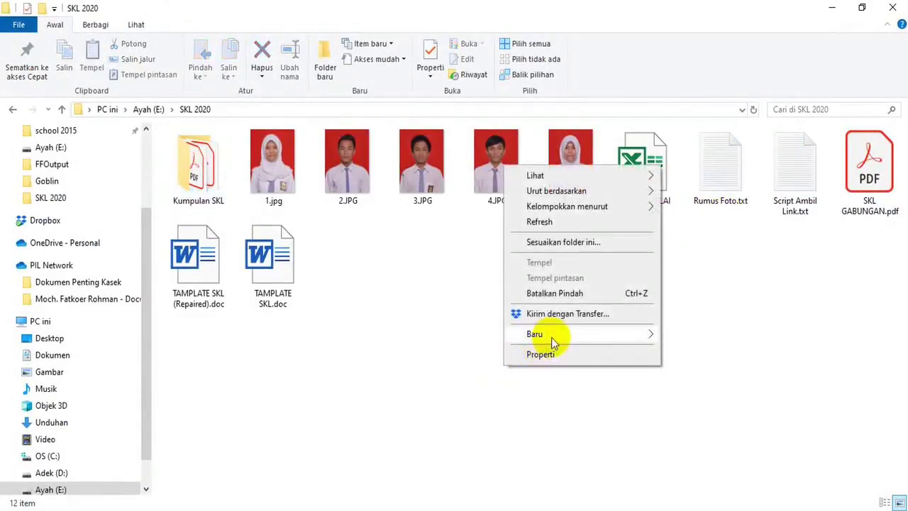
mouse_move(552, 338)
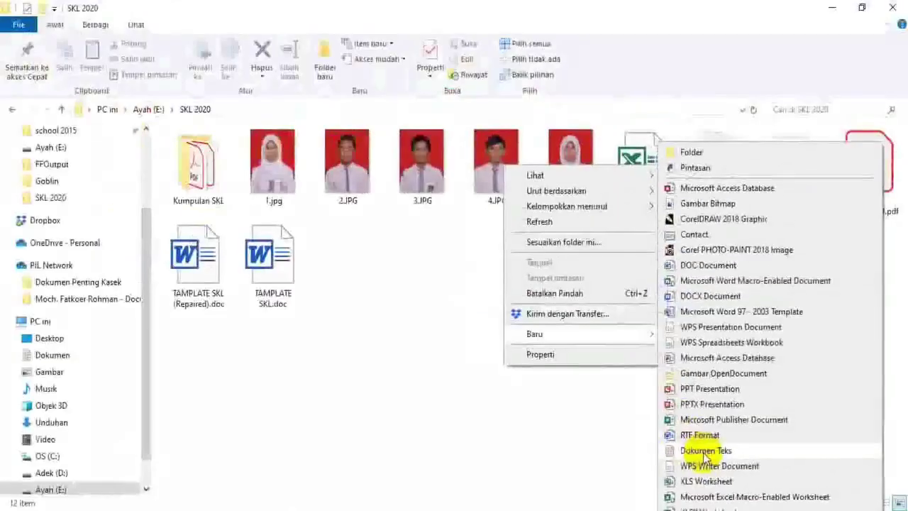
click(705, 453)
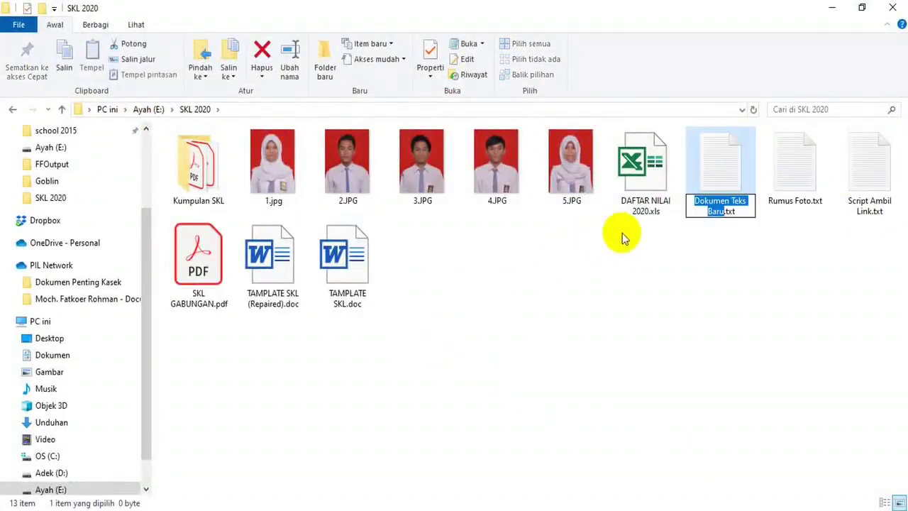
text(Link)
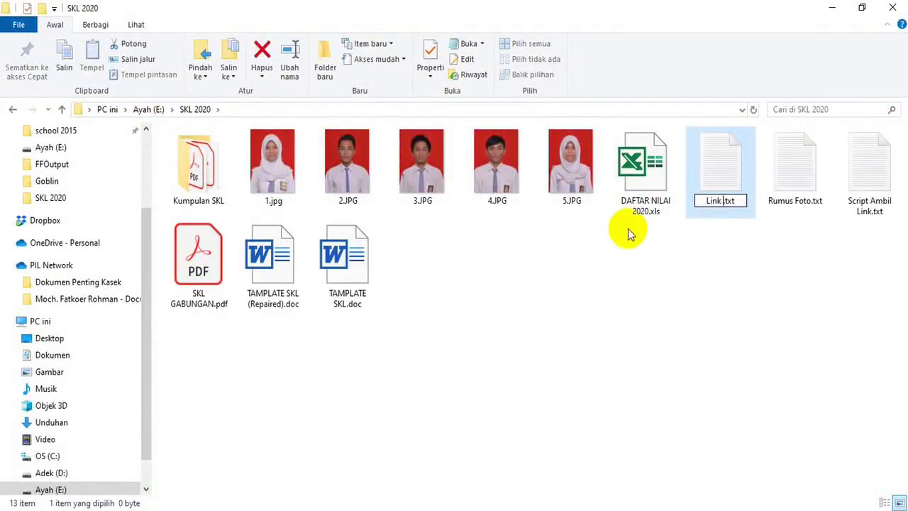
text( SKL)
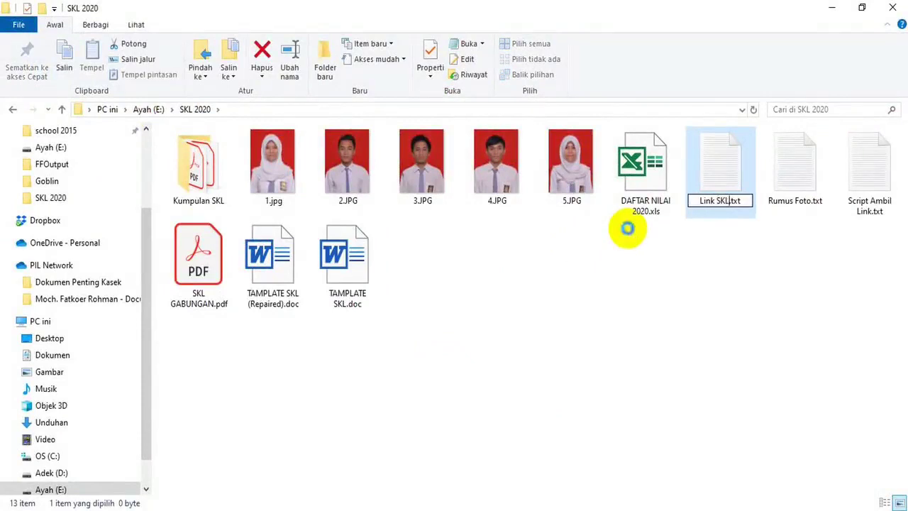
key(Return)
double_click(706, 202)
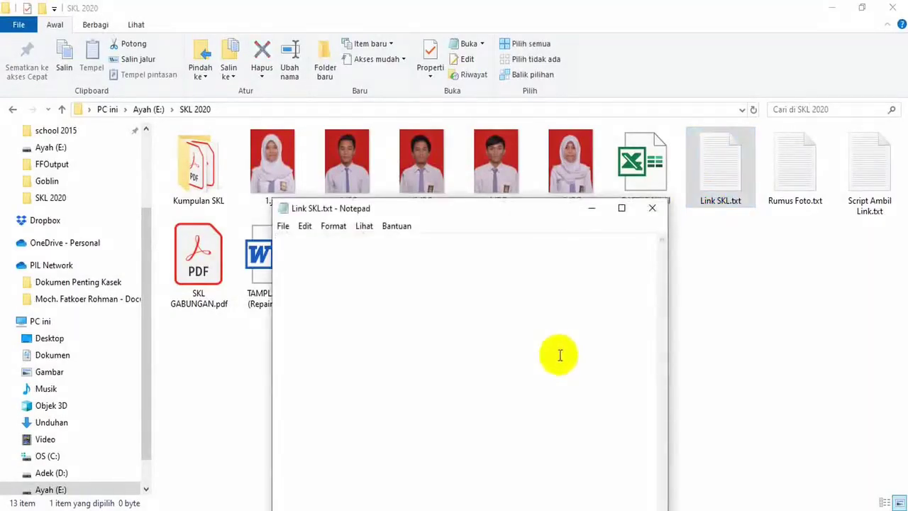
Paste the Drive folder link into Notepad, maximize it, and select the folder id after 'id='
key(ctrl+v)
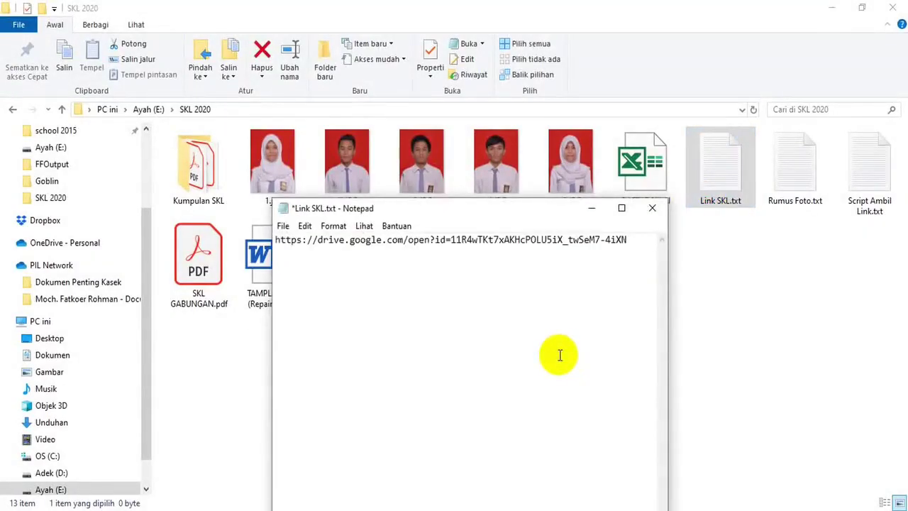
click(621, 208)
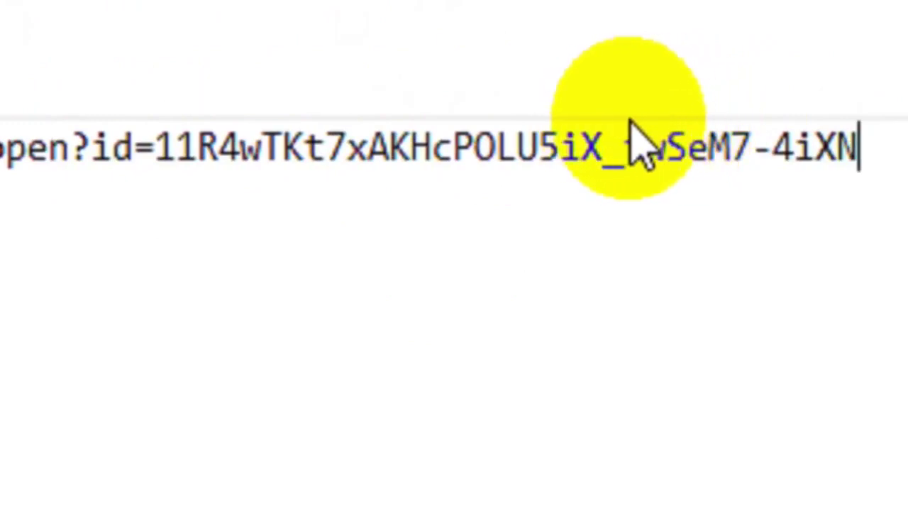
click(235, 163)
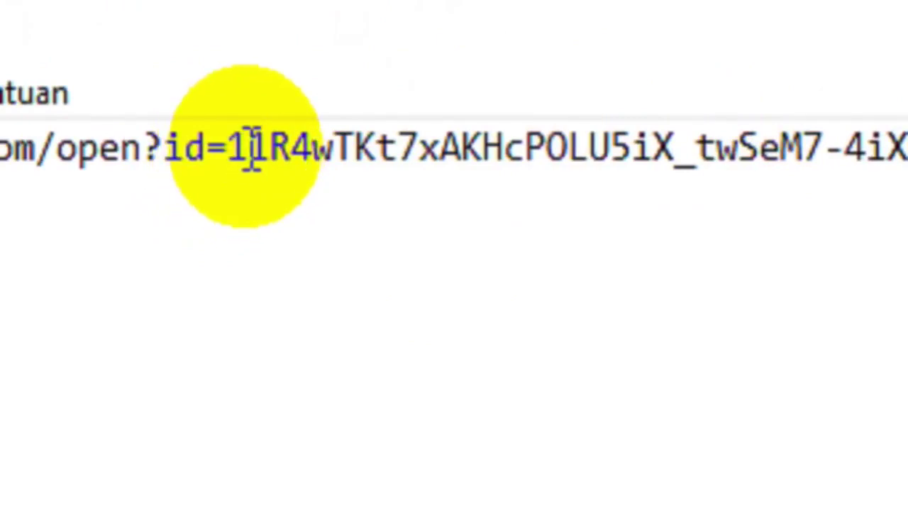
drag(230, 147, 907, 156)
key(ctrl+c)
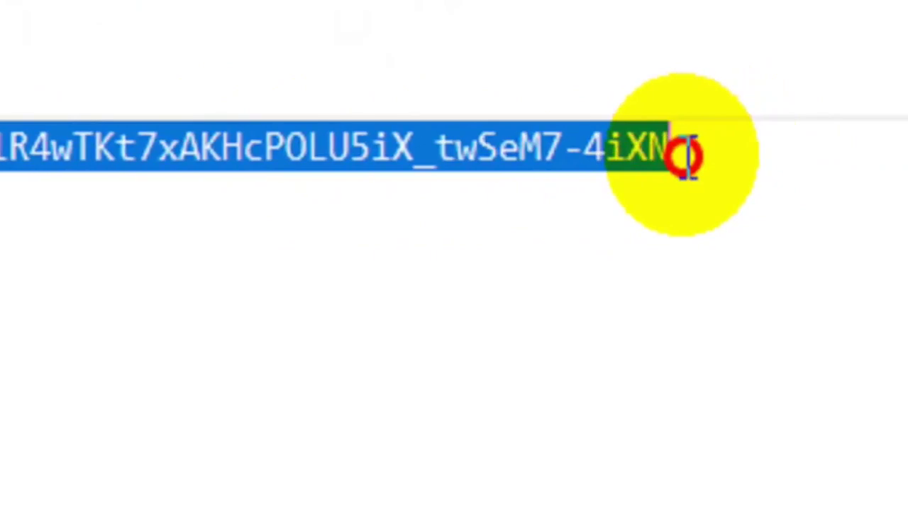
drag(687, 156, 688, 158)
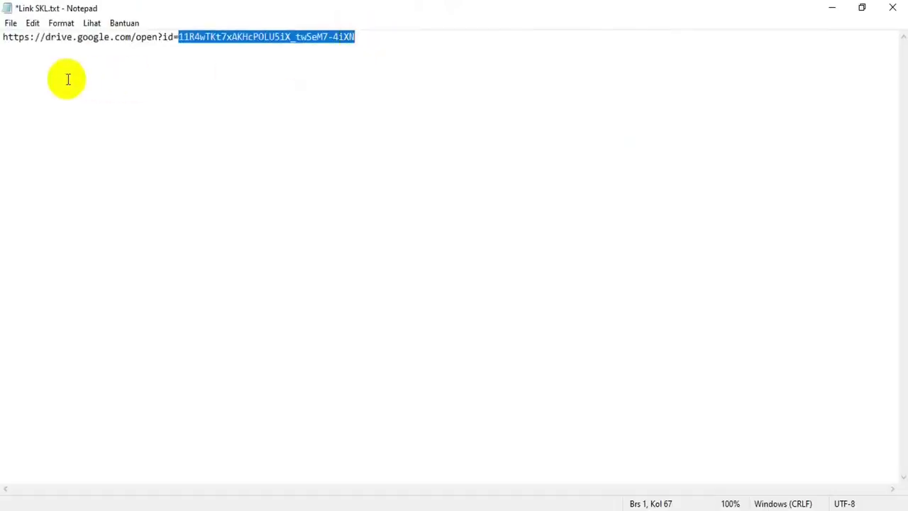
Paste the folder id on its own line below the URL and minimize Notepad
click(68, 80)
click(371, 47)
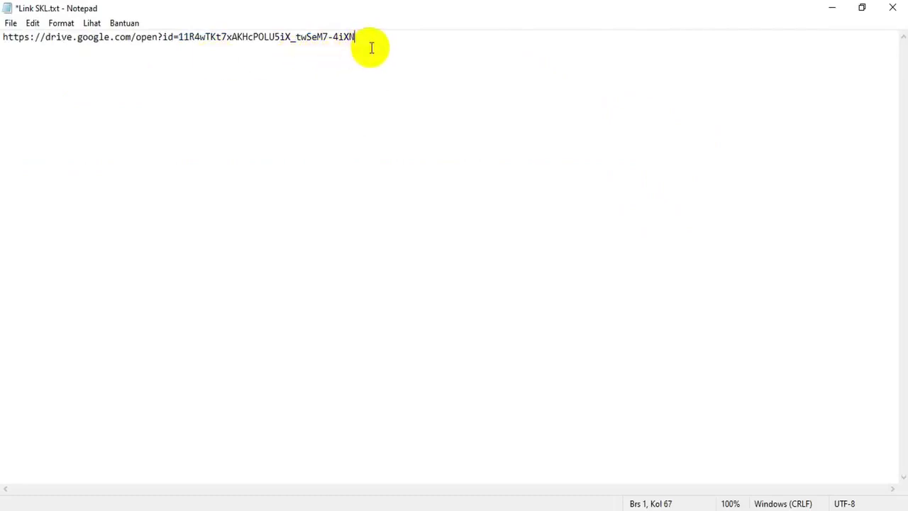
key(Return)
key(ctrl+v)
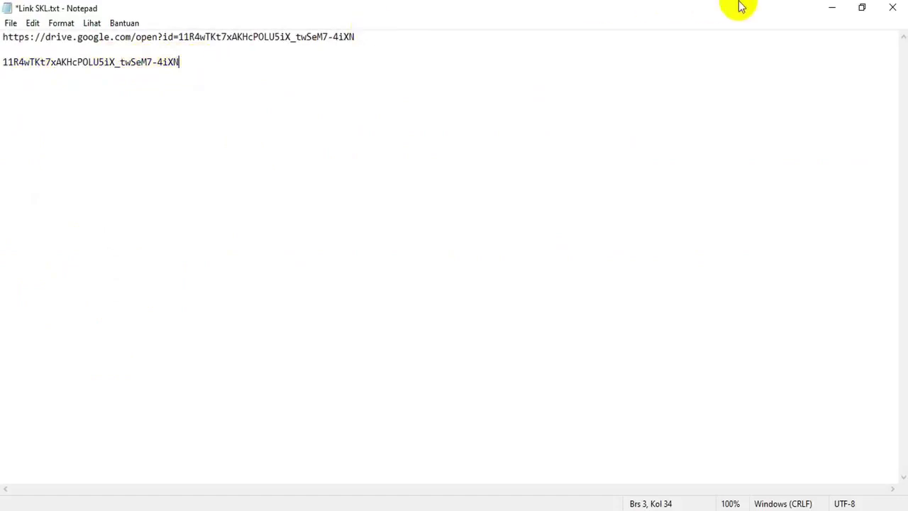
click(832, 9)
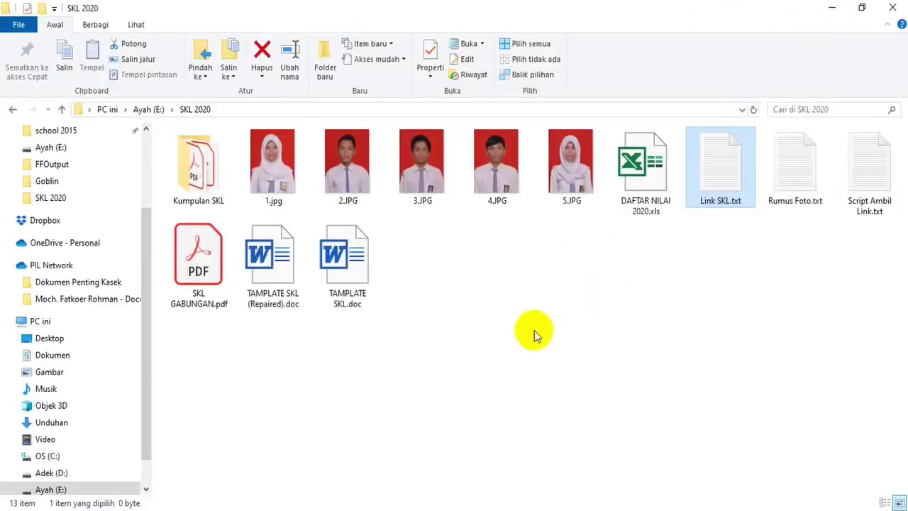
Create a new Google spreadsheet inside Kumpulan SKL, keeping the folder's sharing
click(298, 508)
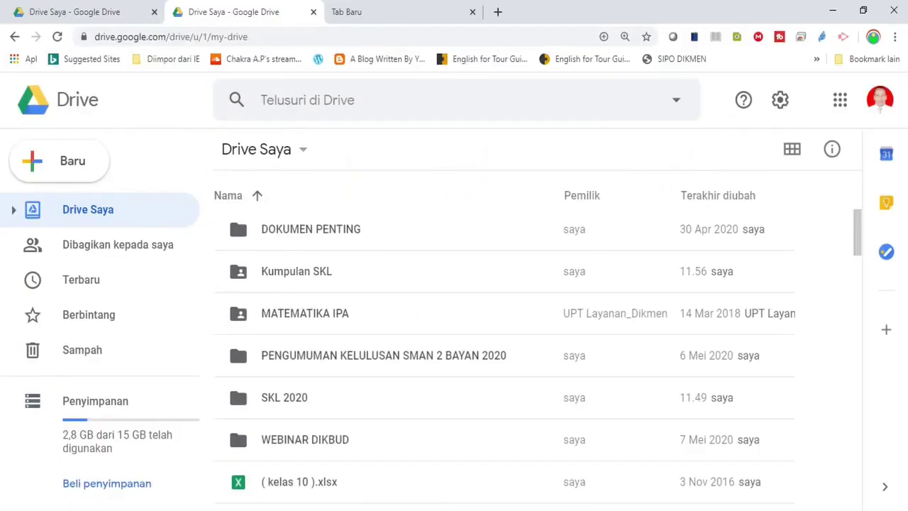
double_click(270, 277)
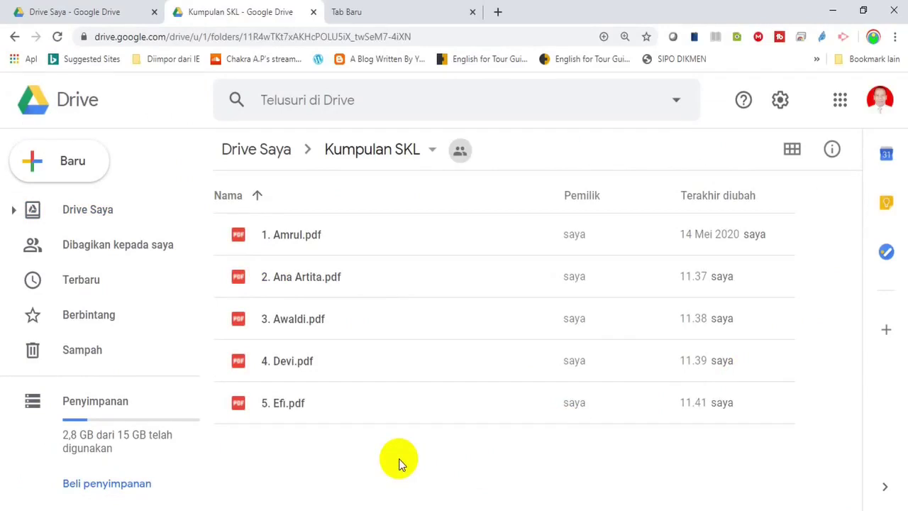
right_click(399, 461)
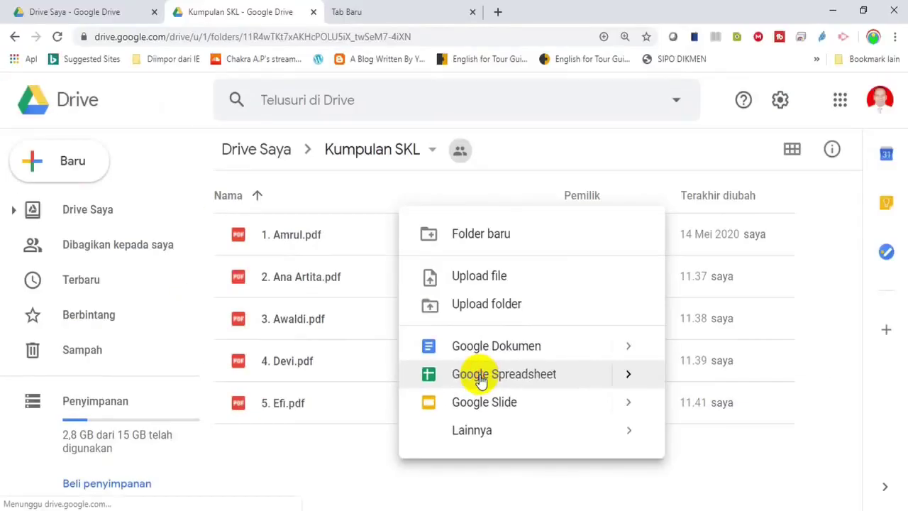
click(458, 273)
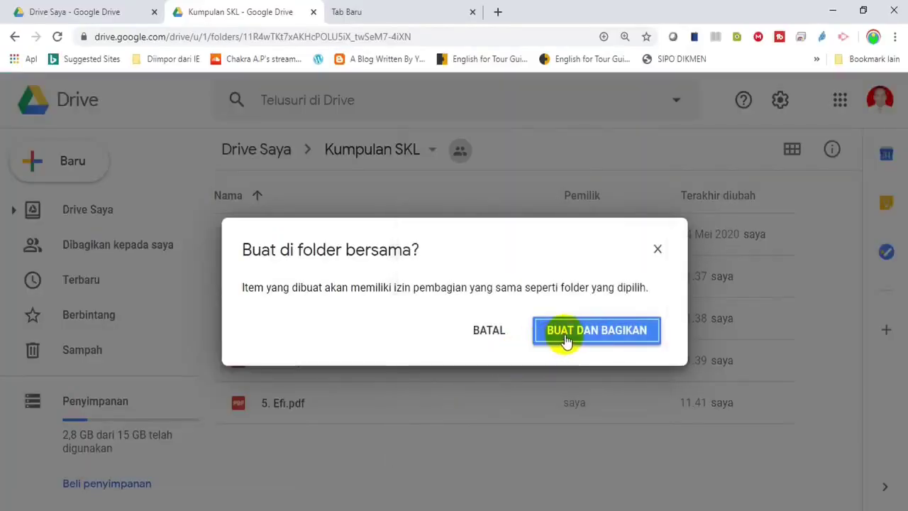
click(596, 330)
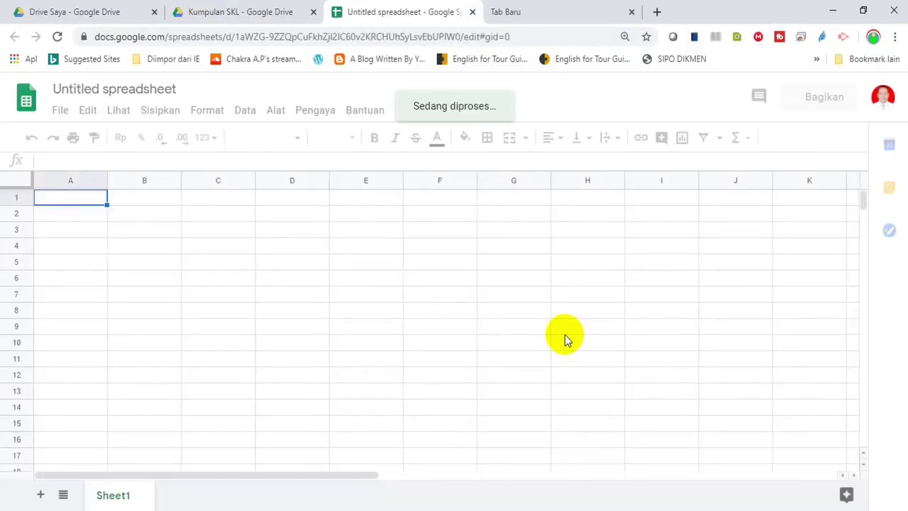
Enter the headers NIS in A1 and LINK SKL in B1
click(138, 203)
click(67, 197)
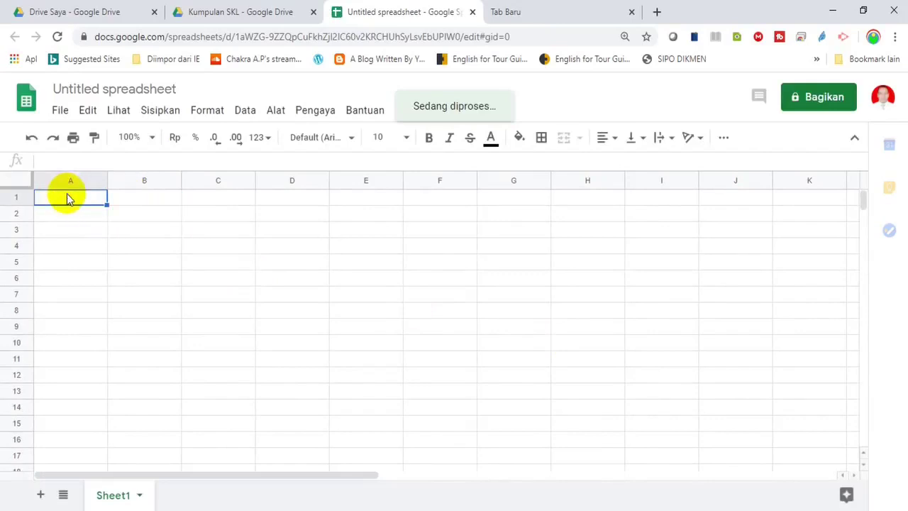
key(Down)
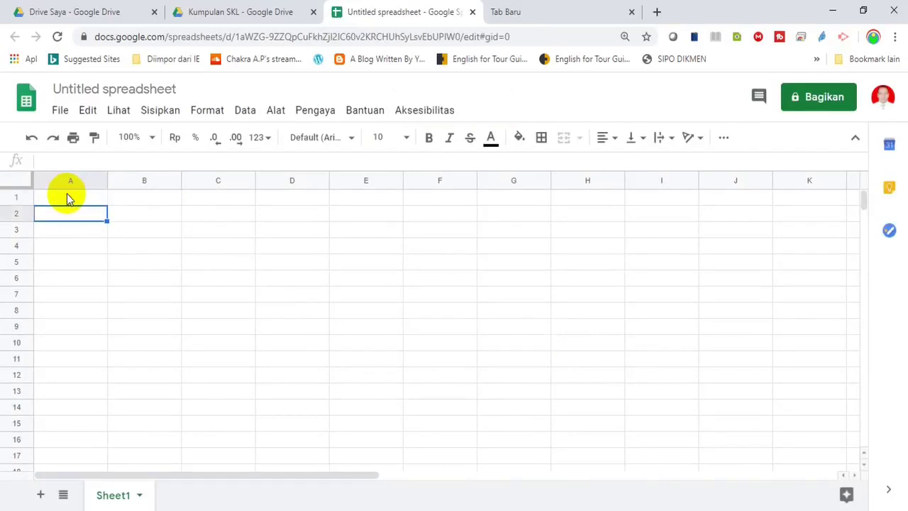
click(67, 198)
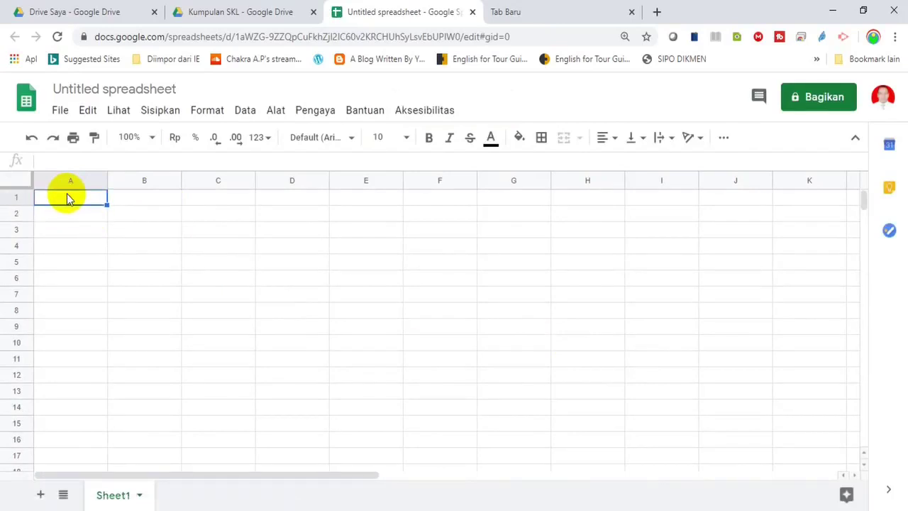
key(Down)
click(68, 197)
text(NIS)
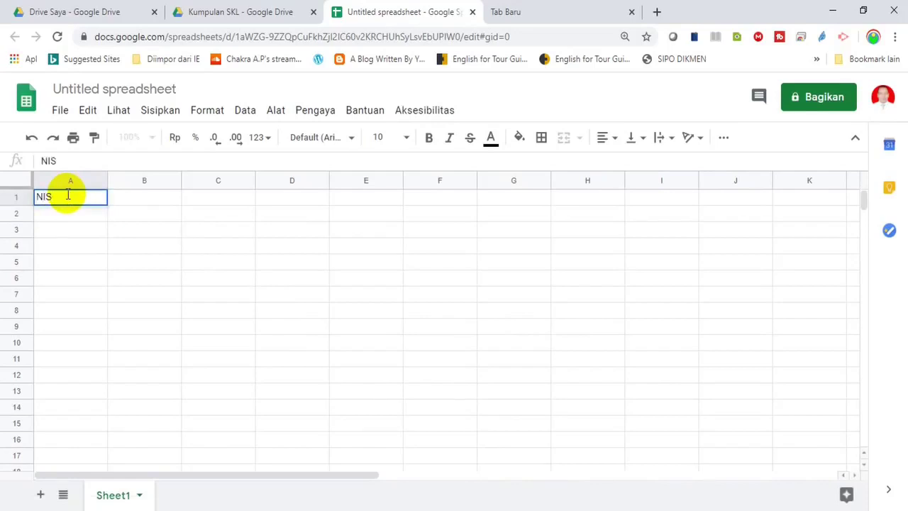
key(Tab)
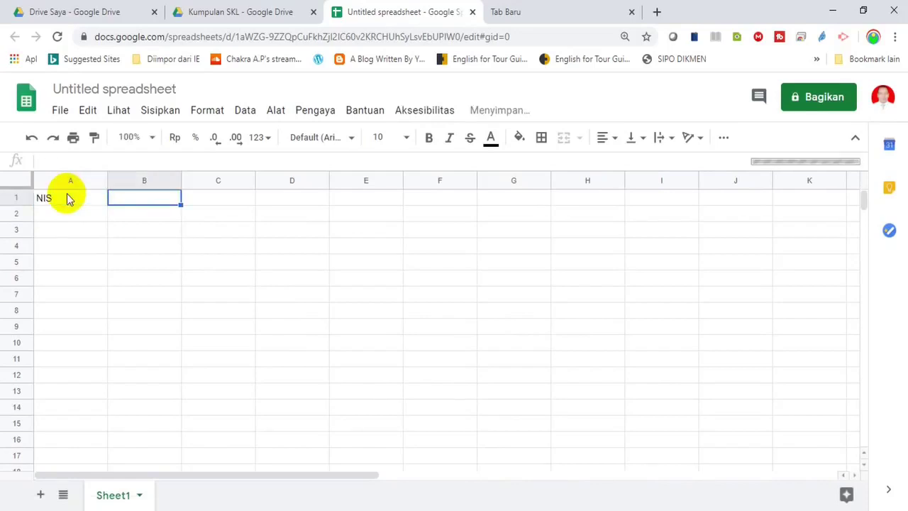
text(LINK)
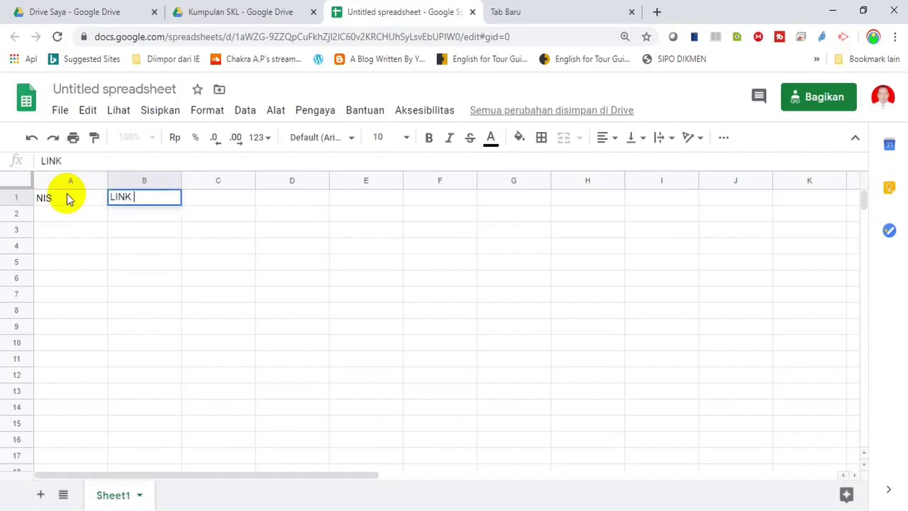
text( SKL)
key(Return)
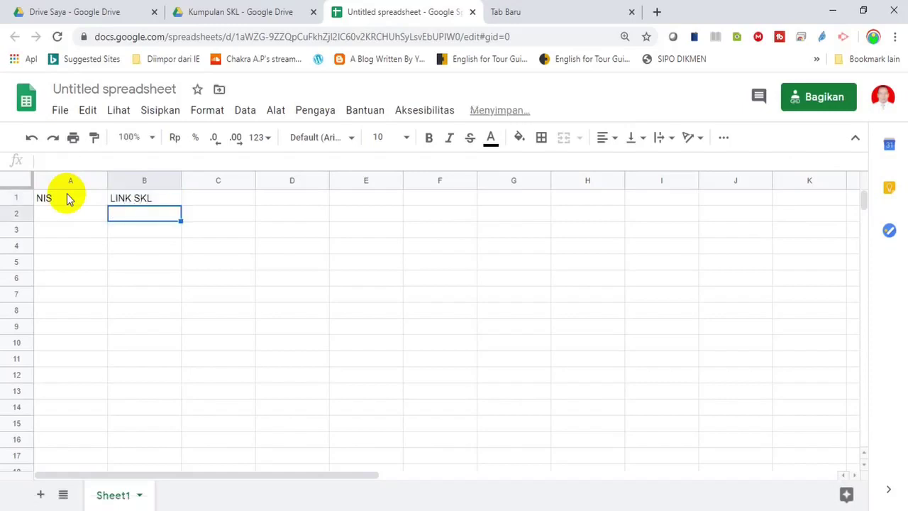
Select cell B2, then bring the DAFTAR NILAI 2020 Excel workbook to the front
click(63, 201)
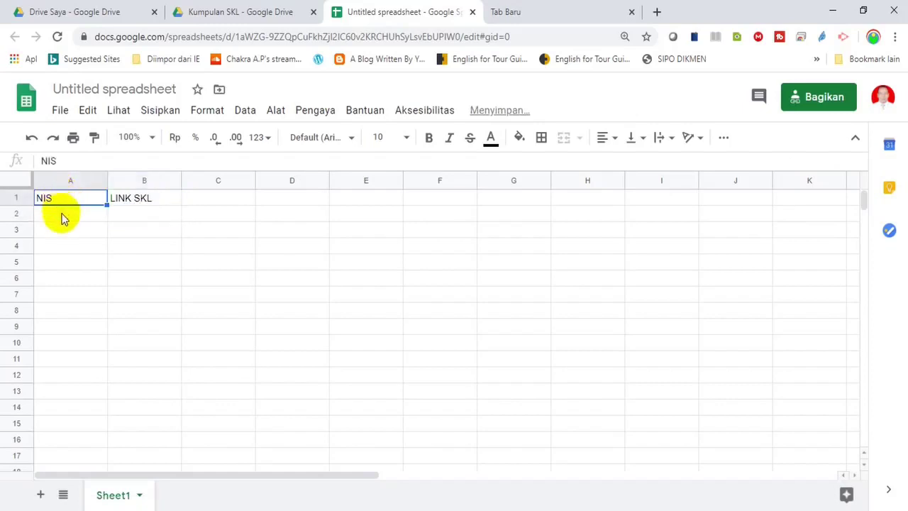
click(61, 215)
click(129, 220)
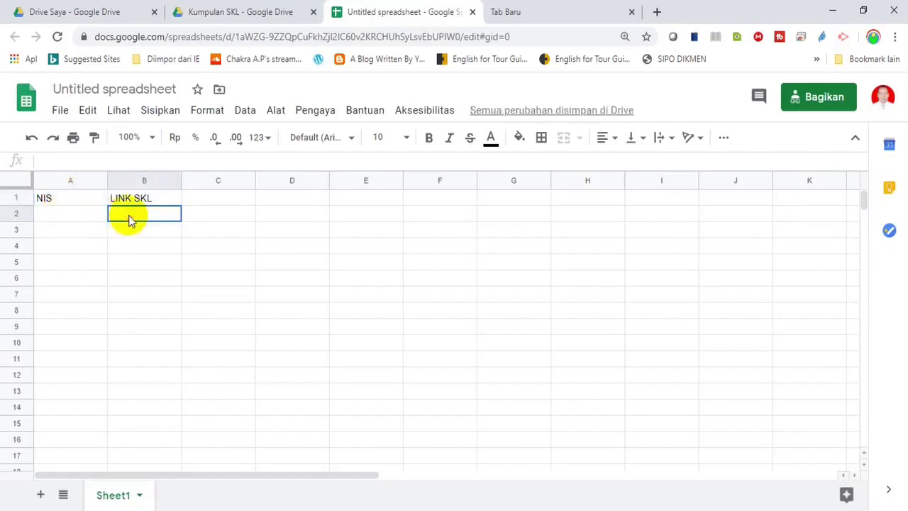
click(586, 507)
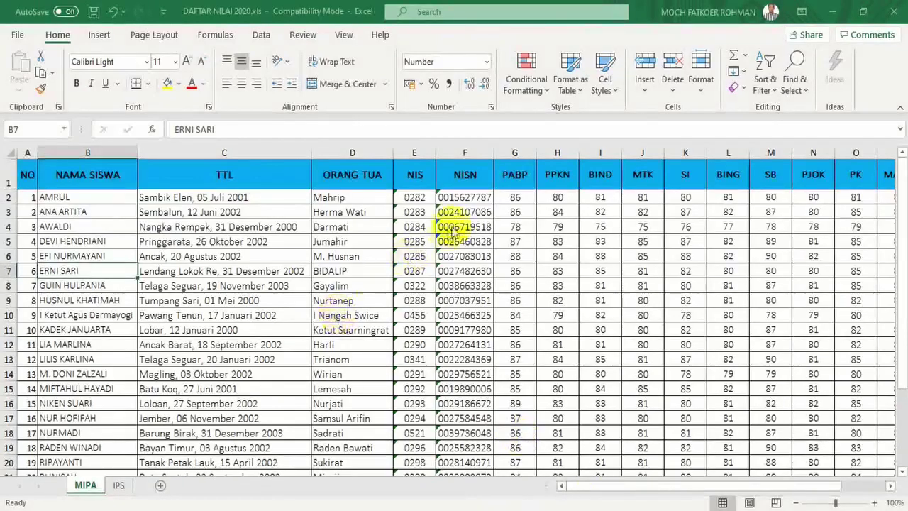
Copy the NIS values 0282–0286 in E2:E6 and return to Google Sheets
click(415, 197)
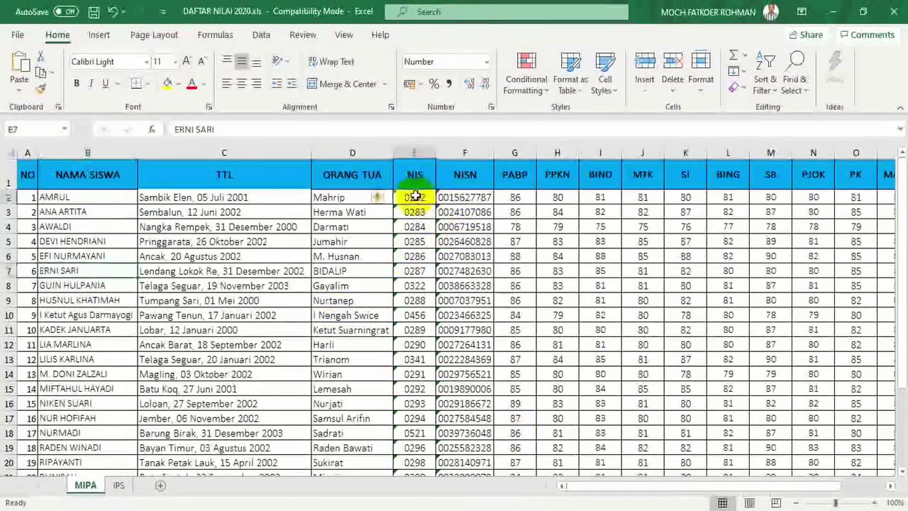
key(shift+Down)
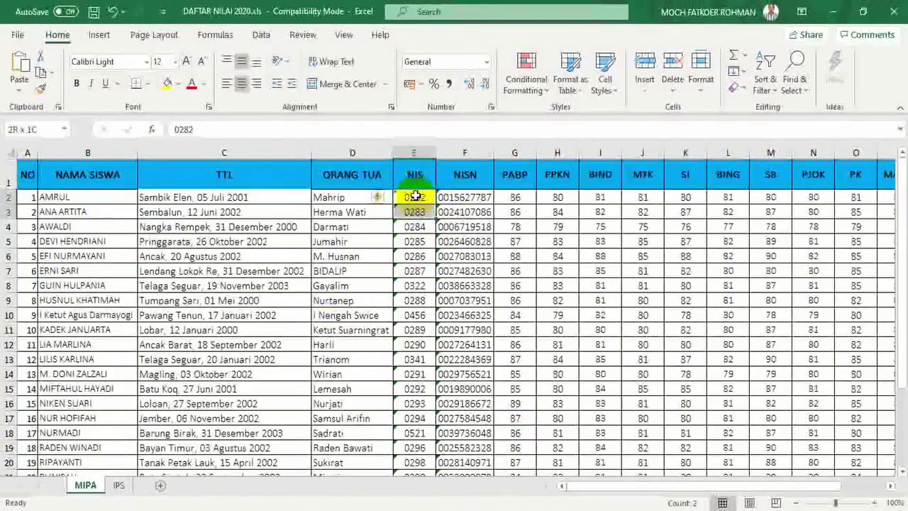
key(shift+Down)
key(shift+Down)
key(shift+Down)
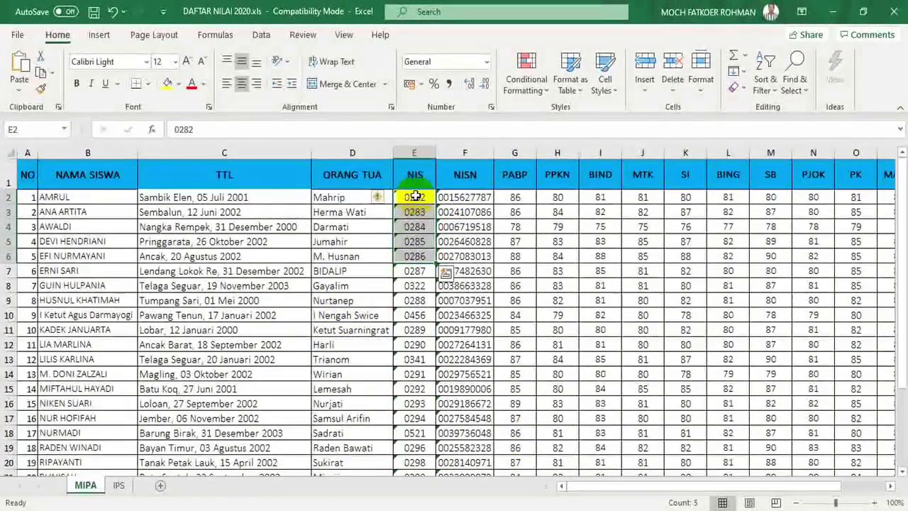
key(ctrl+c)
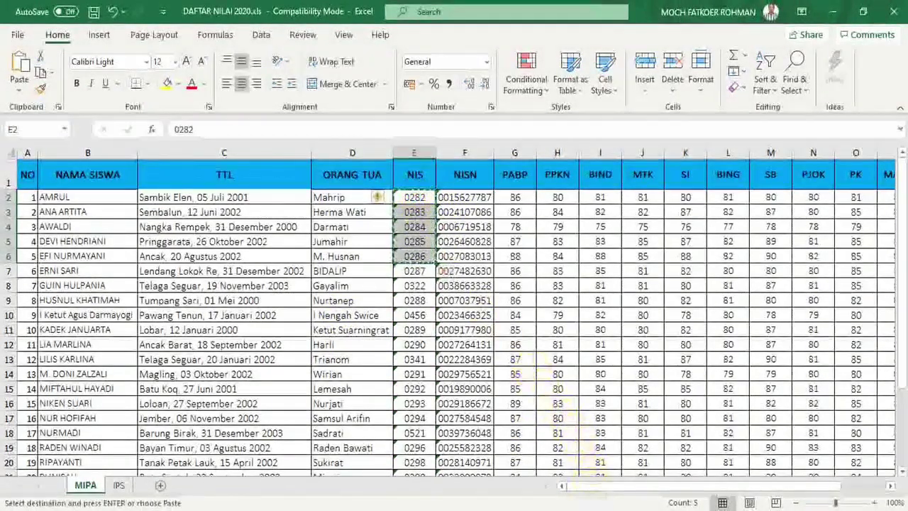
key(alt+Tab)
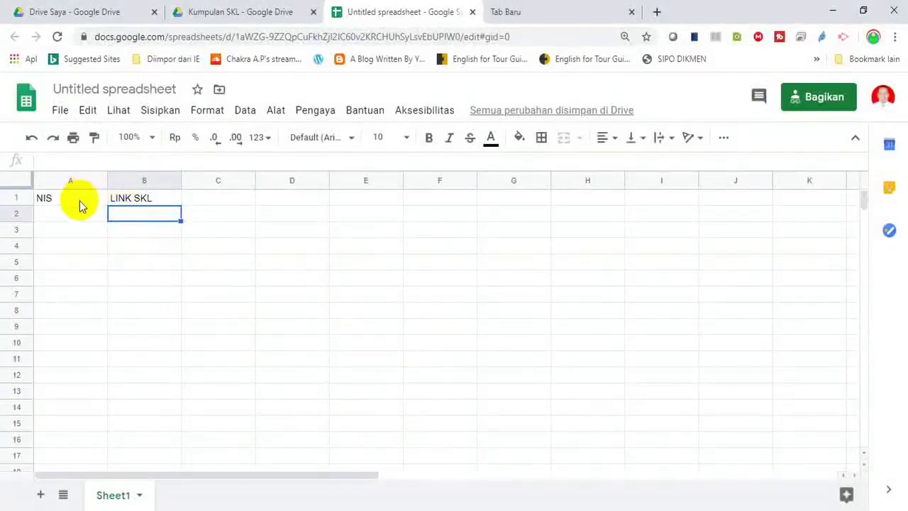
Paste the NIS values into A2:A6 and switch to the Kumpulan SKL Drive tab
click(80, 213)
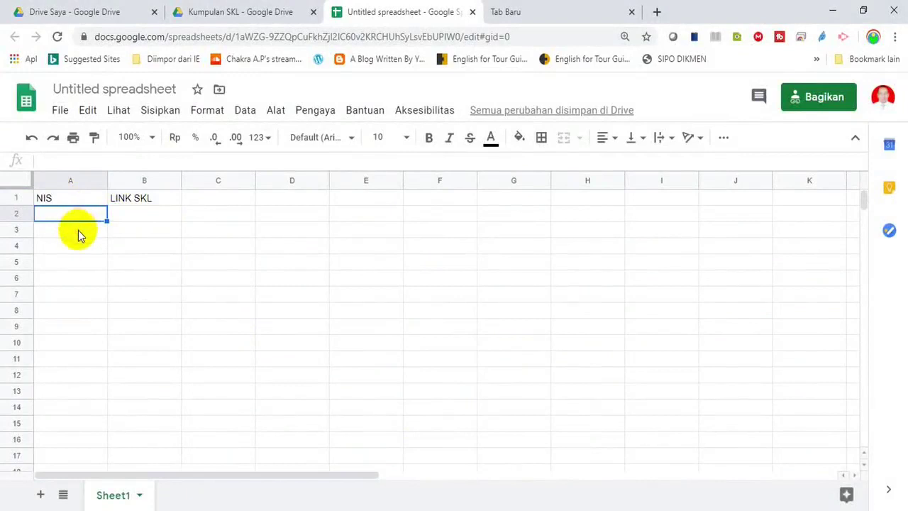
key(ctrl+v)
click(78, 235)
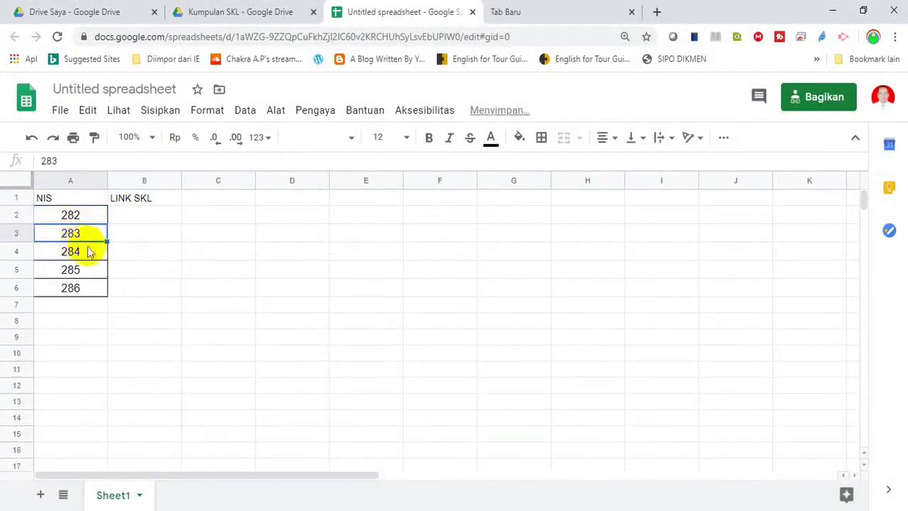
click(132, 217)
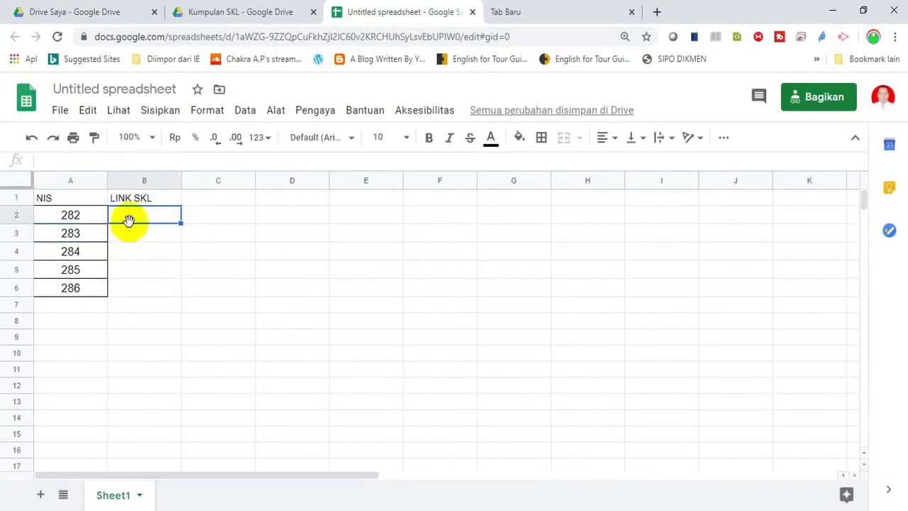
click(248, 13)
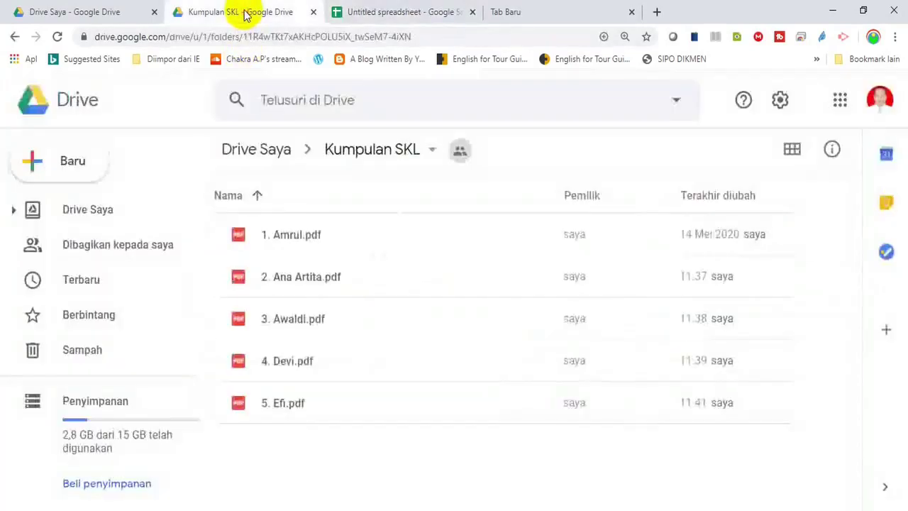
Turn on link sharing for 1. Amrul.pdf, then go back to the untitled spreadsheet
right_click(295, 236)
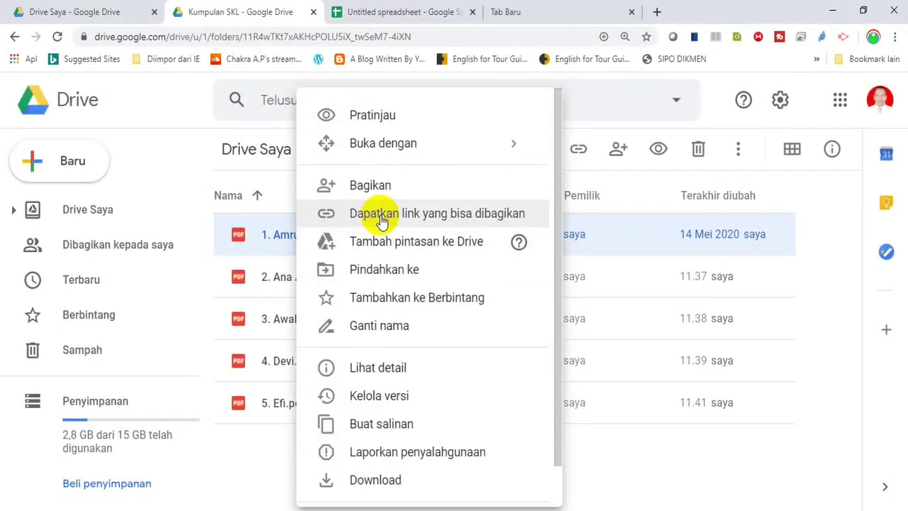
click(380, 217)
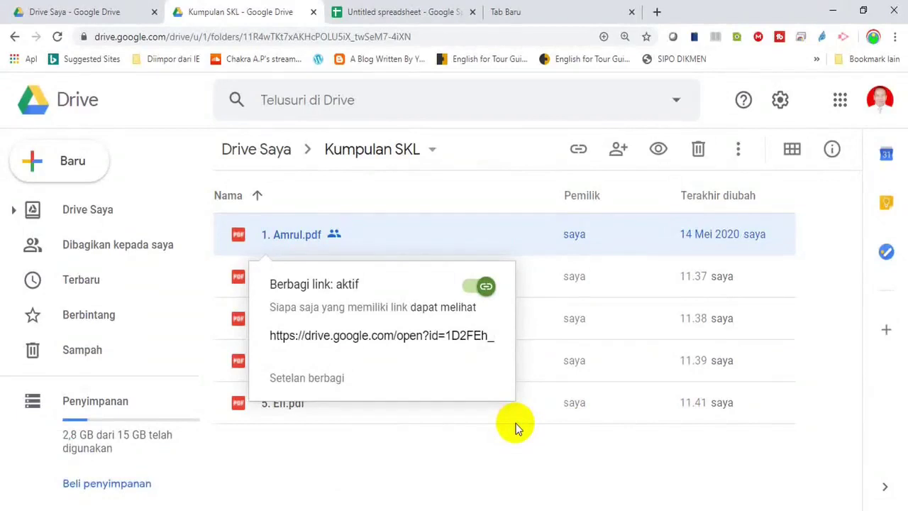
key(Escape)
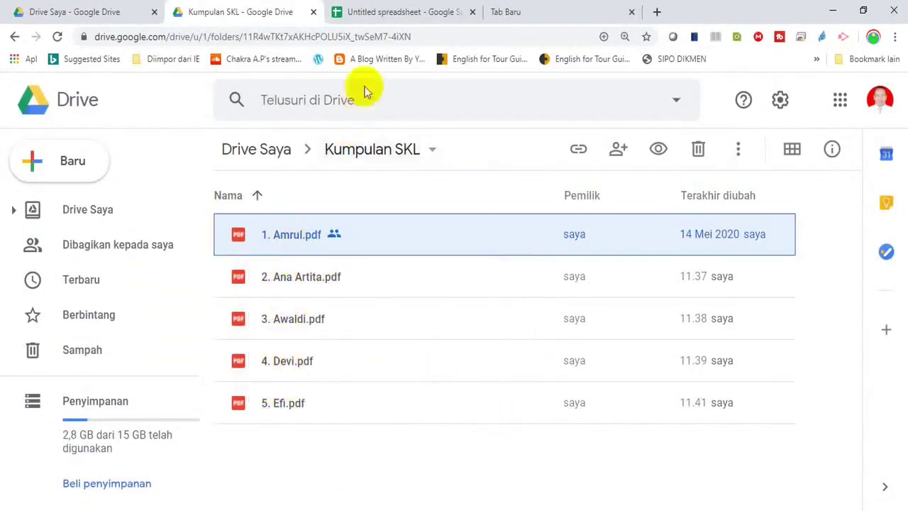
click(383, 13)
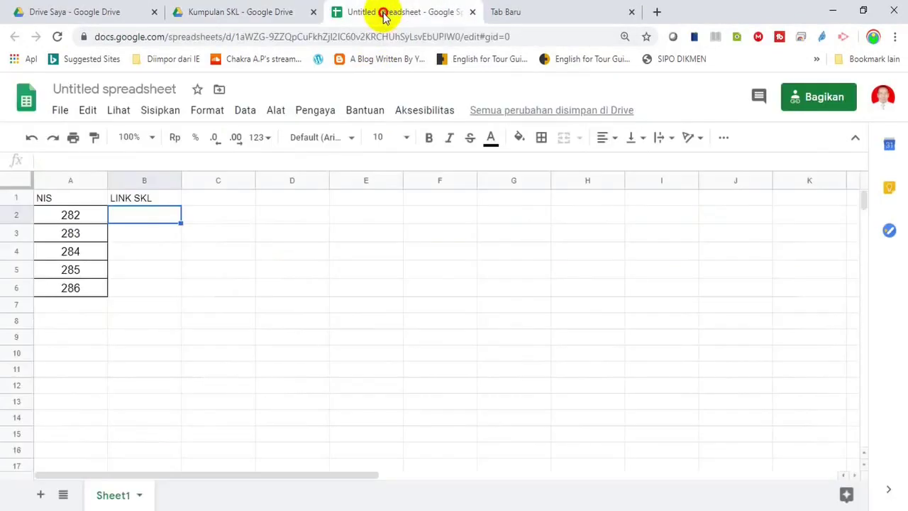
Select header cell B1, then bring Notepad's Link SKL.txt to the front
click(161, 201)
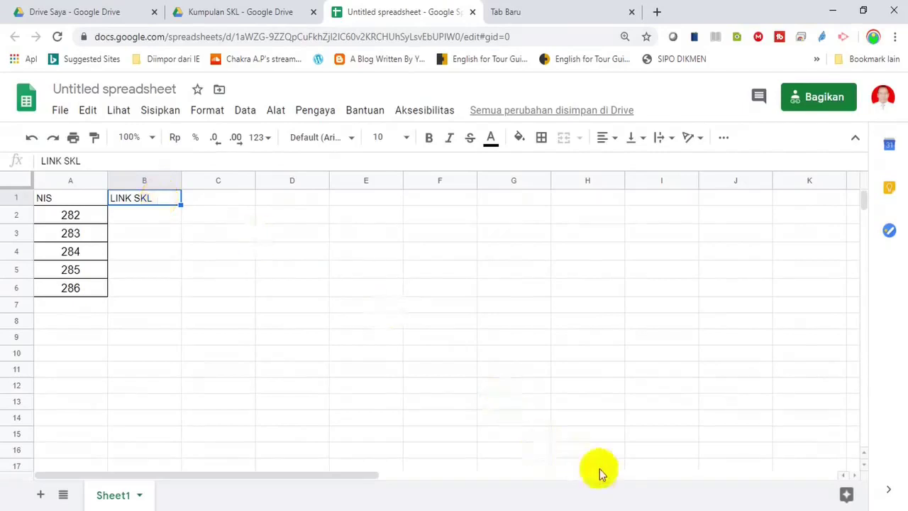
click(660, 507)
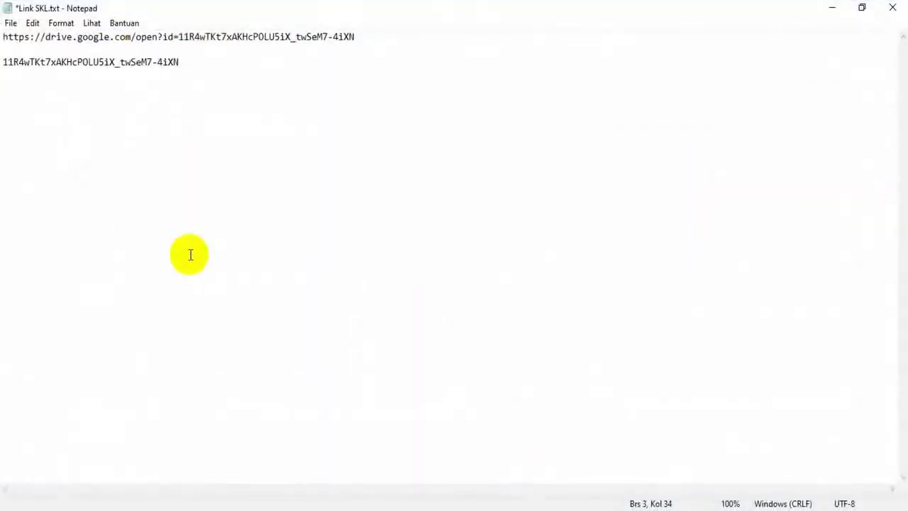
Open Script Ambil Link.txt full-screen from the SKL 2020 folder, then return to Google Sheets
click(638, 508)
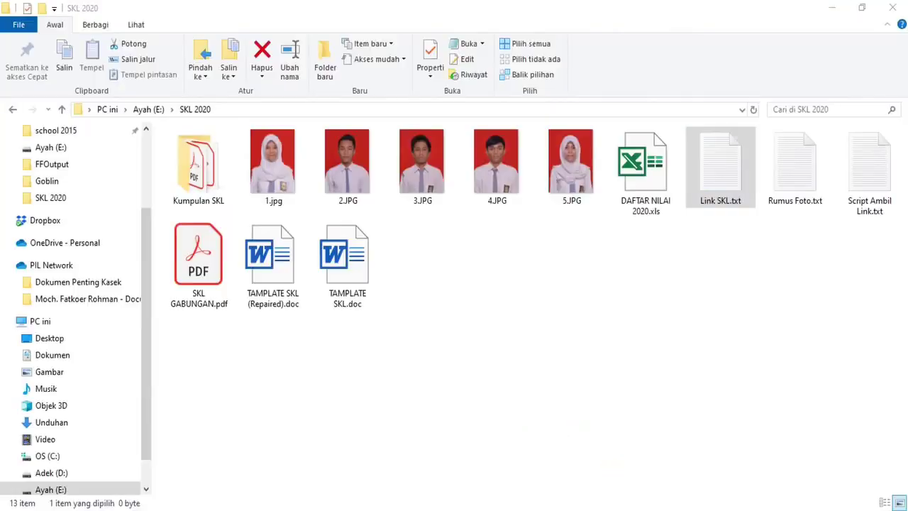
double_click(854, 181)
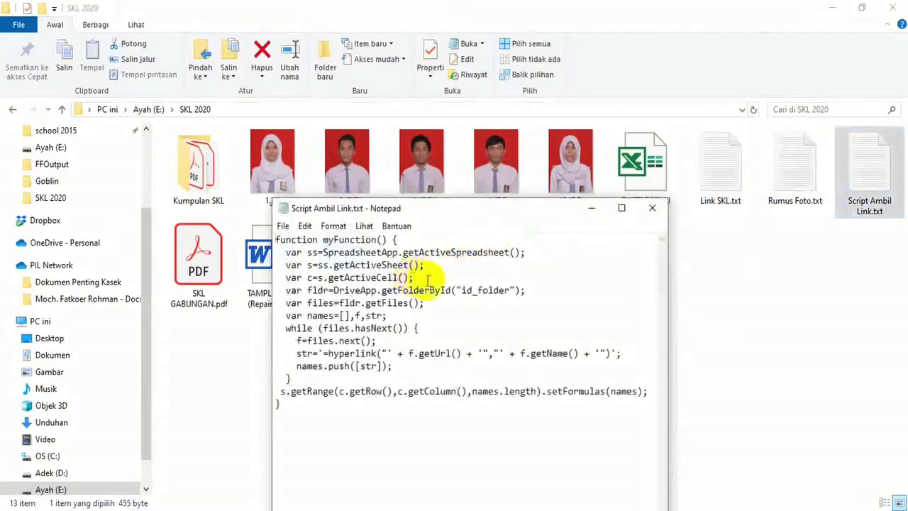
click(621, 208)
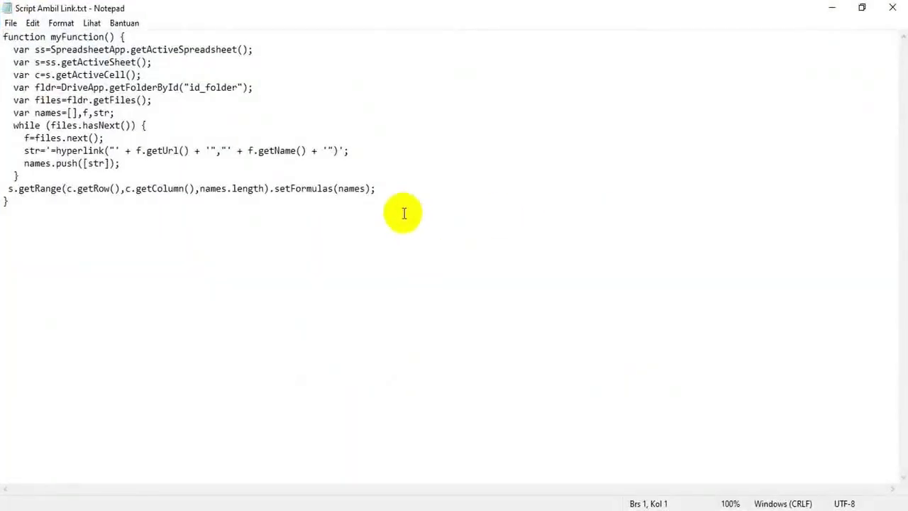
click(403, 212)
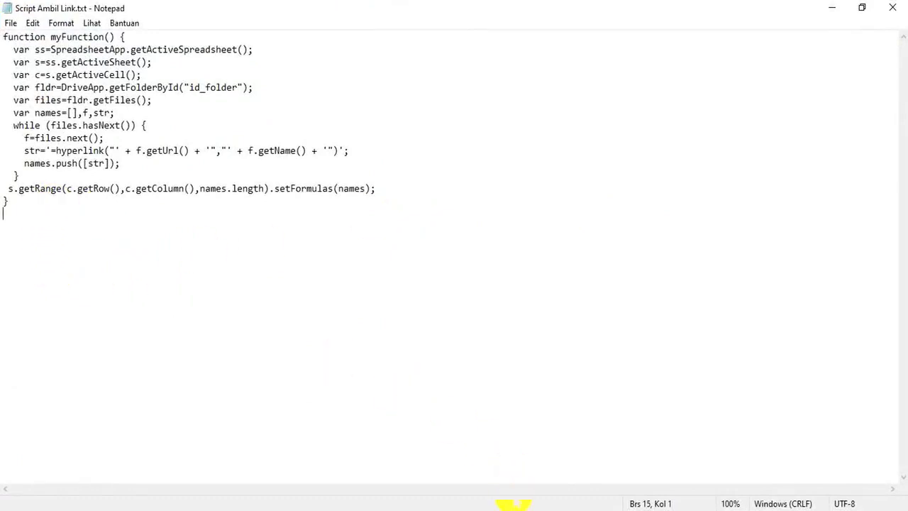
click(574, 461)
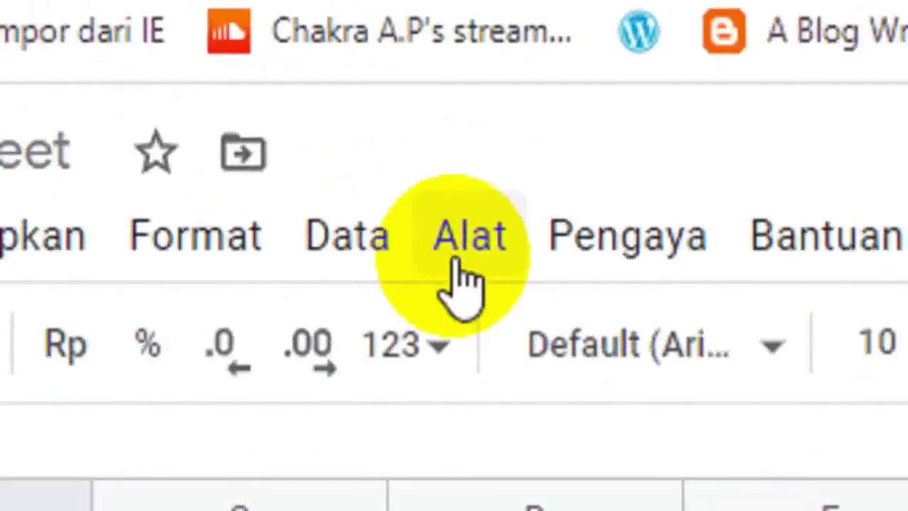
Open the Apps Script editor from Alat and delete the default starter code in Kode.gs
click(391, 208)
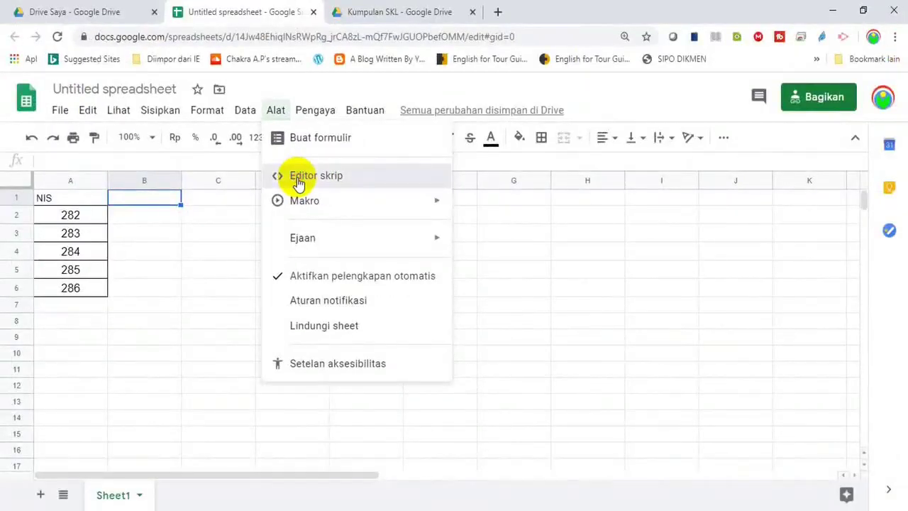
click(298, 183)
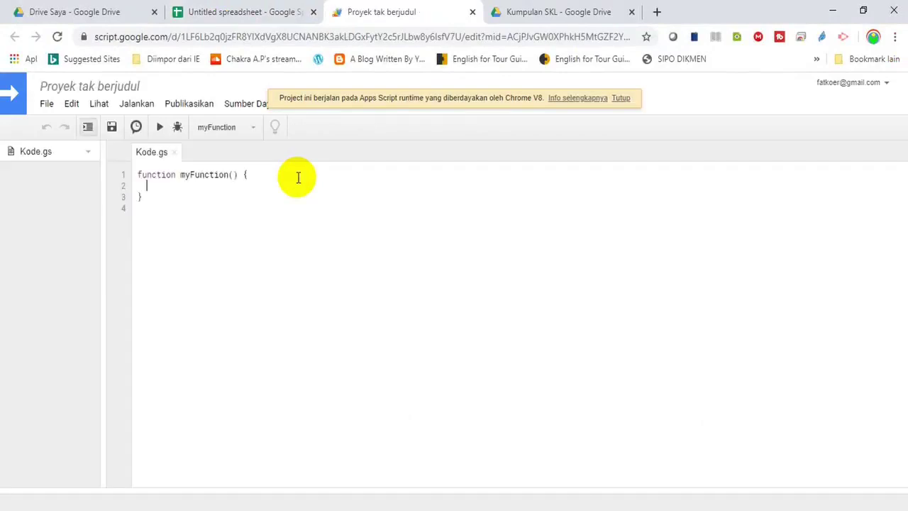
click(162, 209)
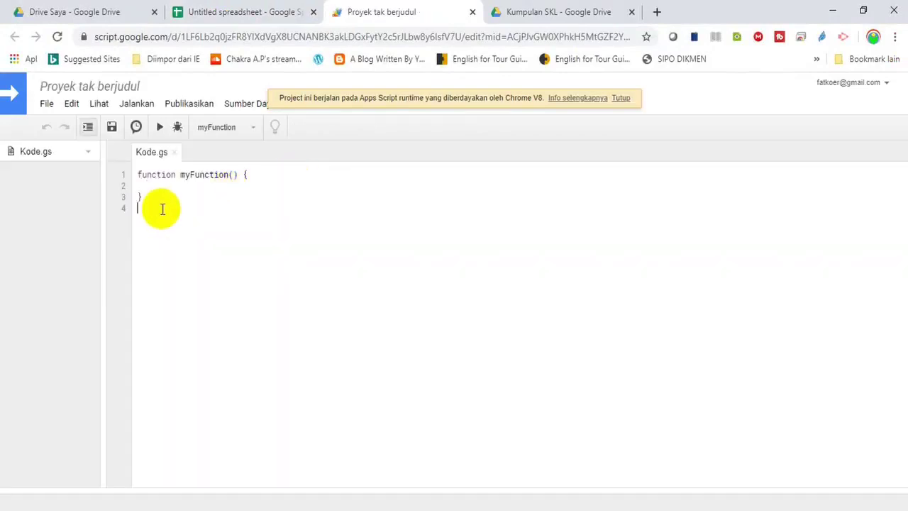
drag(162, 208, 136, 172)
key(BackSpace)
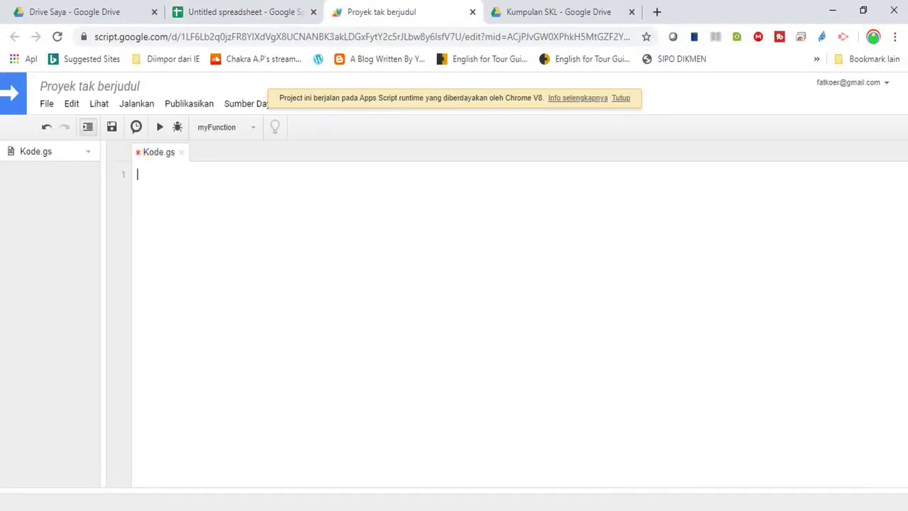
Copy the whole script from Script Ambil Link.txt and paste it into Kode.gs
mouse_move(658, 510)
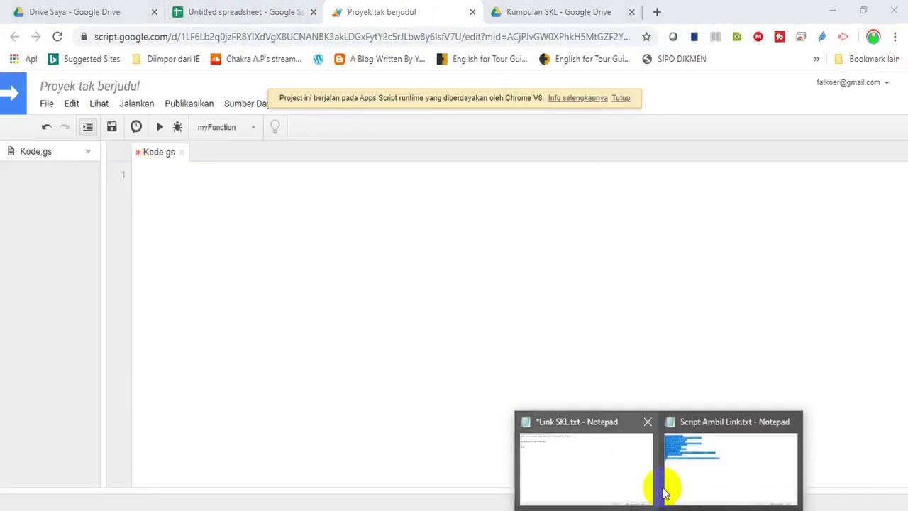
click(670, 486)
click(381, 340)
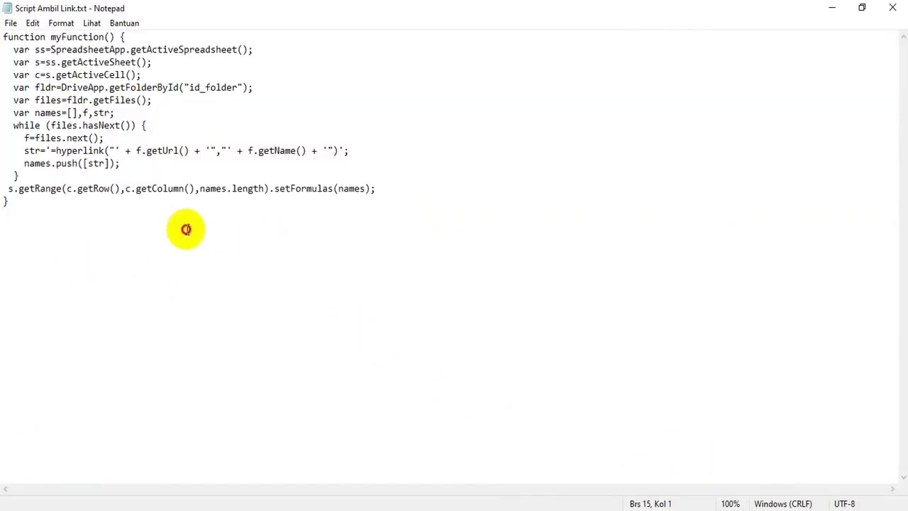
drag(187, 229, 2, 36)
key(ctrl+c)
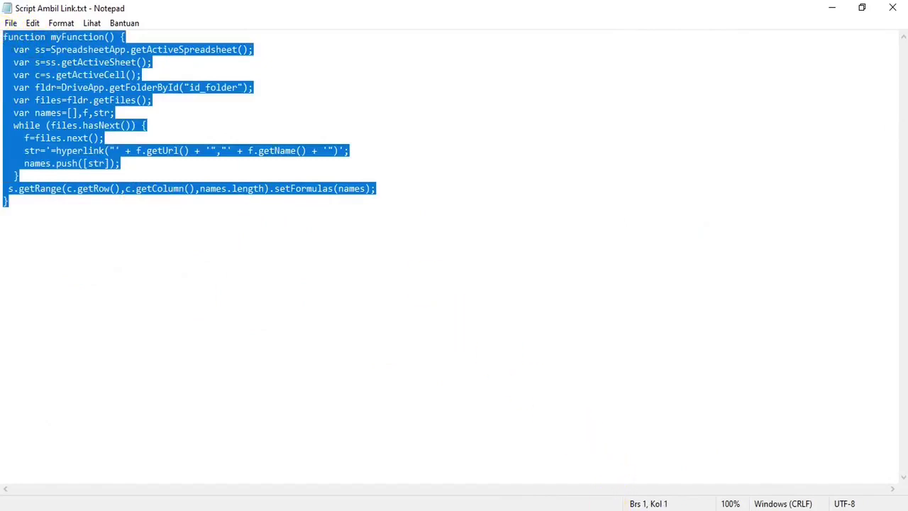
key(alt+Tab)
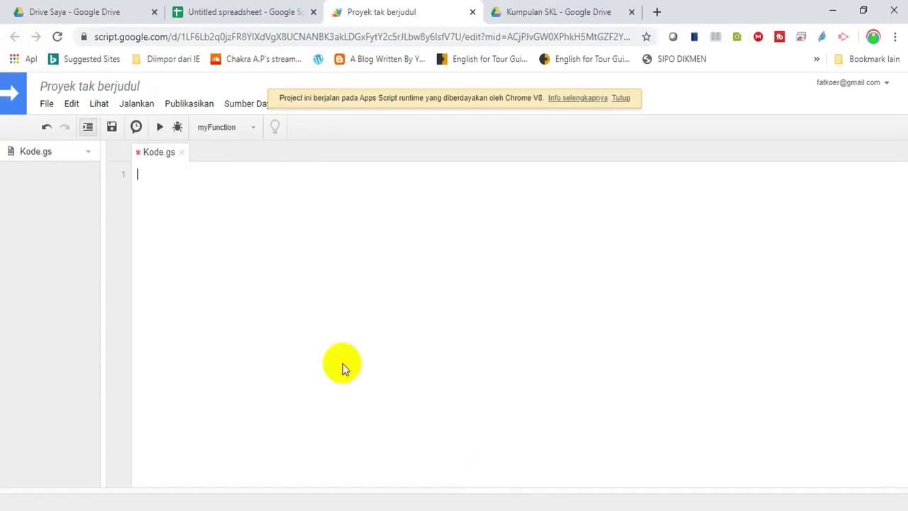
key(ctrl+v)
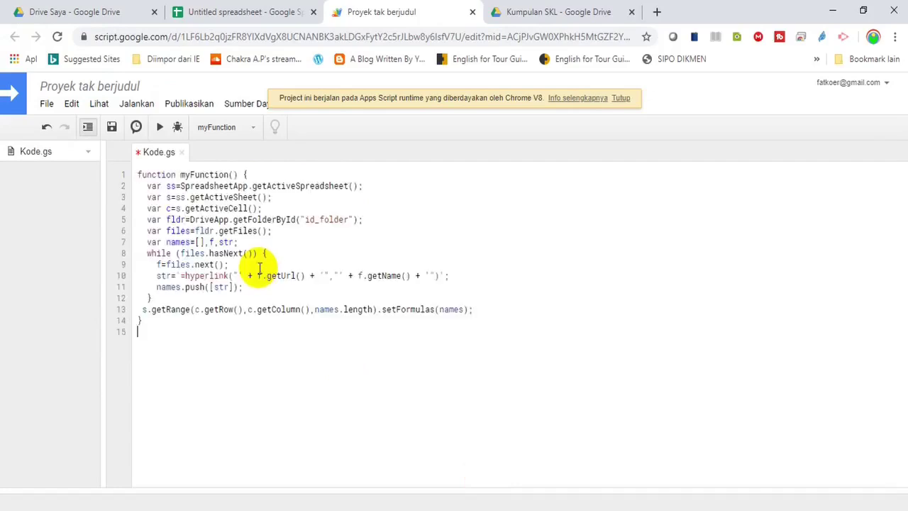
click(304, 218)
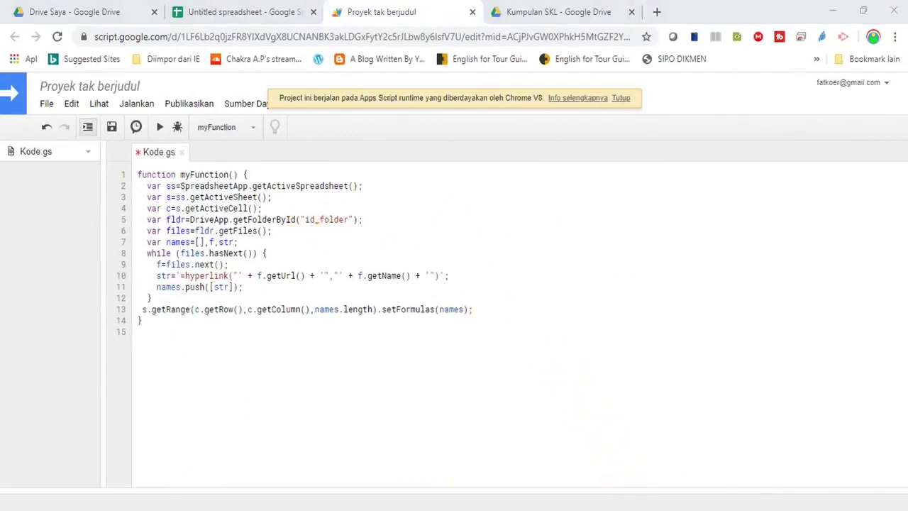
Select the folder ID on line 4 of Link SKL.txt and return to the Apps Script editor
mouse_move(642, 503)
click(598, 476)
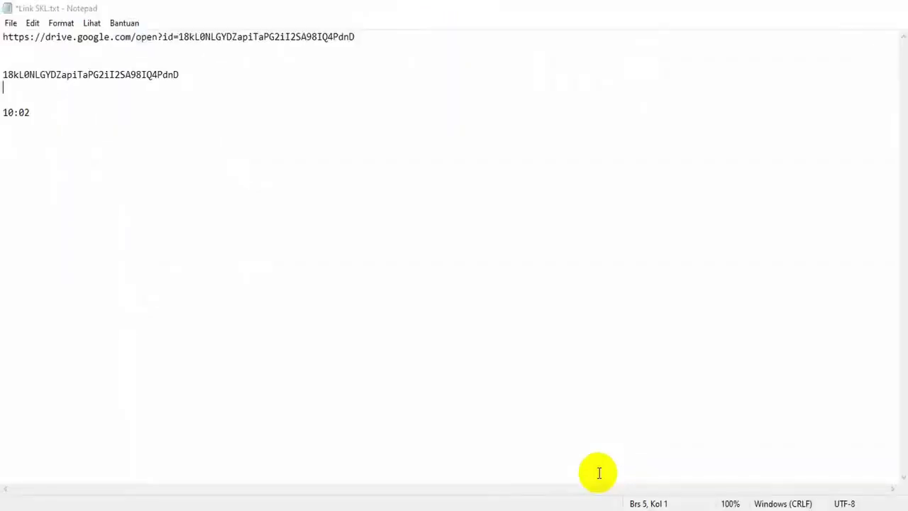
click(323, 212)
drag(3, 37, 327, 50)
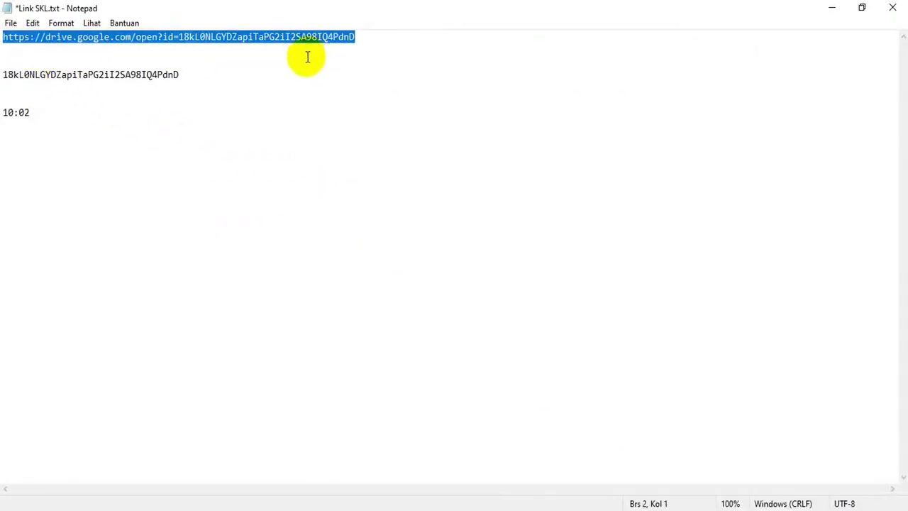
click(306, 56)
click(3, 74)
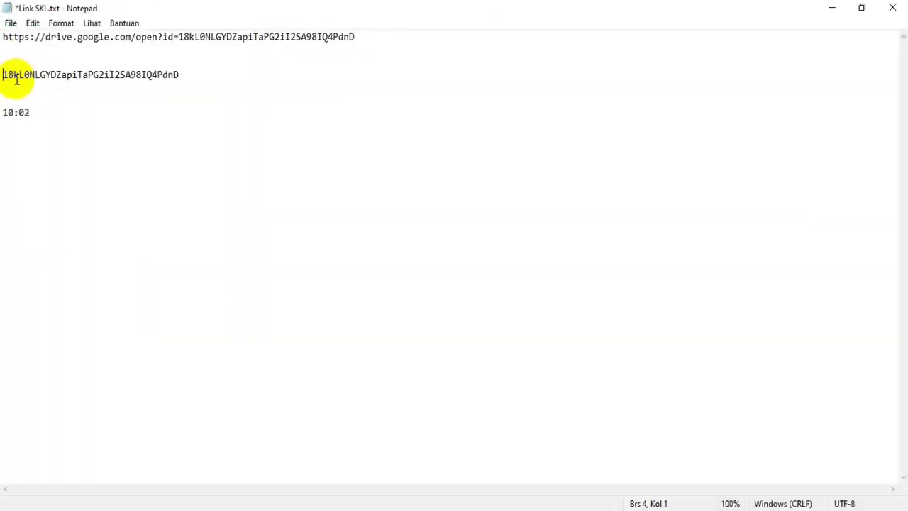
drag(3, 74, 235, 71)
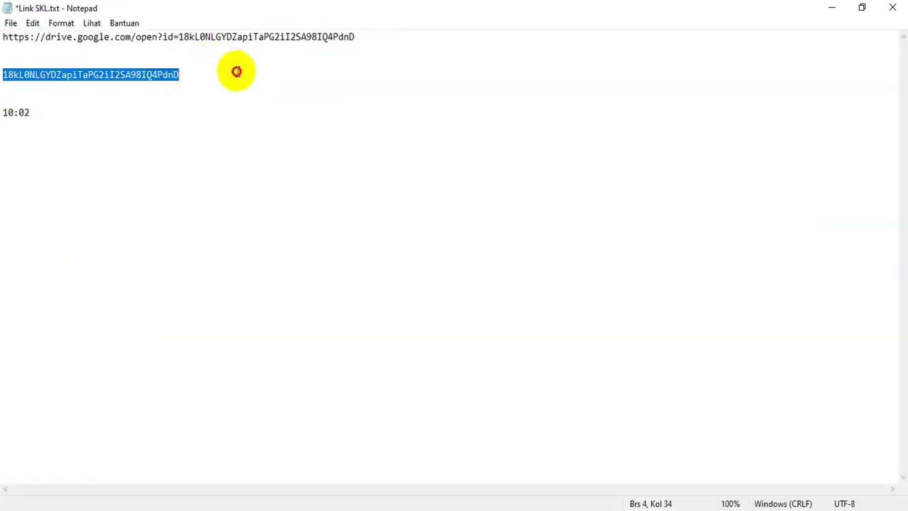
click(561, 508)
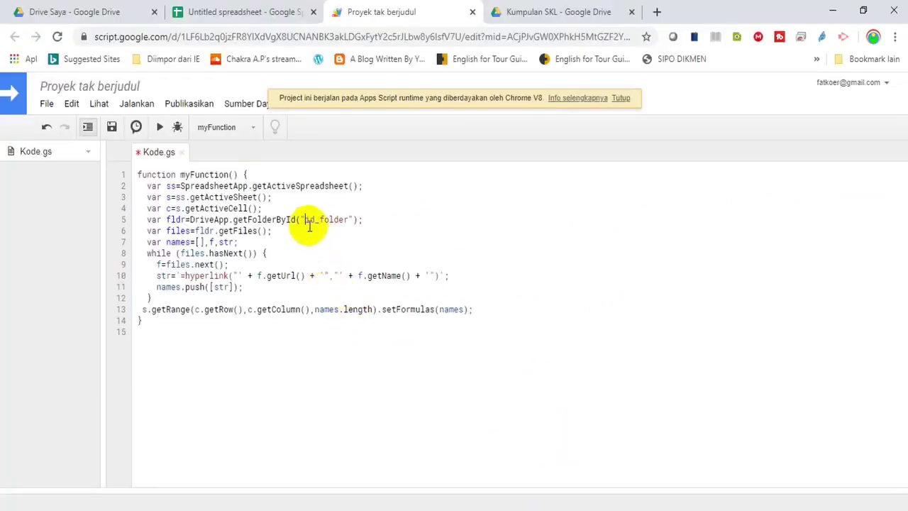
Replace id_folder on line 5 with the copied folder ID and run myFunction
drag(303, 219, 348, 220)
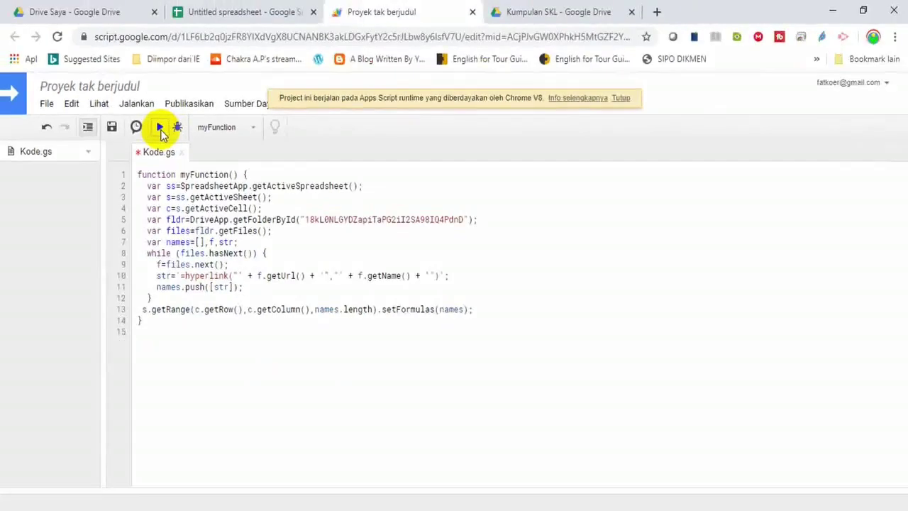
click(454, 262)
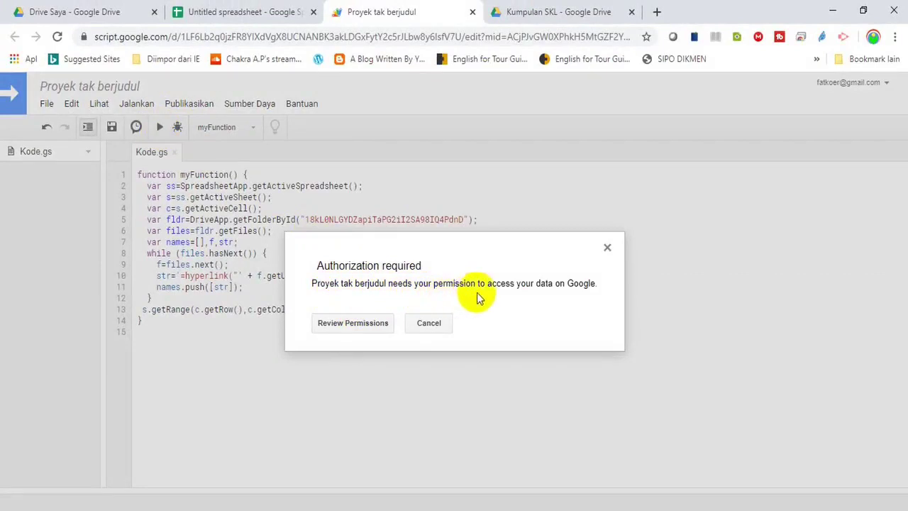
Authorize the unverified script with the signed-in account, allowing Drive and spreadsheet access
click(347, 325)
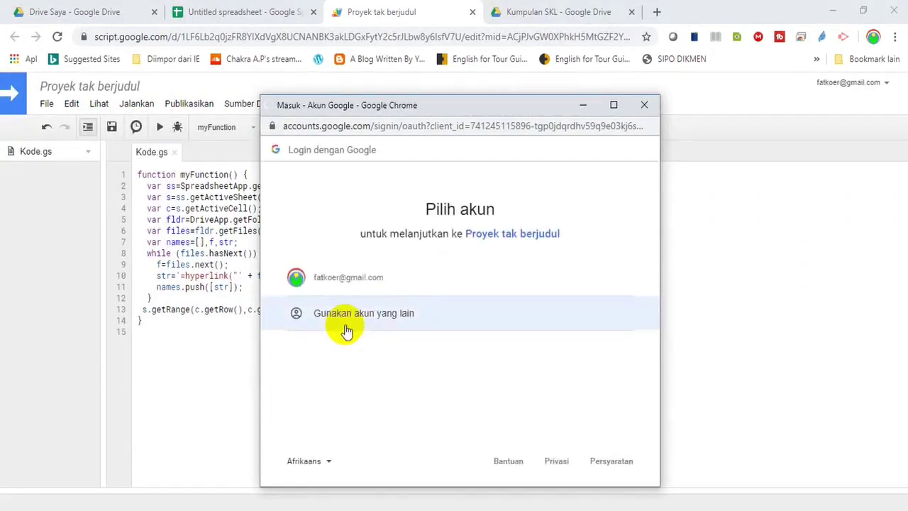
click(328, 286)
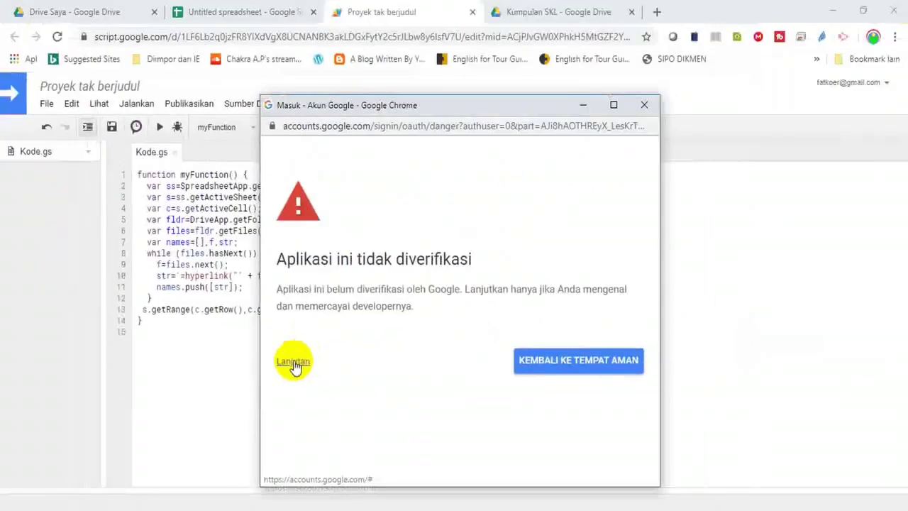
click(293, 363)
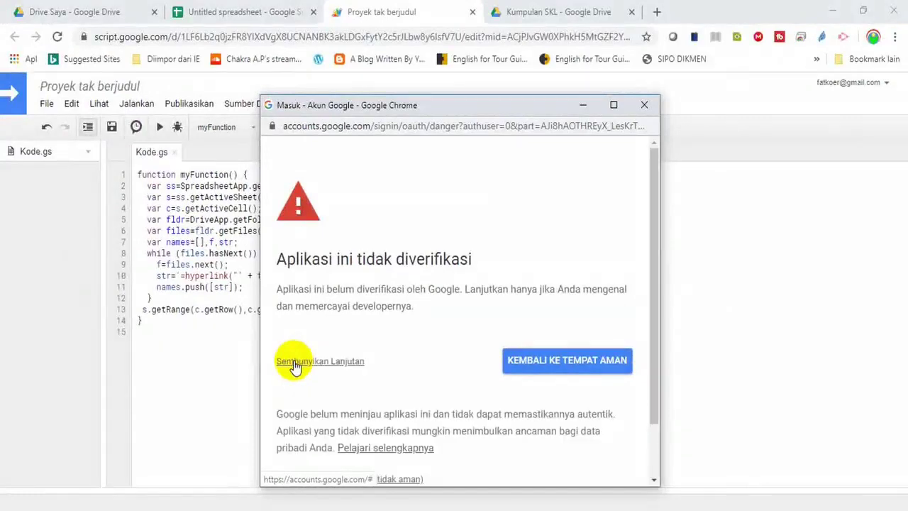
drag(658, 250, 652, 333)
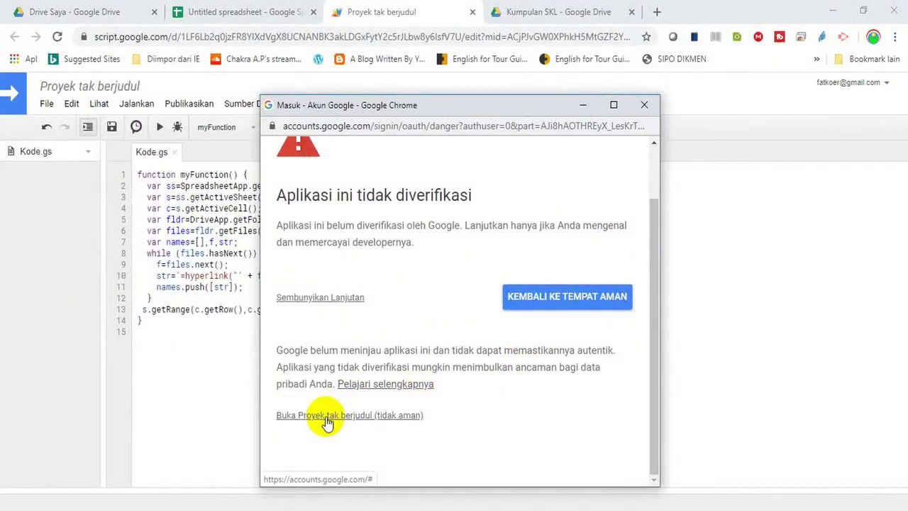
click(327, 419)
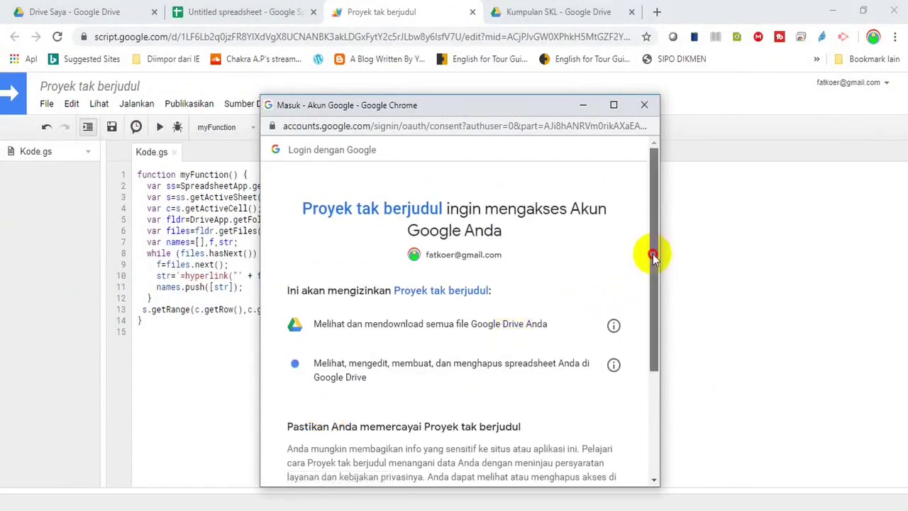
drag(652, 254, 652, 357)
click(589, 397)
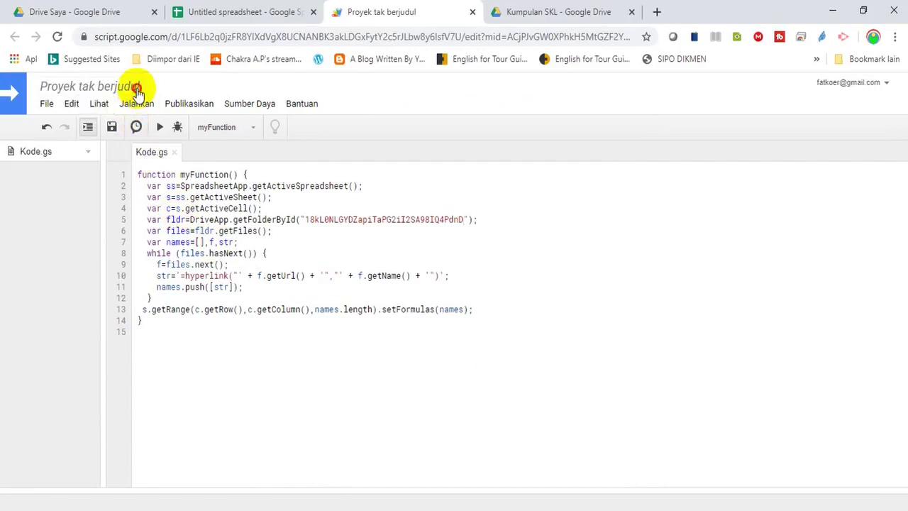
Rename the Apps Script project from Proyek tak berjudul to 'LINK SKL'
click(137, 90)
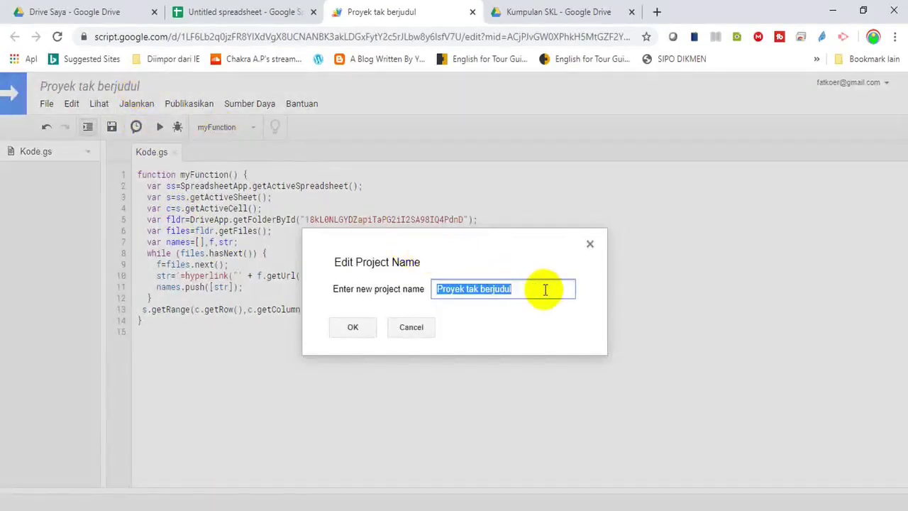
text(LIN)
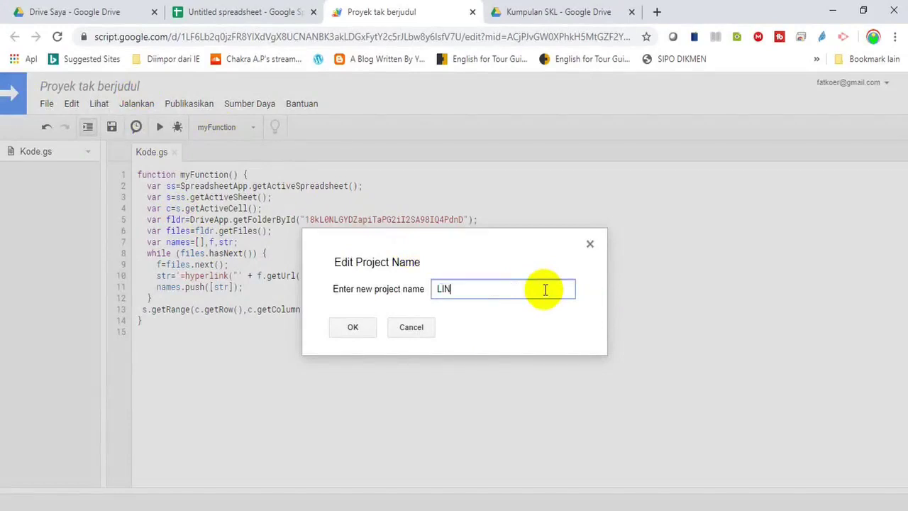
text(K SKL)
click(354, 328)
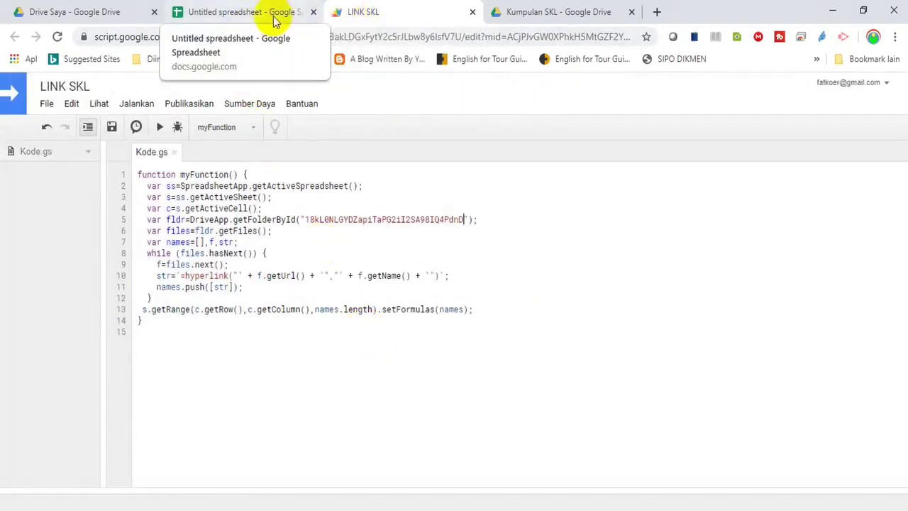
click(243, 13)
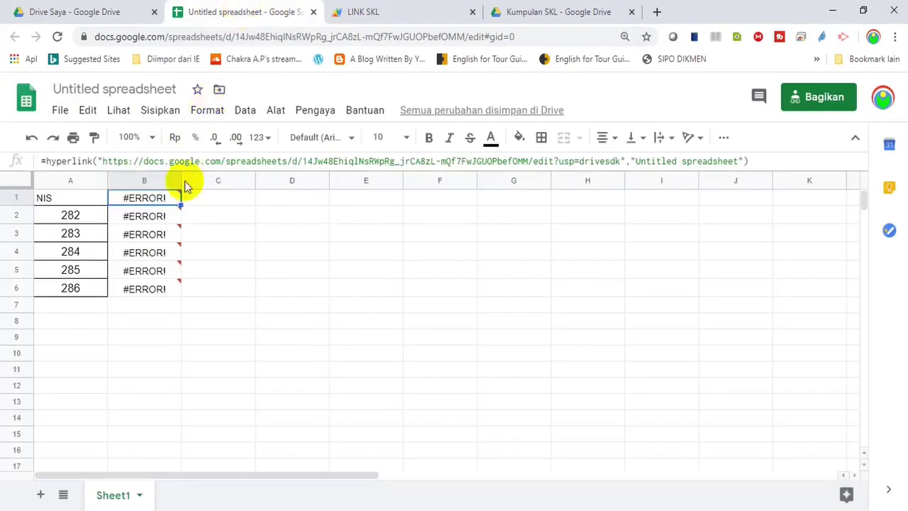
Check each =hyperlink formula in cells B1–B6 and its #ERROR! parse error
mouse_move(159, 295)
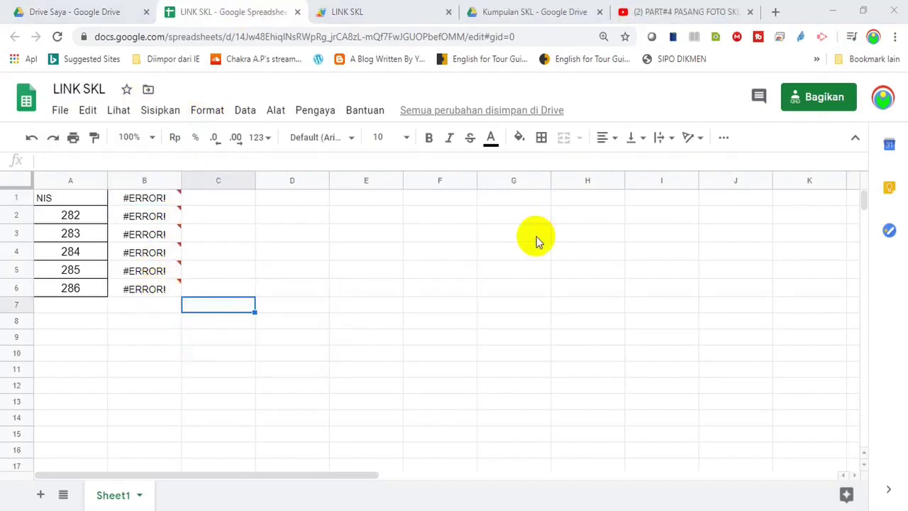
click(156, 204)
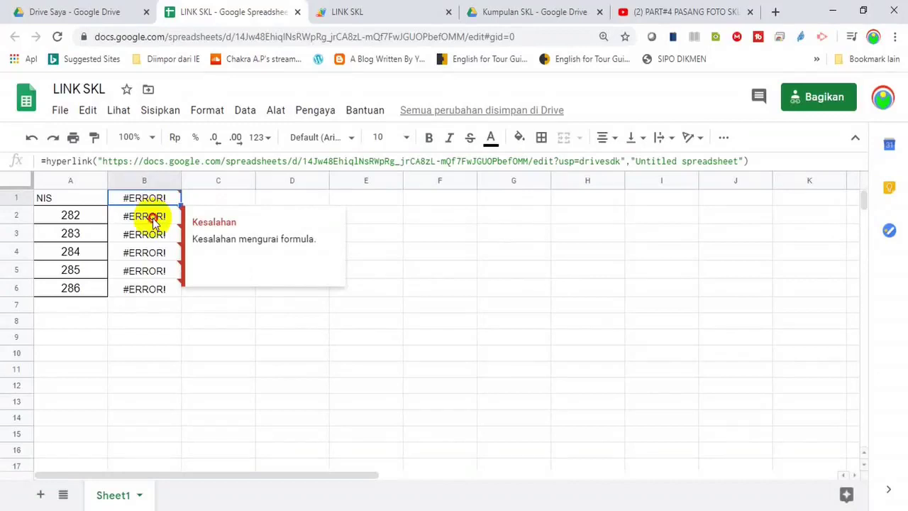
click(155, 222)
key(Down)
key(Down)
key(Down)
key(Down)
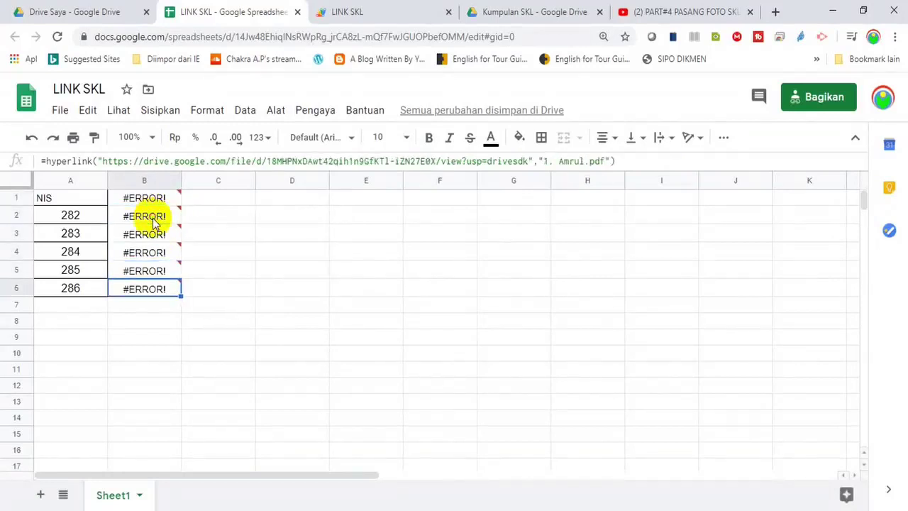
key(Up)
key(Up)
key(Up)
key(Up)
key(Up)
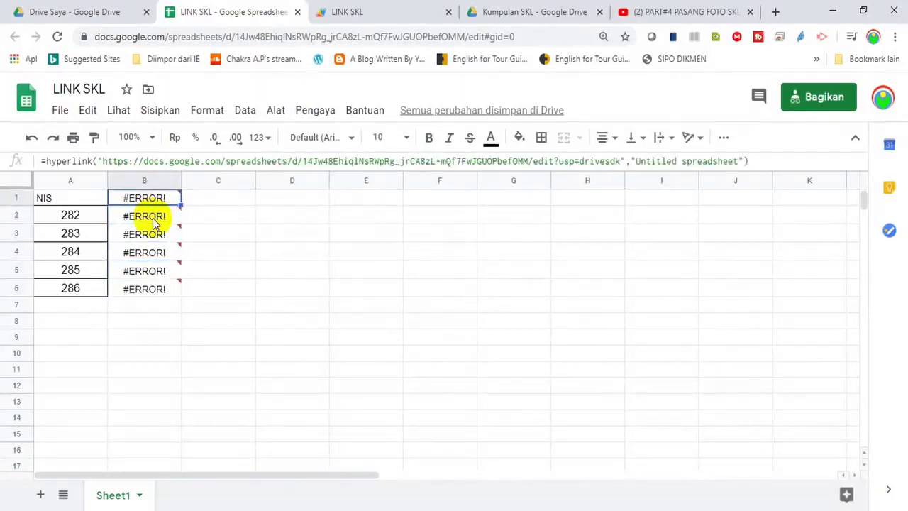
key(Down)
key(Down)
key(Down)
key(Down)
key(Down)
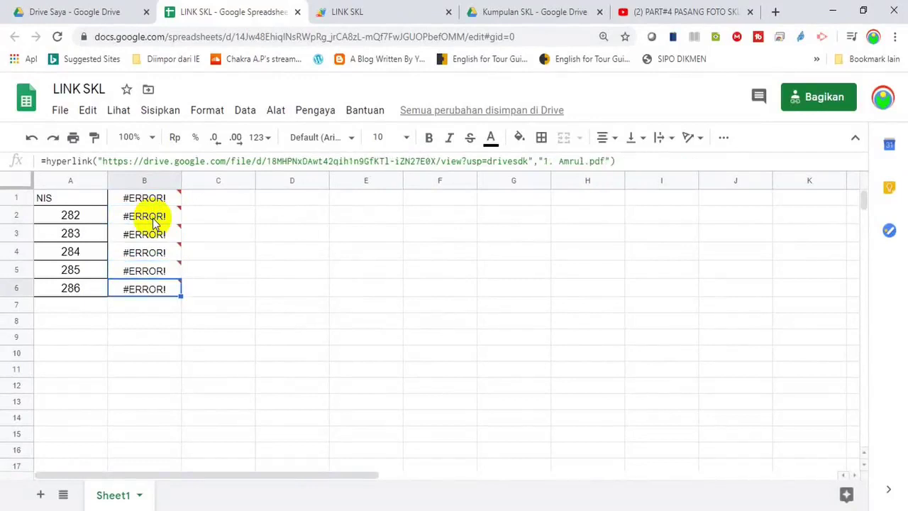
key(Up)
key(Up)
key(Up)
key(Up)
key(Up)
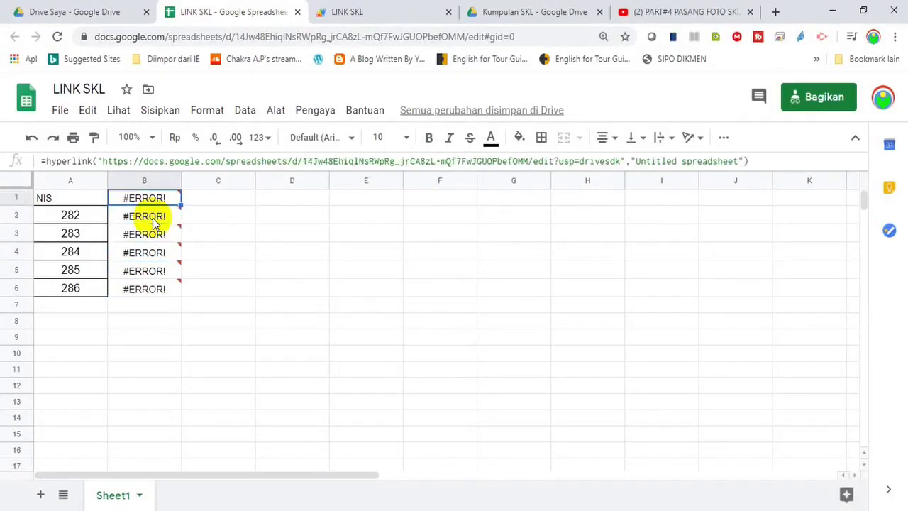
key(Down)
key(Up)
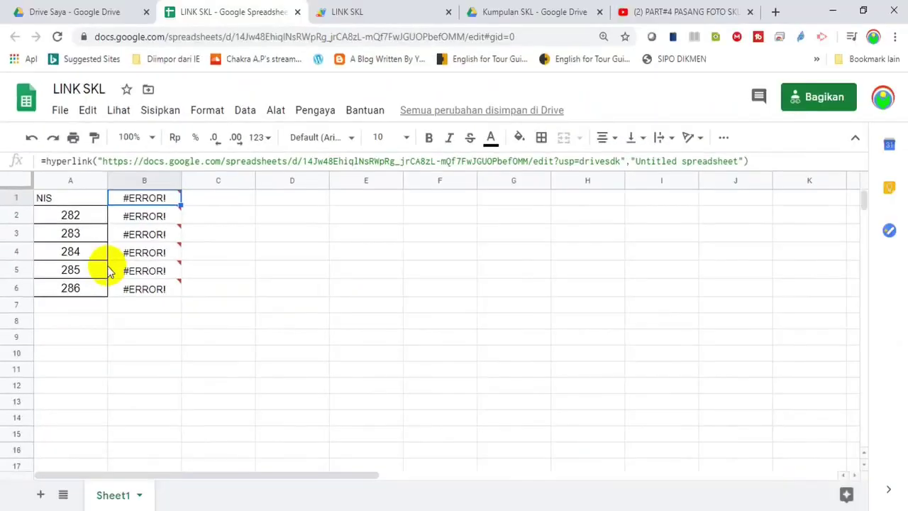
click(145, 289)
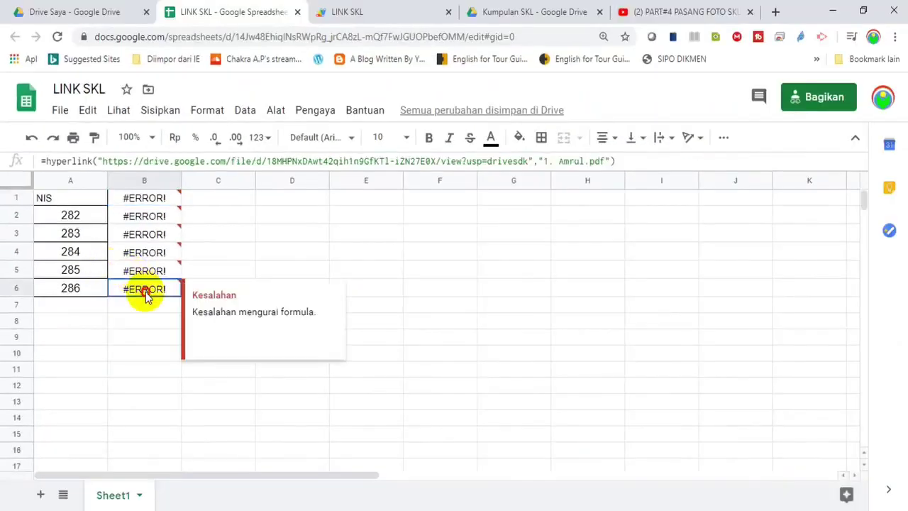
click(237, 242)
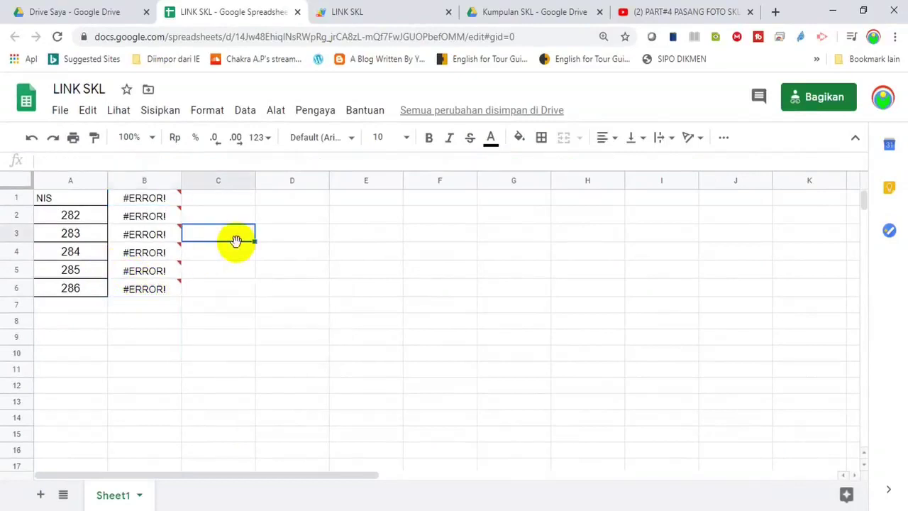
Download the sheet as Microsoft Excel (.xlsx) and open LINK SKL (3).xlsx
click(60, 114)
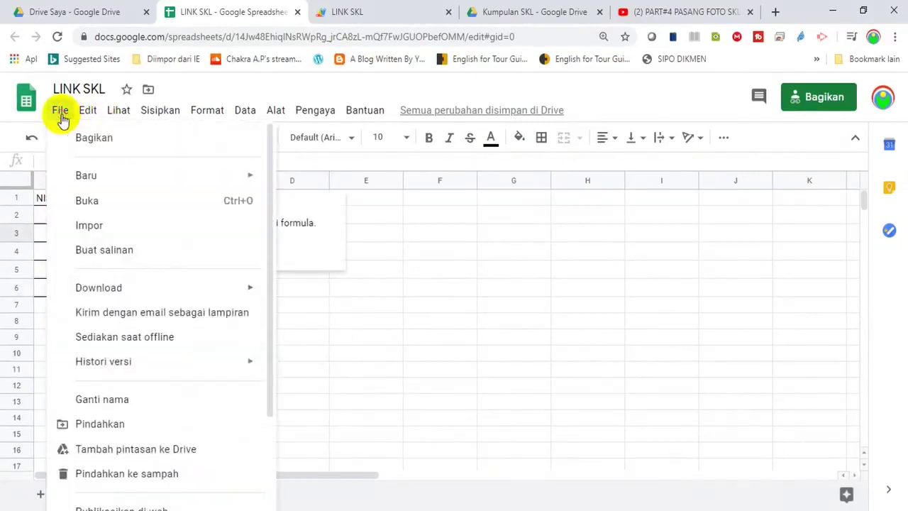
mouse_move(101, 291)
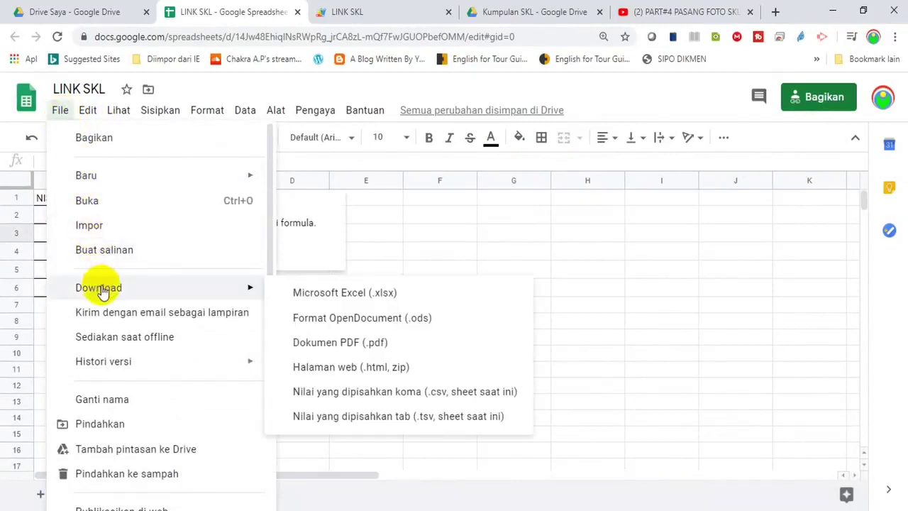
click(314, 293)
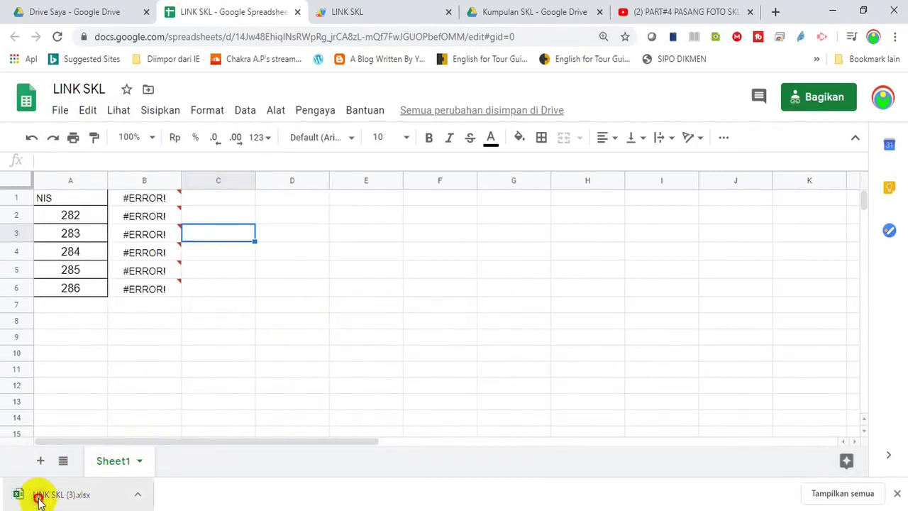
click(37, 499)
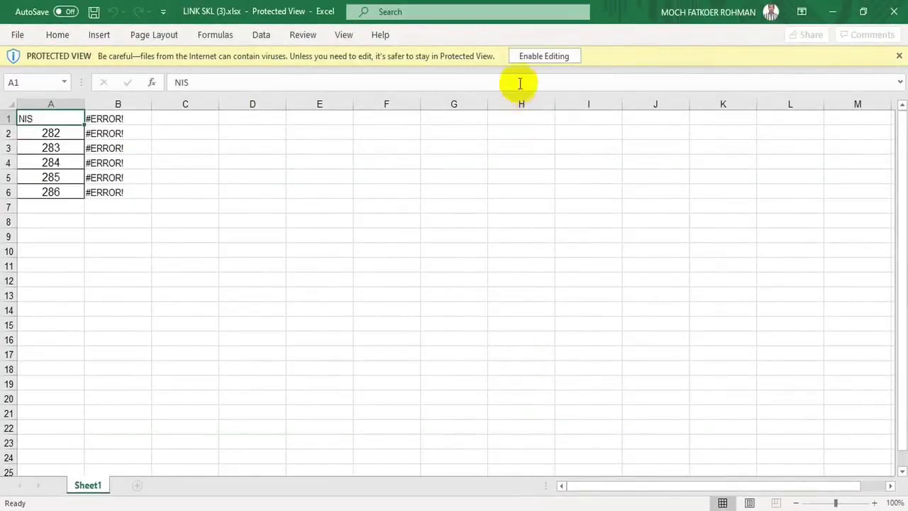
Enable editing in LINK SKL (3).xlsx and test the 5. Efi.pdf link in B2
click(539, 59)
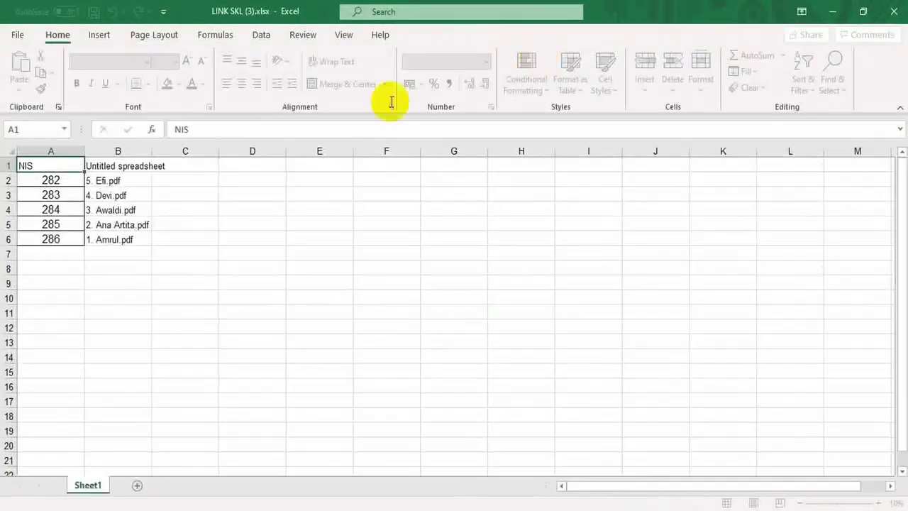
click(213, 200)
click(105, 182)
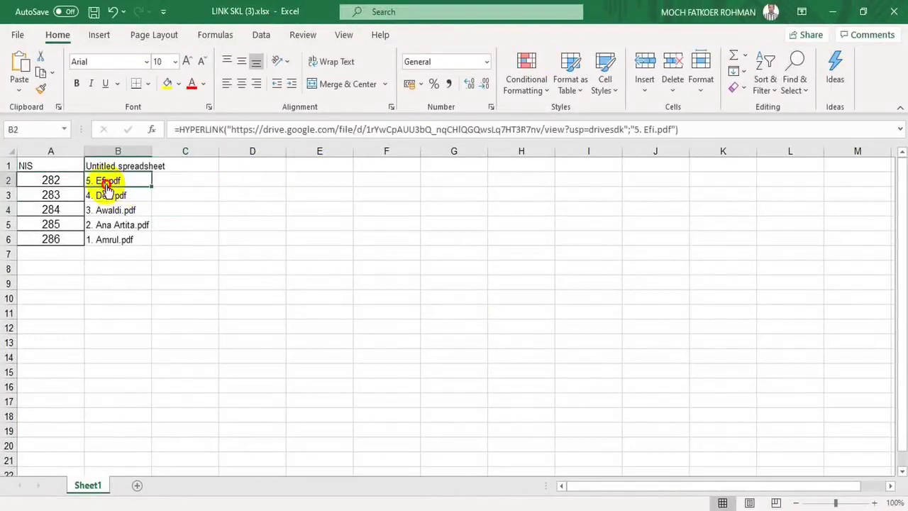
click(275, 321)
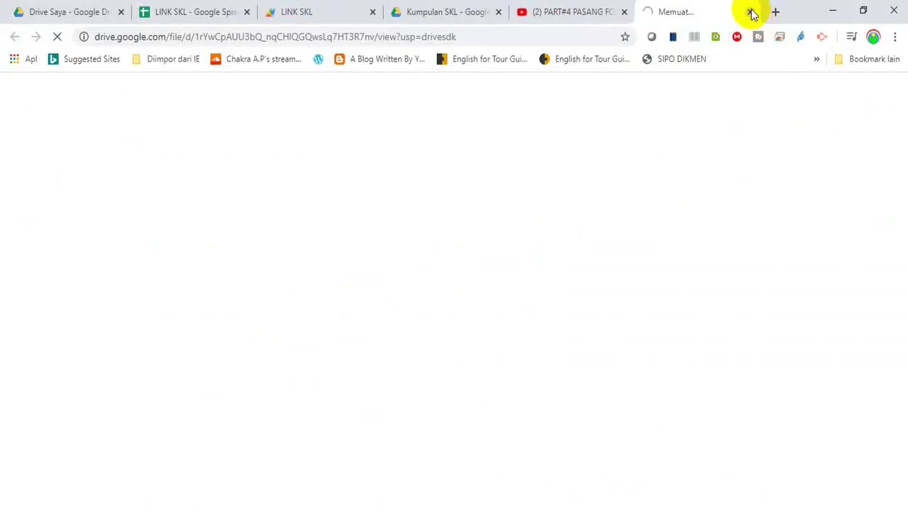
click(750, 13)
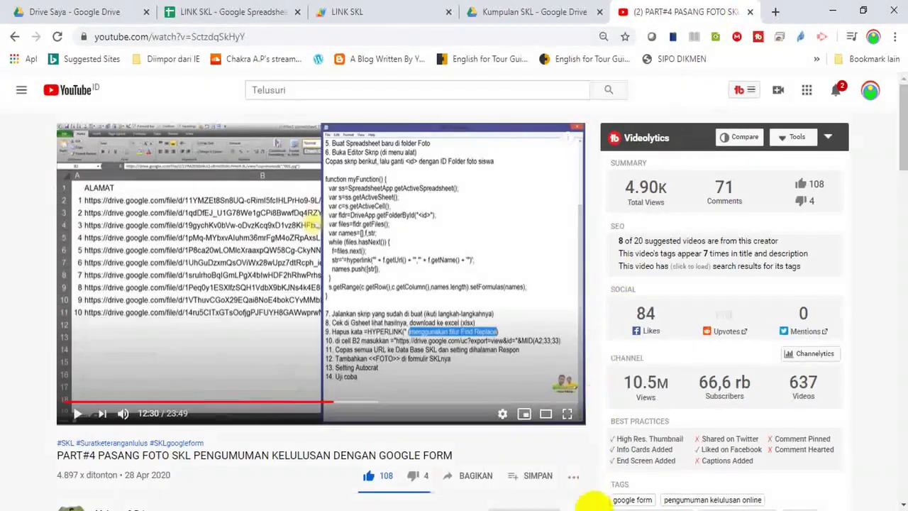
click(627, 490)
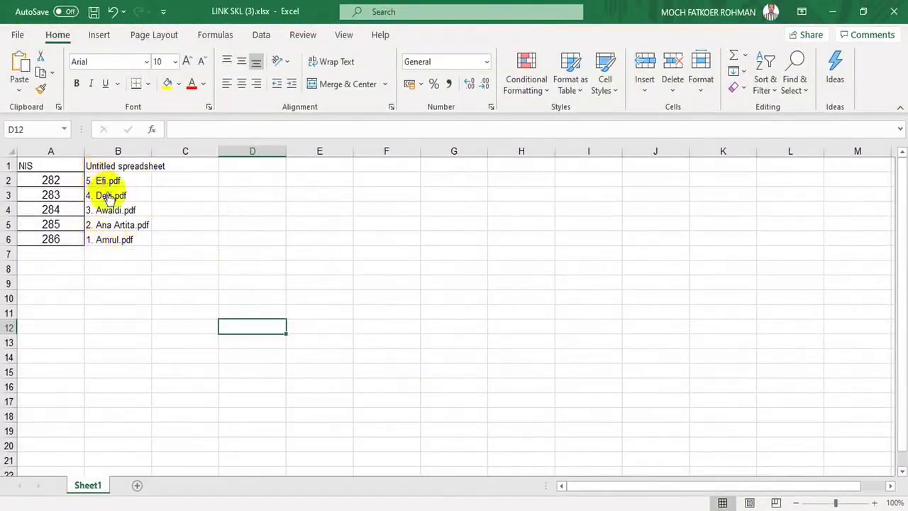
Select the link cells B2:B6
click(189, 234)
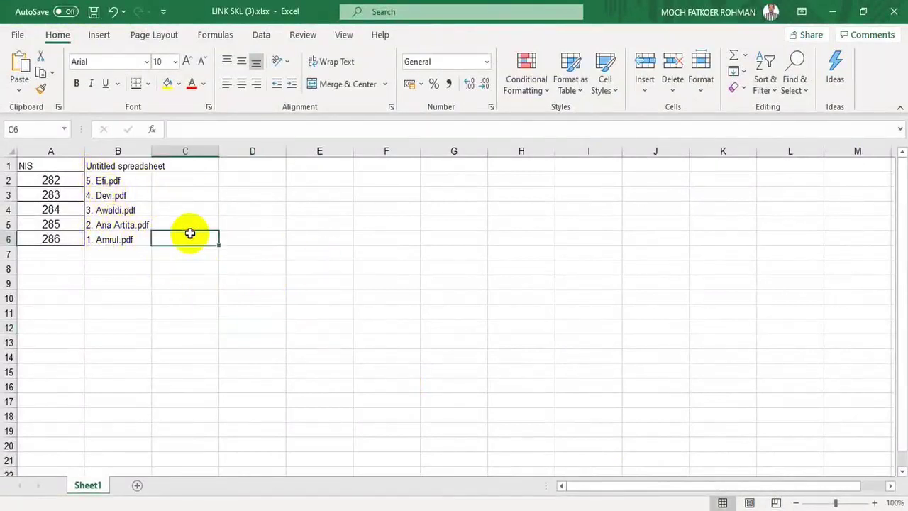
key(Left)
key(shift+Up)
key(shift+Up)
key(shift+Up)
key(shift+Up)
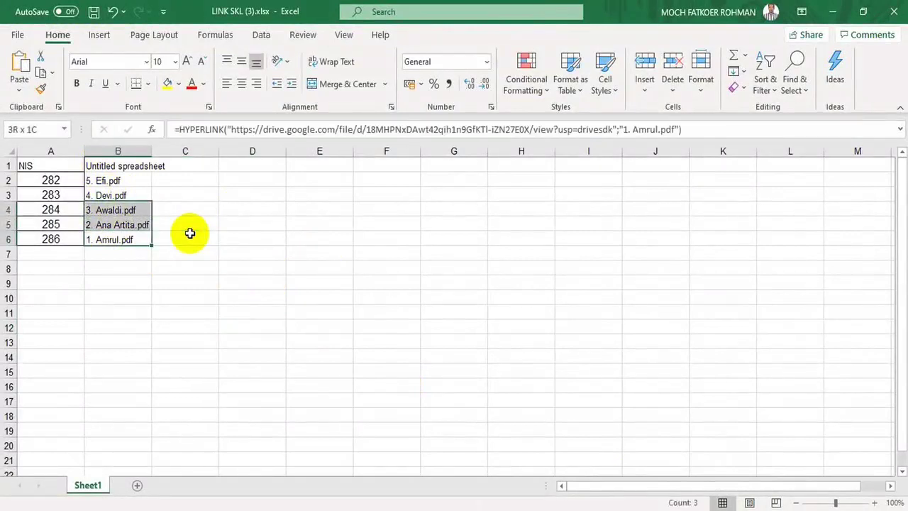
Sort only B2:B6 A to Z, so links run 1. Amrul.pdf to 5. Efi.pdf
click(770, 96)
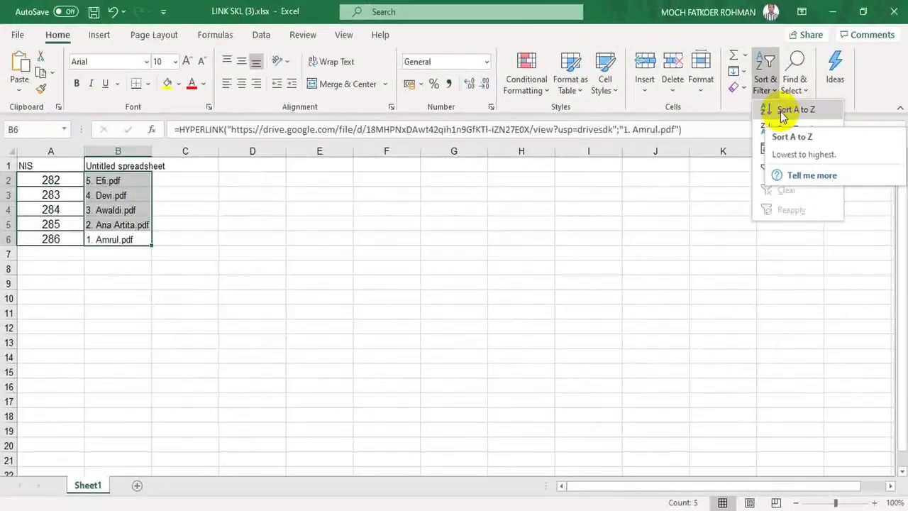
click(782, 111)
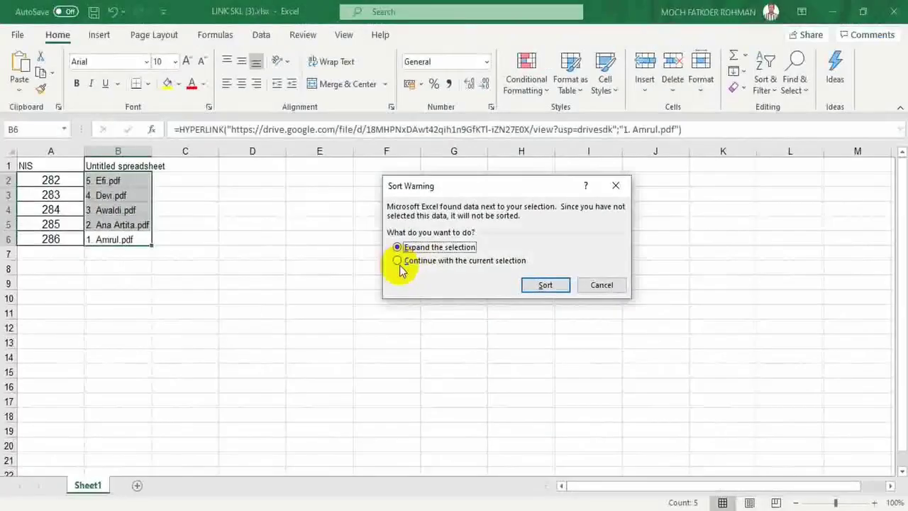
click(399, 263)
click(539, 284)
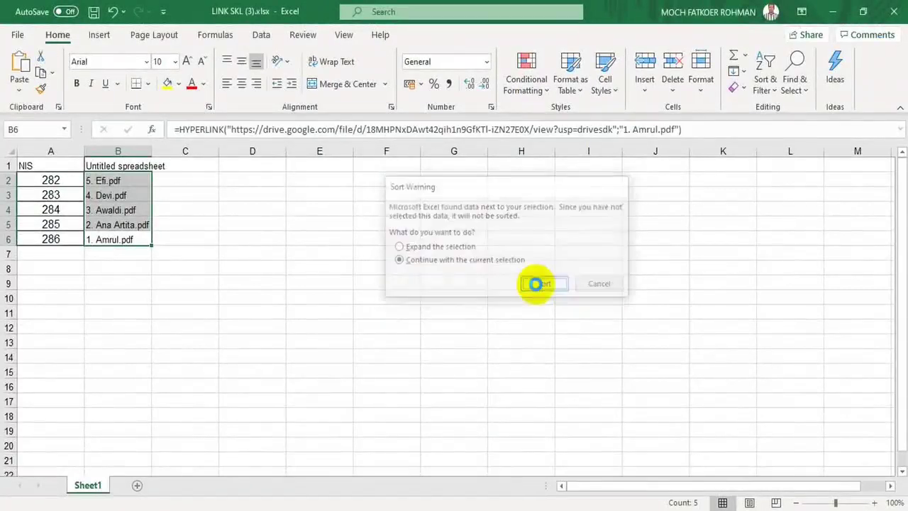
click(230, 308)
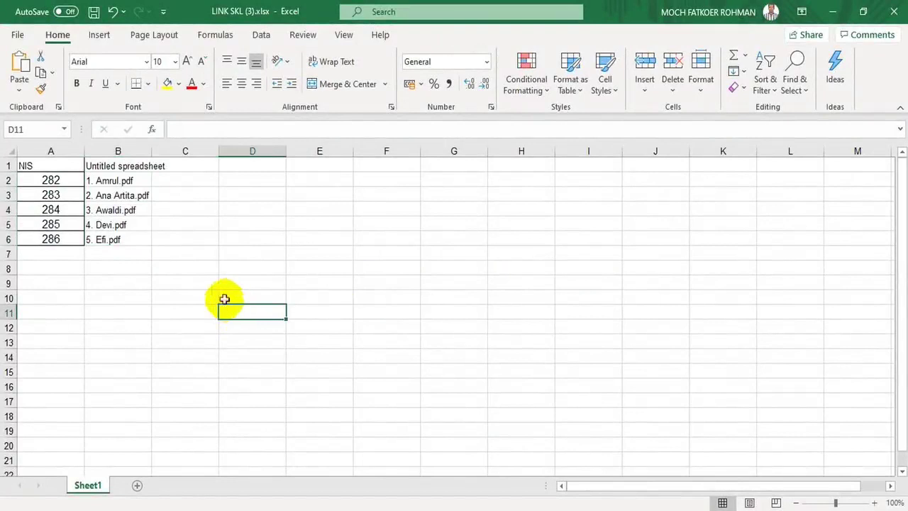
Inspect B2's HYPERLINK formula and try Find and Replace, closing it unchanged
click(117, 178)
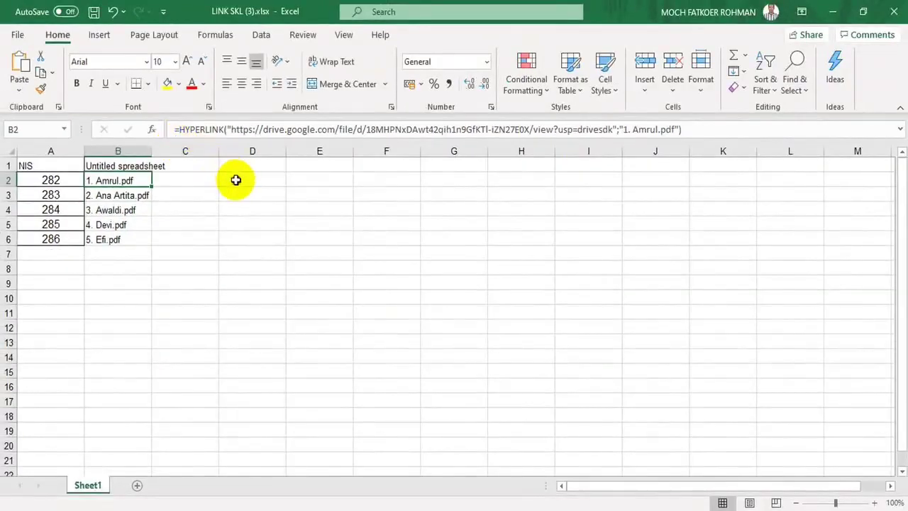
click(235, 180)
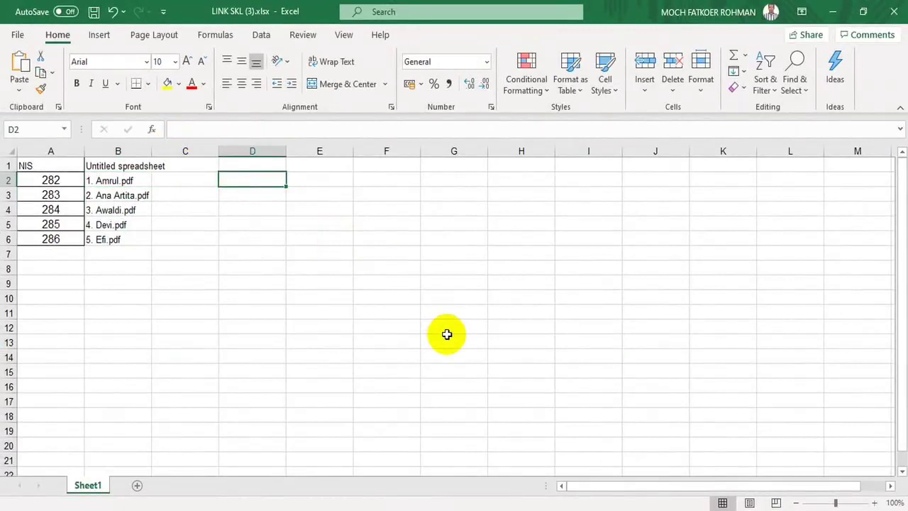
key(ctrl+h)
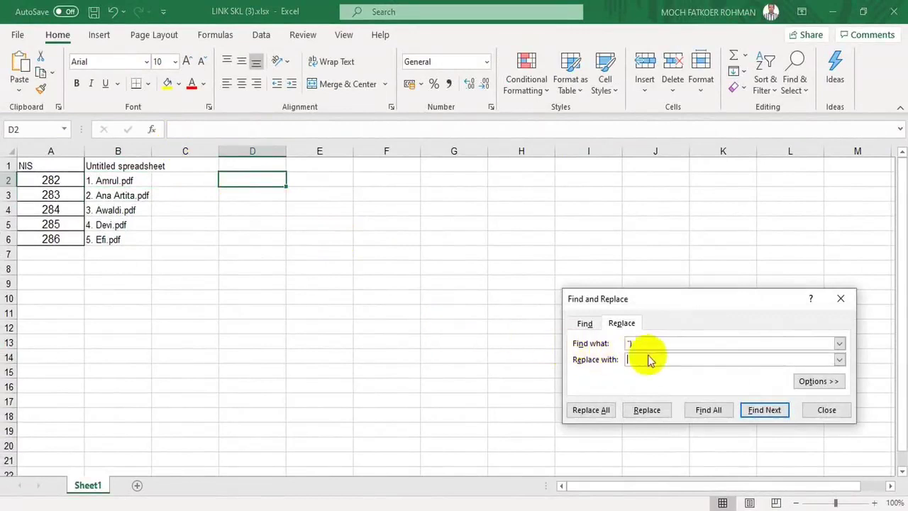
click(649, 359)
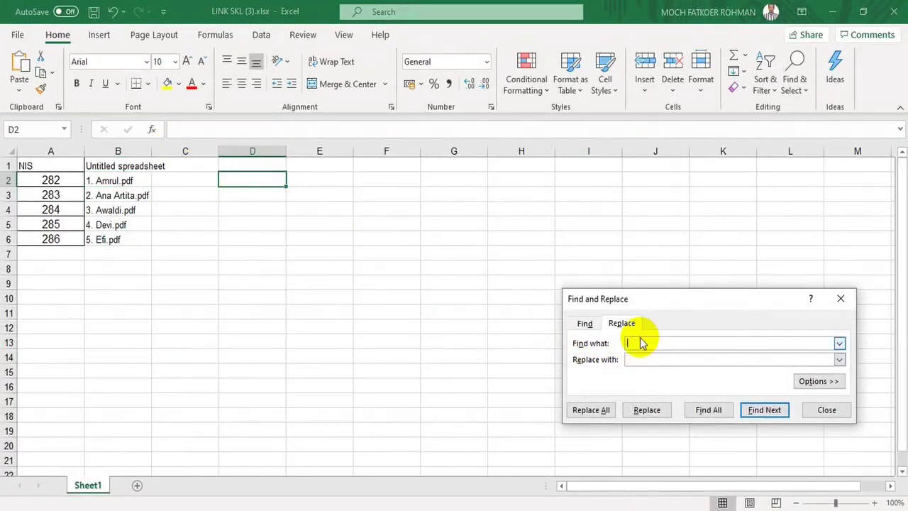
click(636, 344)
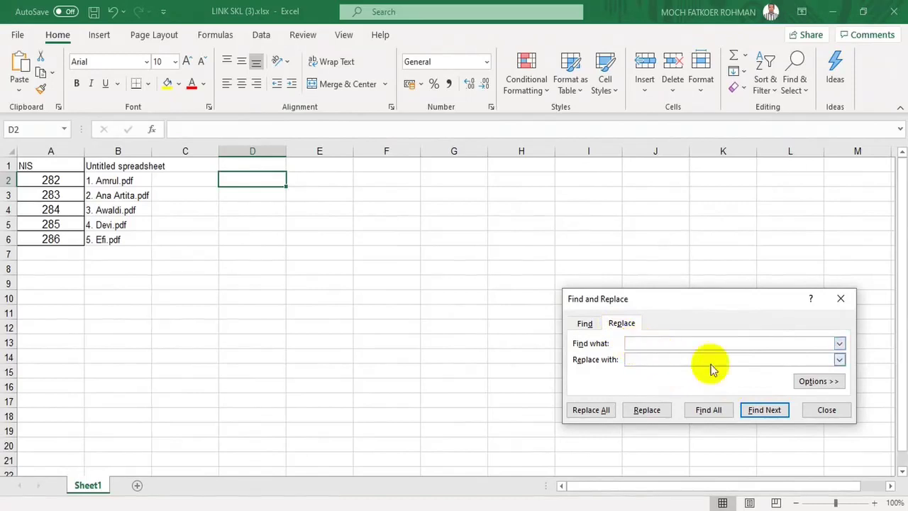
click(816, 408)
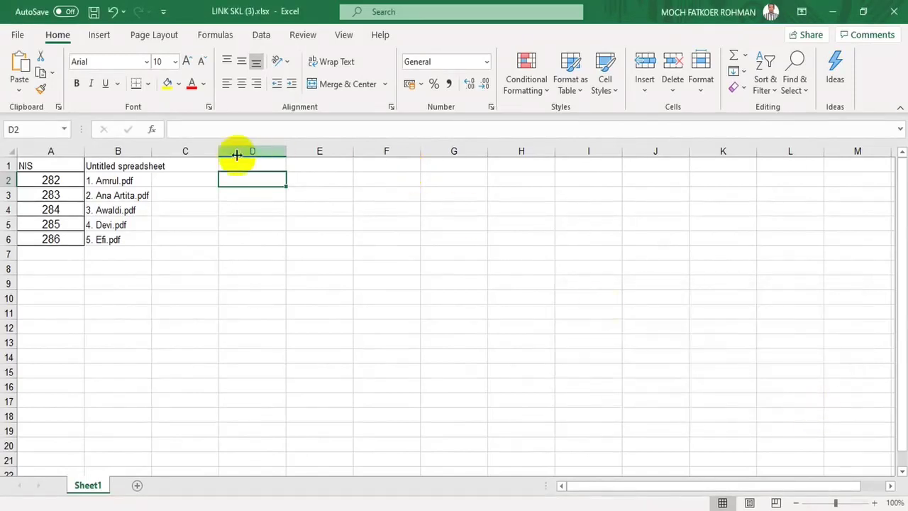
Re-examine the =HYPERLINK part of B2's formula, cancelling the accidental edit
click(123, 180)
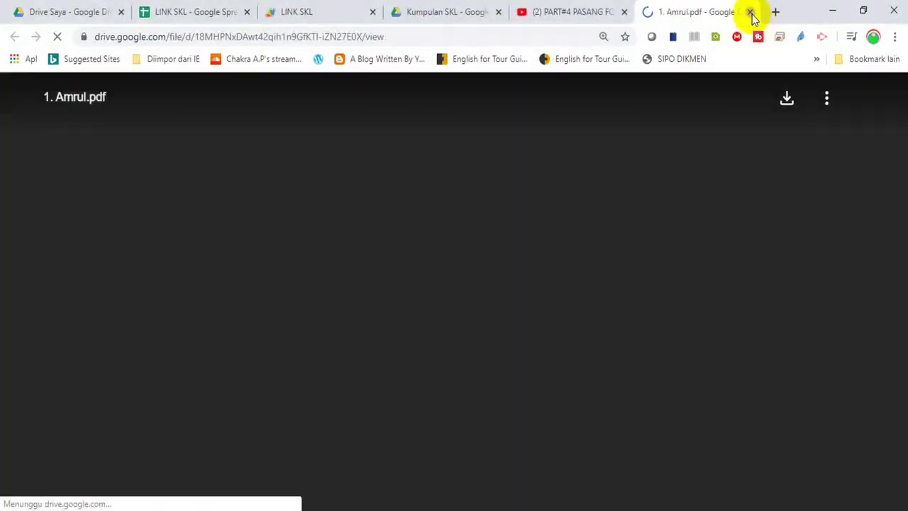
click(750, 12)
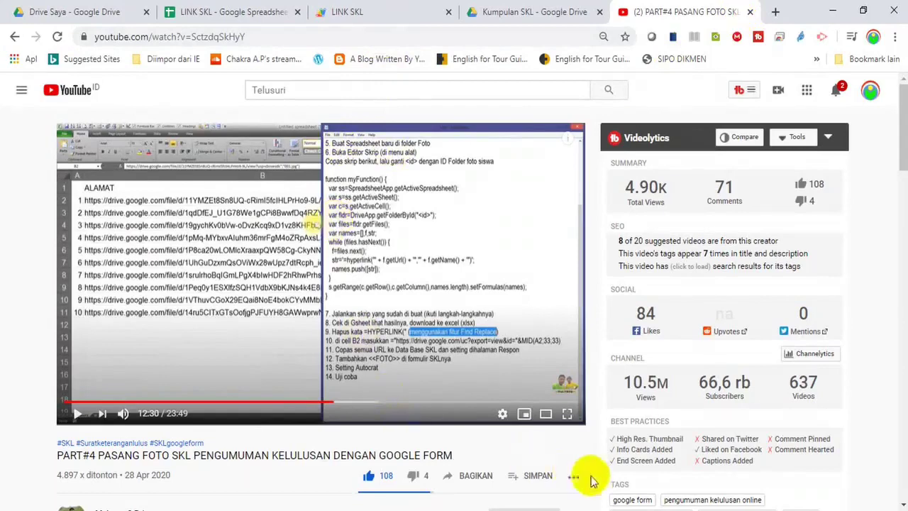
mouse_move(614, 502)
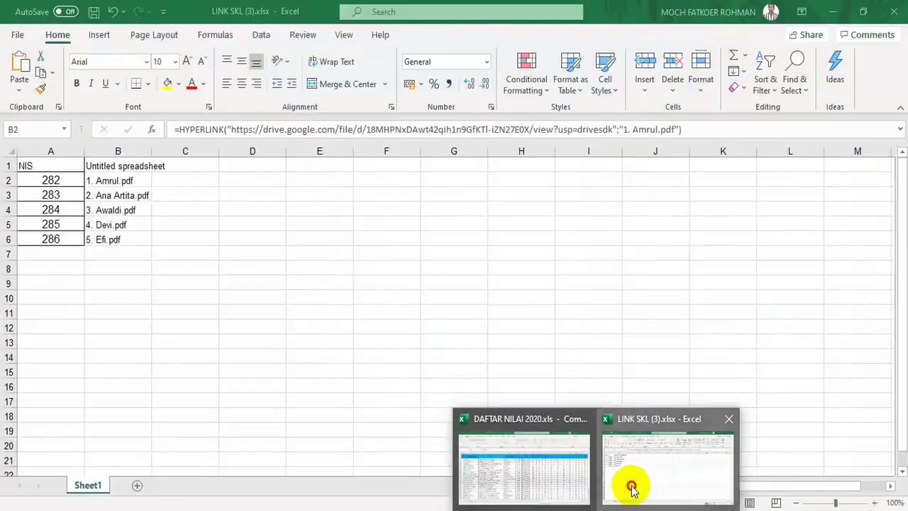
click(632, 488)
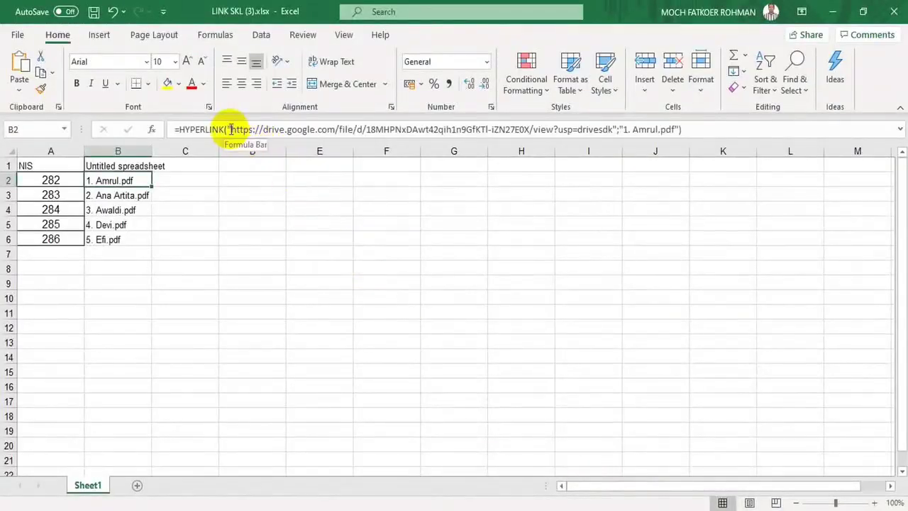
drag(229, 128, 171, 125)
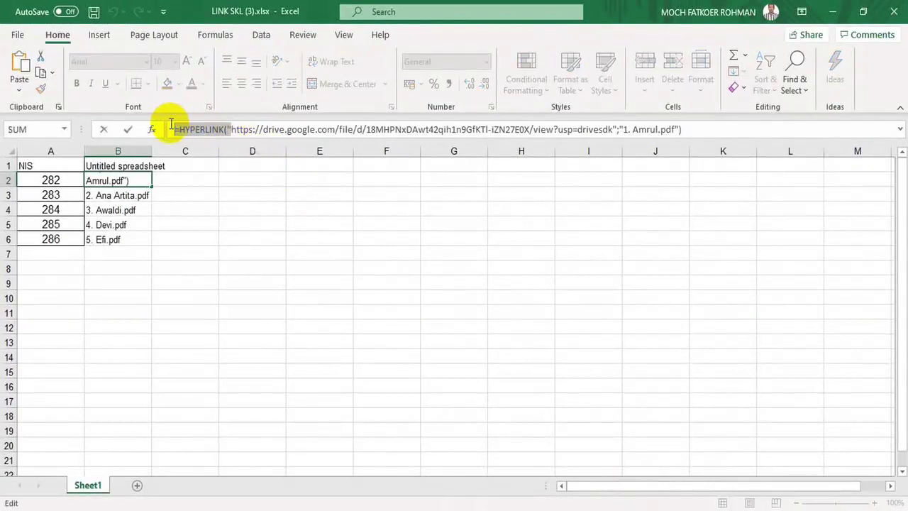
click(289, 190)
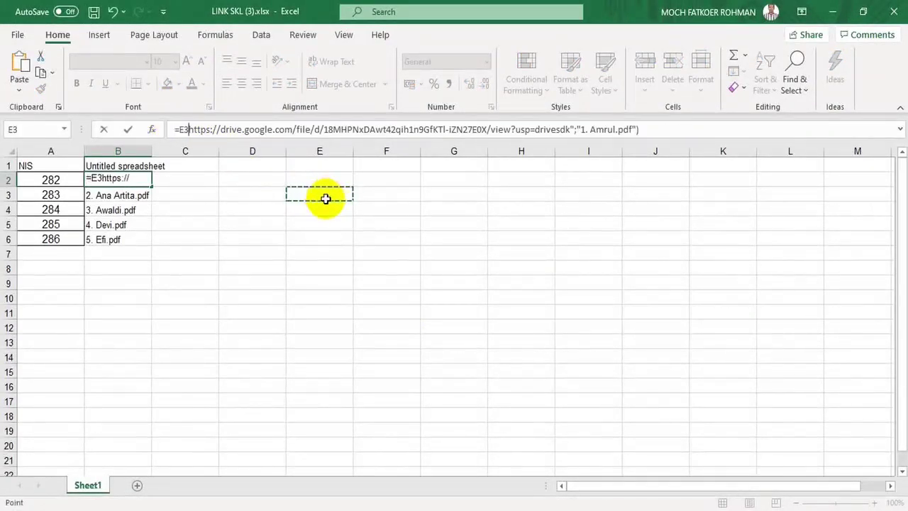
key(Escape)
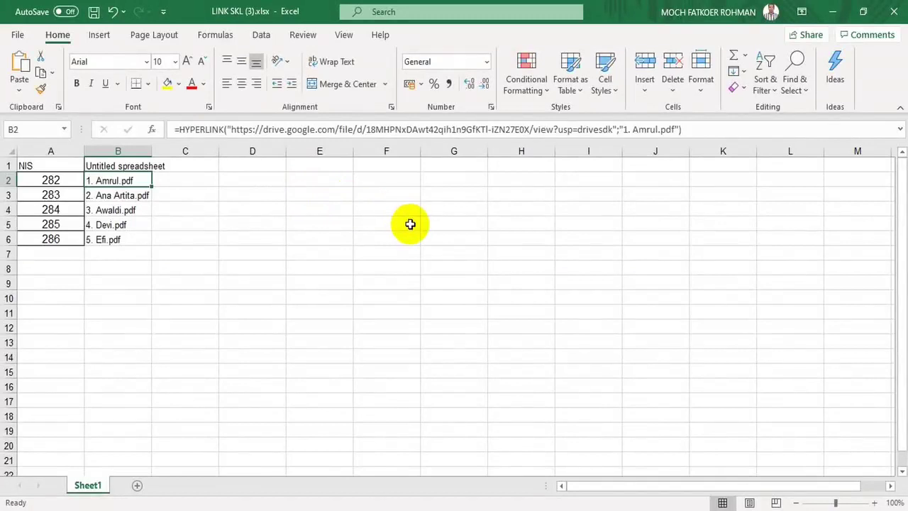
Remove '=HYPERLINK(' from all formulas with Replace All, making 6 replacements
key(ctrl+h)
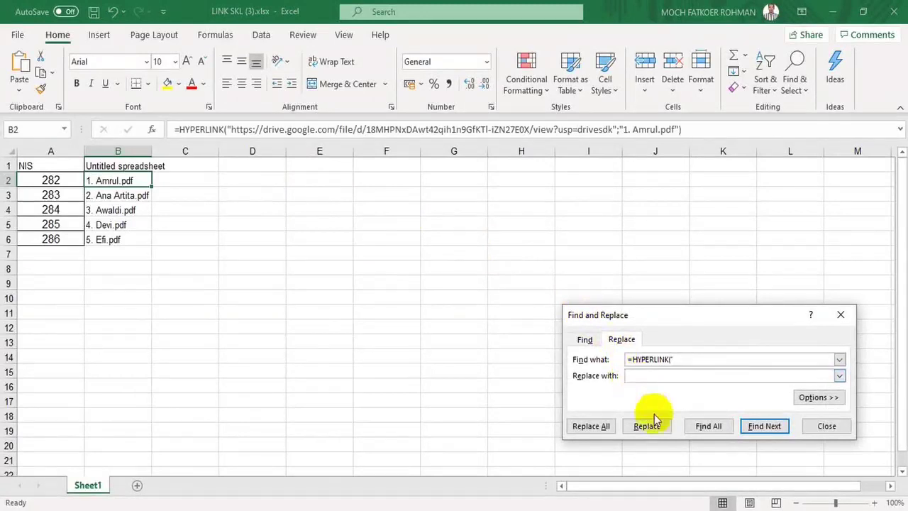
click(603, 426)
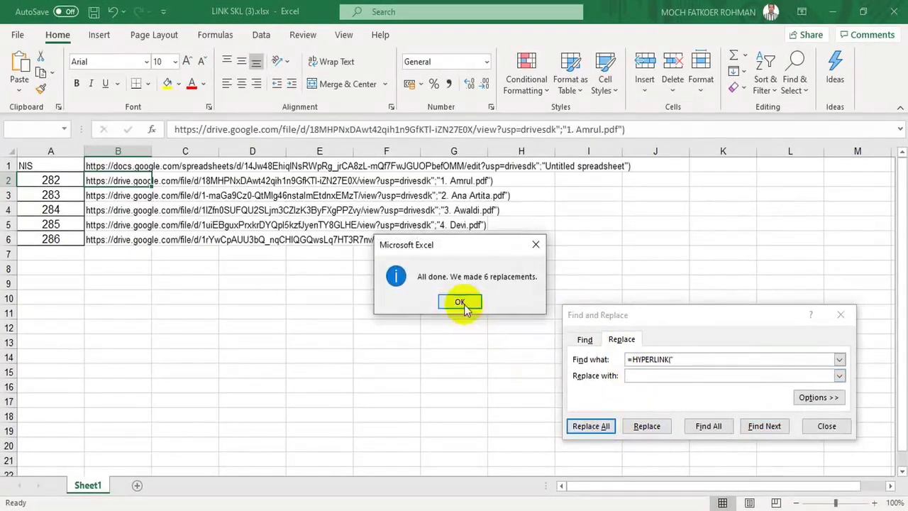
click(461, 303)
click(841, 316)
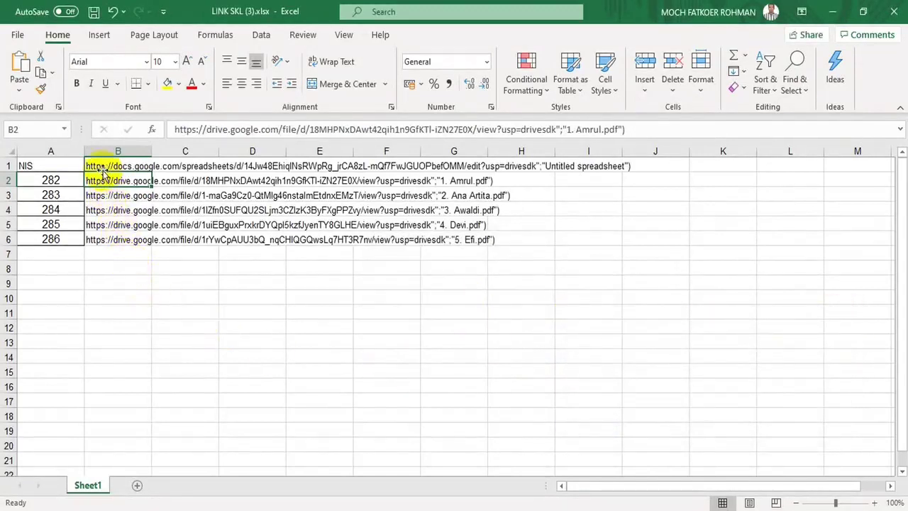
Enter the LINK SKL header in B1 and check the converted plain-text links
key(Down)
key(Down)
key(Down)
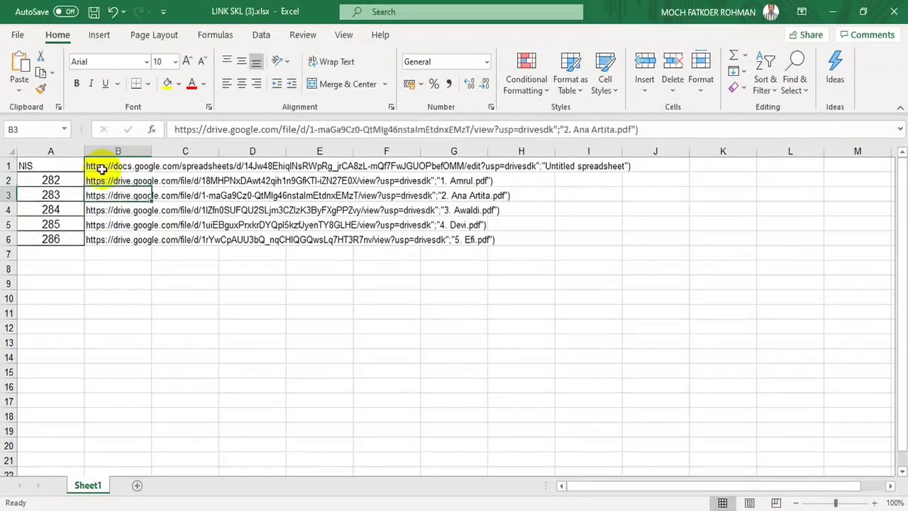
key(Up)
key(Up)
key(Up)
key(Up)
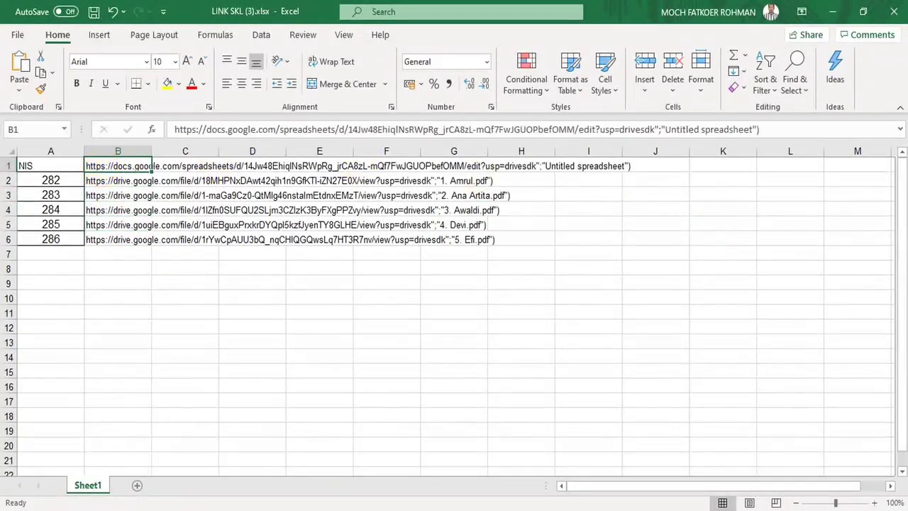
text(LINK SKL)
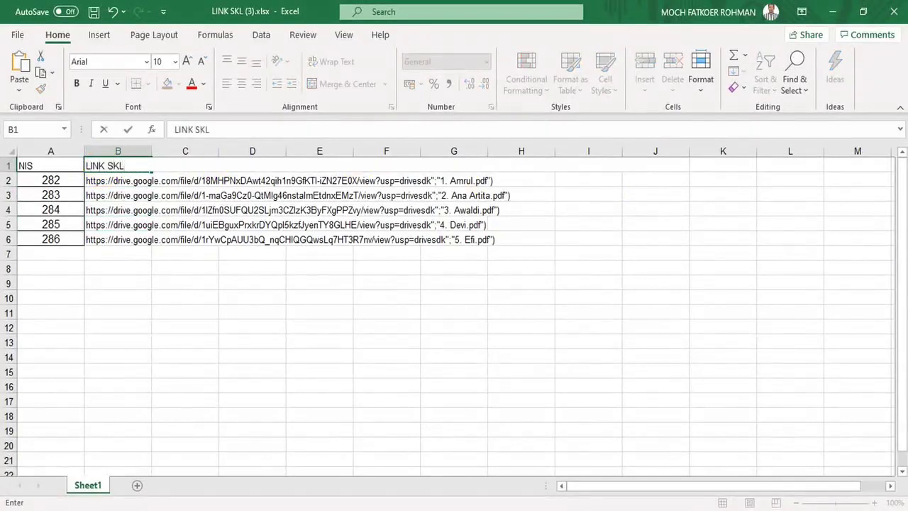
key(Return)
click(685, 378)
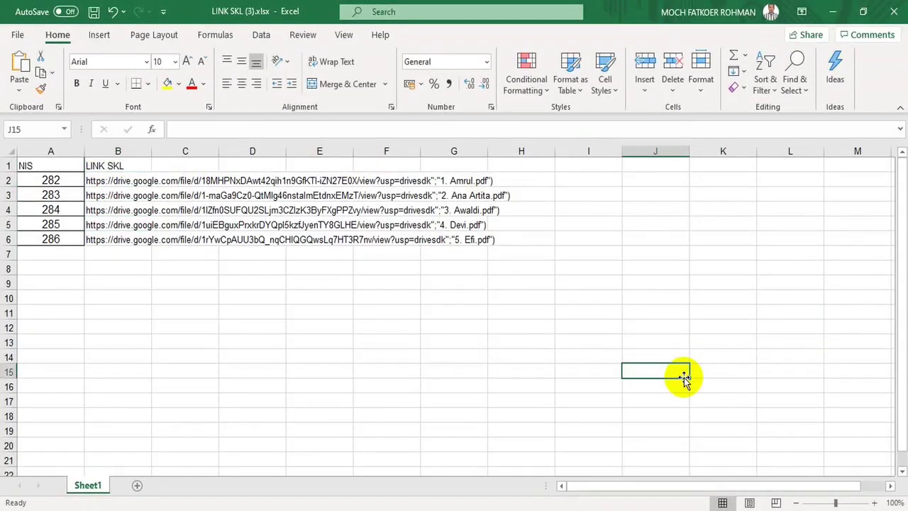
click(113, 179)
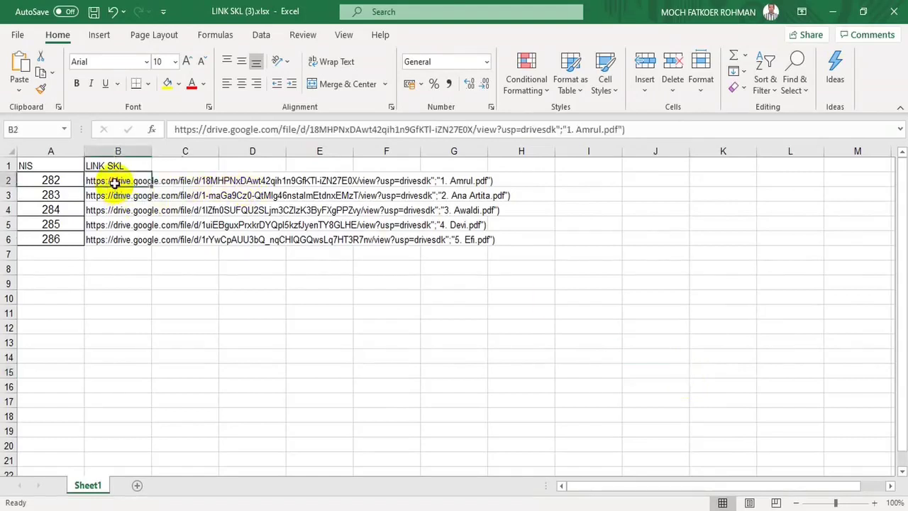
click(449, 183)
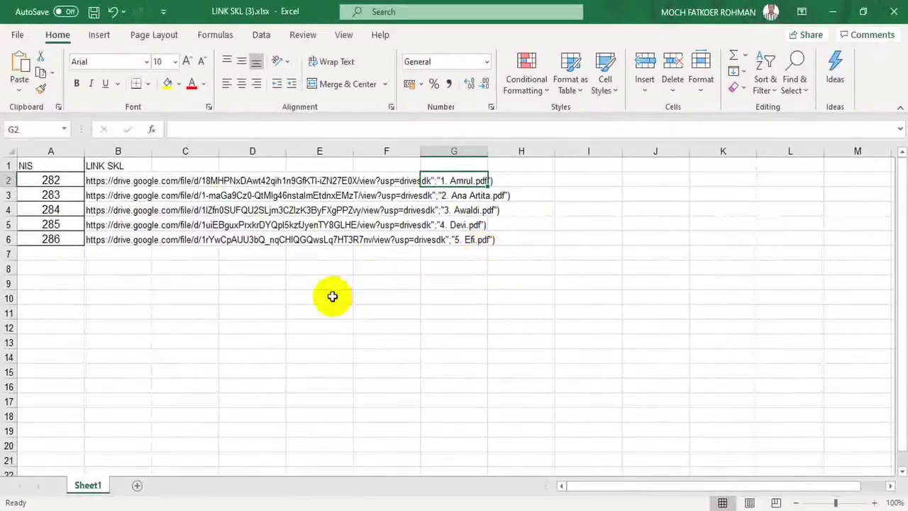
click(332, 297)
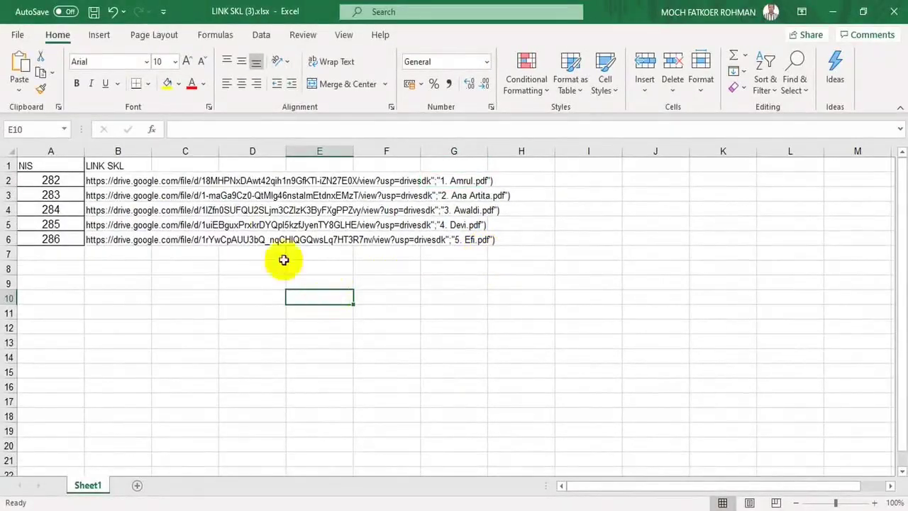
Copy the five links in B2:B6
click(97, 183)
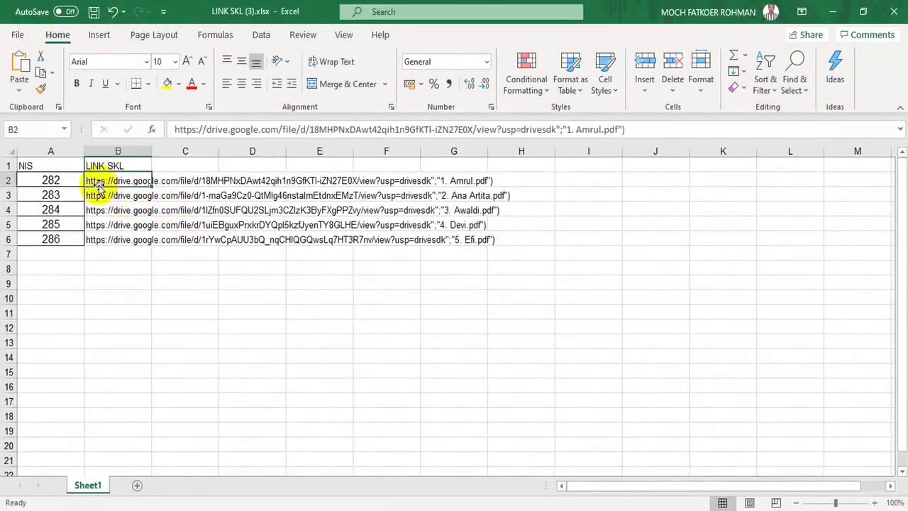
key(shift+Down)
key(shift+Down)
key(shift+Down)
key(shift+Down)
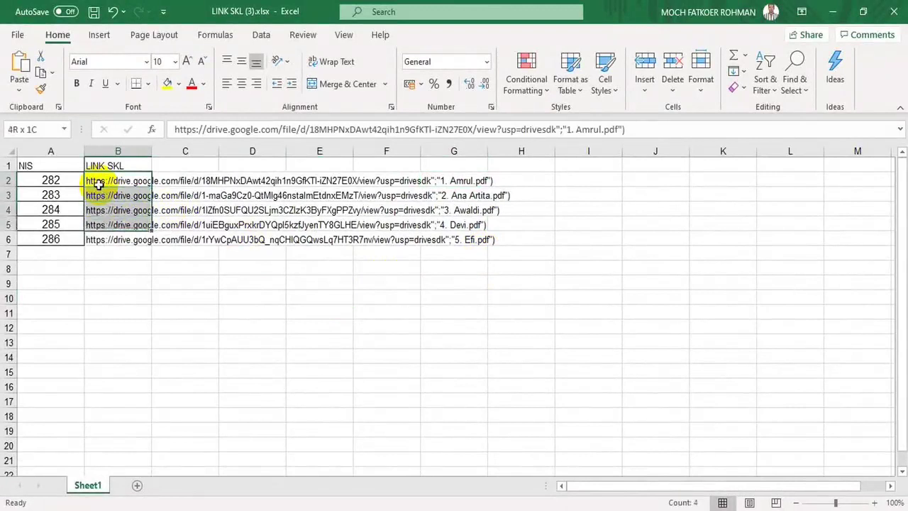
key(ctrl+c)
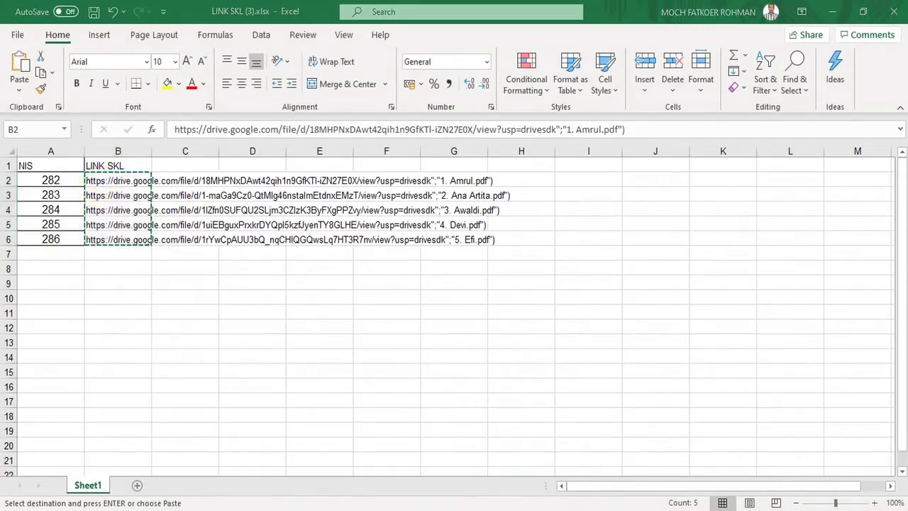
key(alt+Tab)
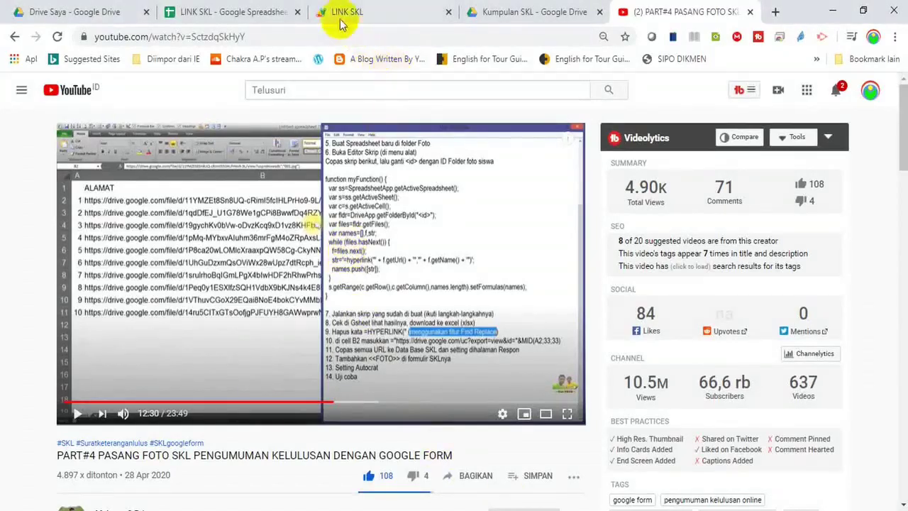
Paste the plain-text links over the #ERROR! cells B2:B6 in LINK SKL
click(244, 12)
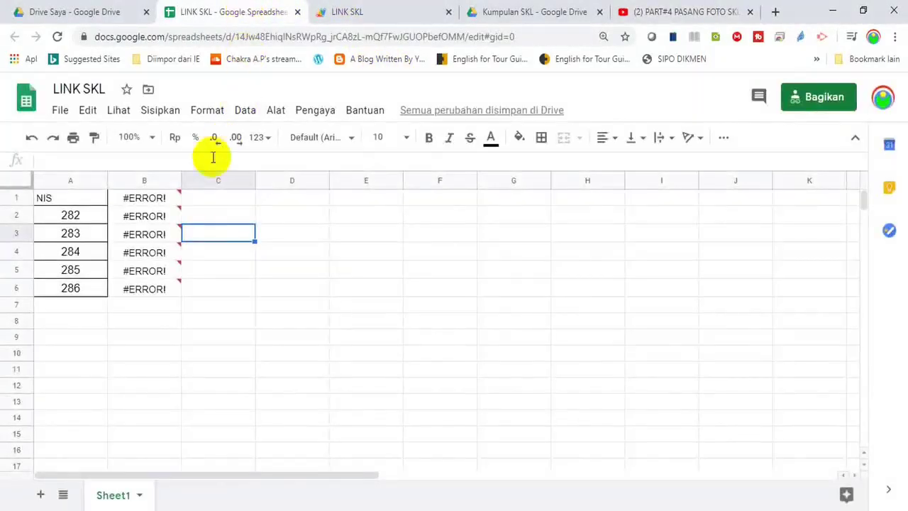
click(153, 217)
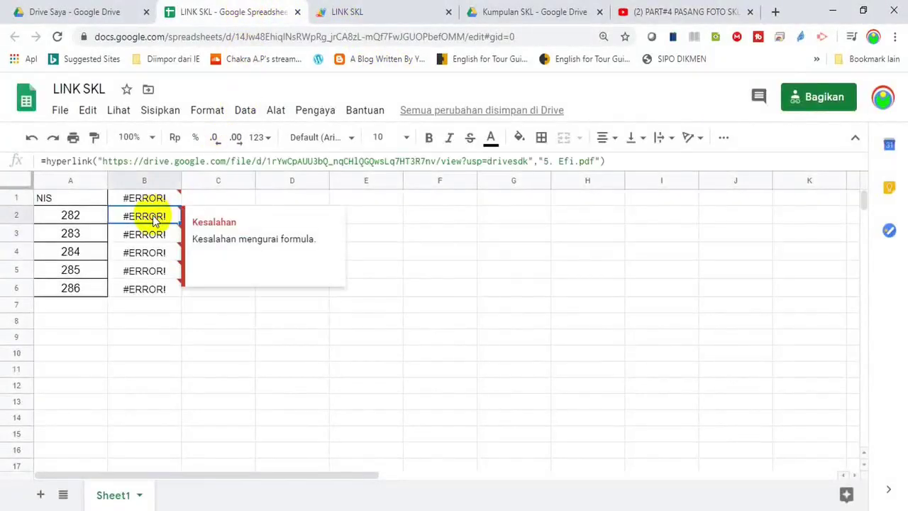
key(shift+Down)
key(shift+Down)
key(shift+Down)
key(shift+Down)
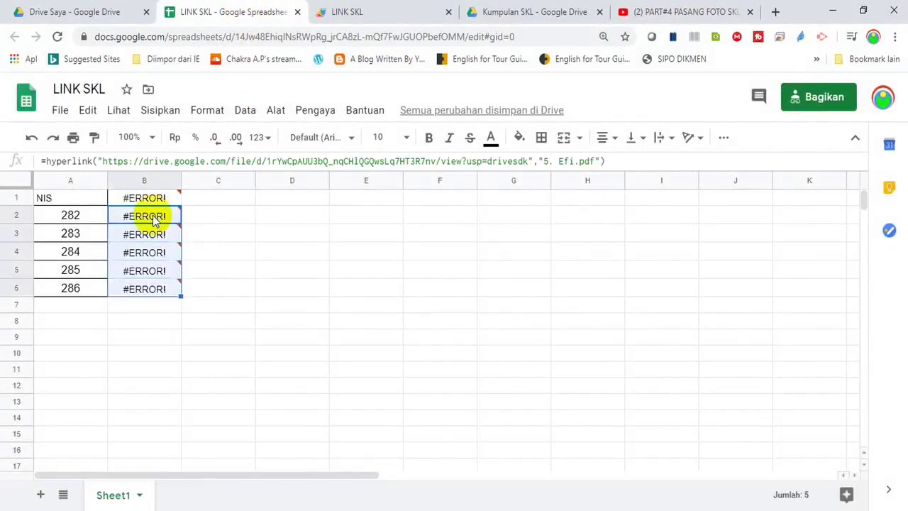
key(ctrl+shift+v)
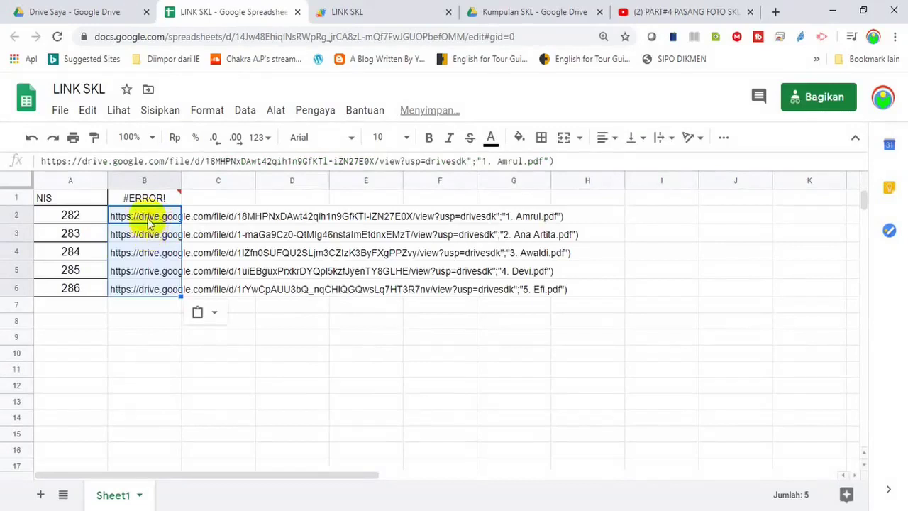
Retype the B1 header as 'LINK SKL' and check the link in B6
click(144, 201)
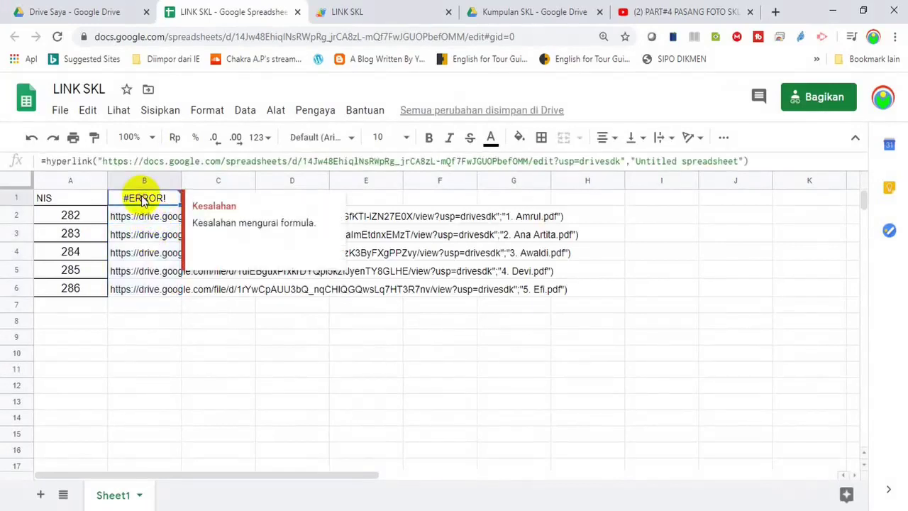
text(LINK SKL)
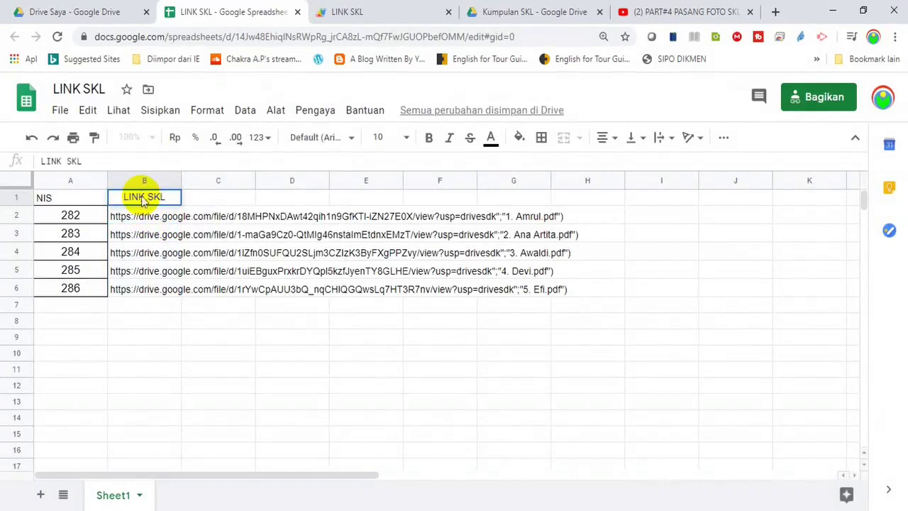
key(Return)
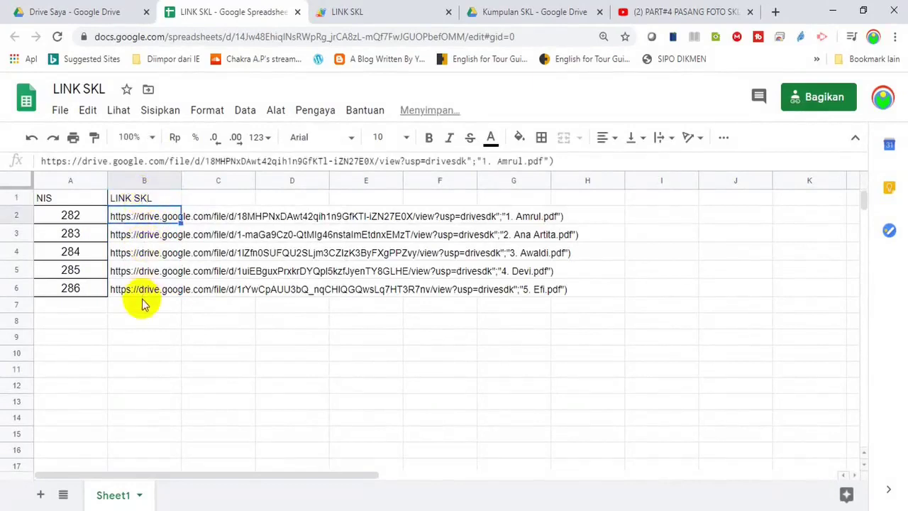
click(77, 202)
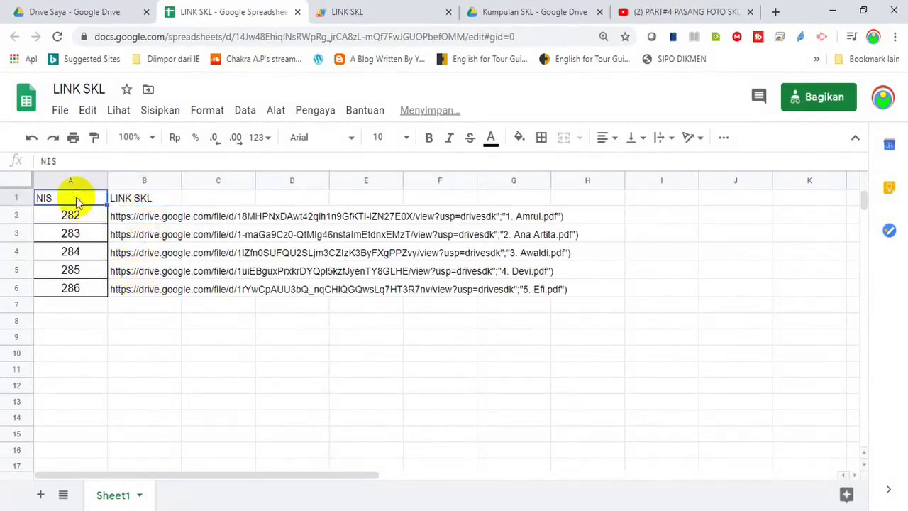
click(125, 287)
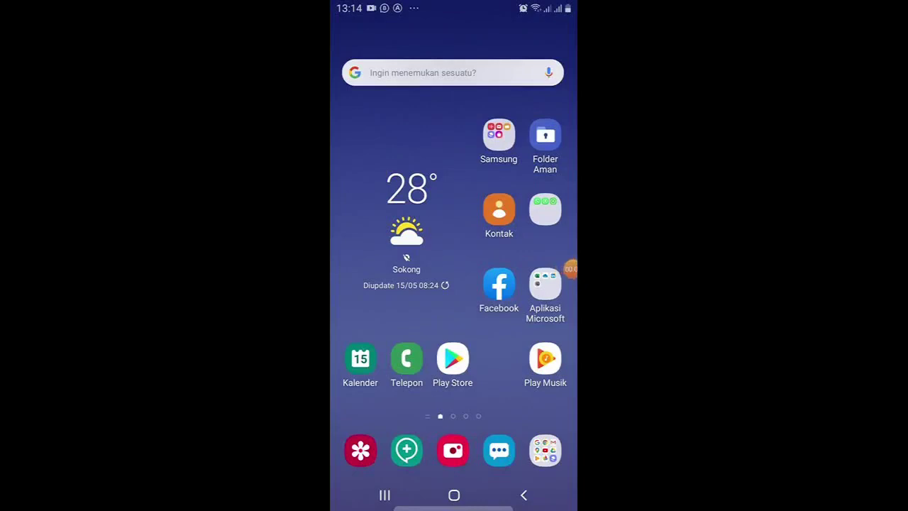
Launch WhatsAuto from the phone's WhatsApp folder and return to its main Menu
click(545, 209)
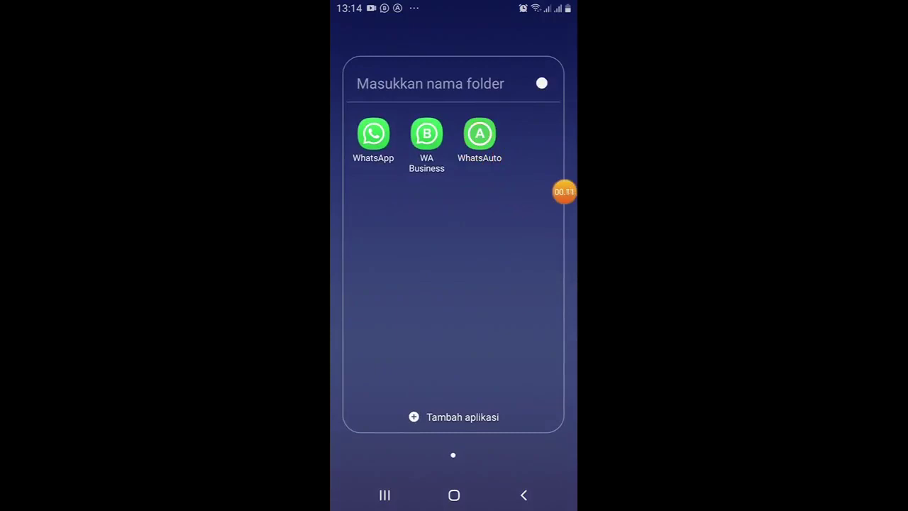
click(480, 133)
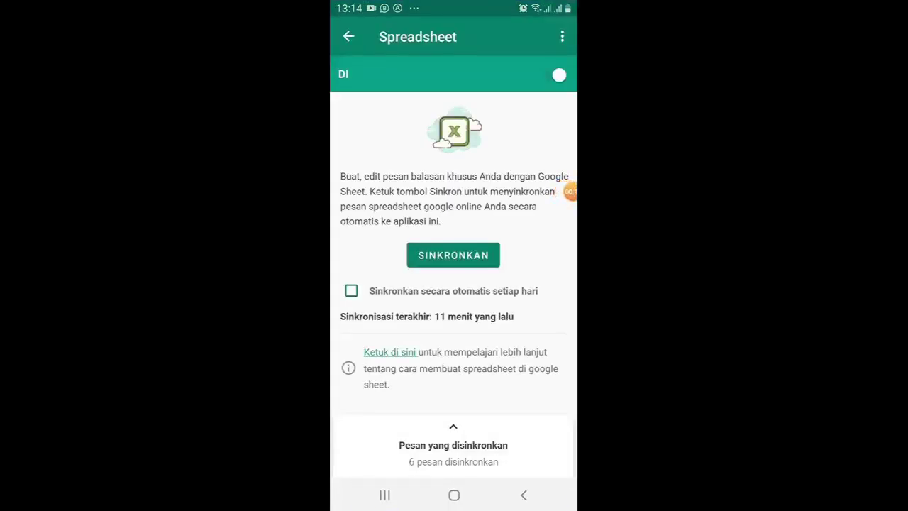
click(348, 36)
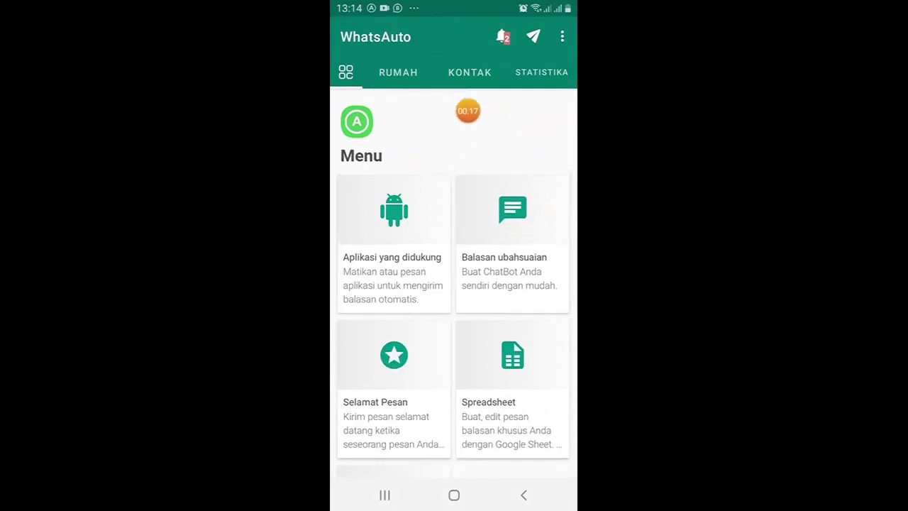
Look over WhatsAuto's RUMAH, KONTAK and STATISTIKA pages and the Menu grid
click(398, 72)
click(469, 73)
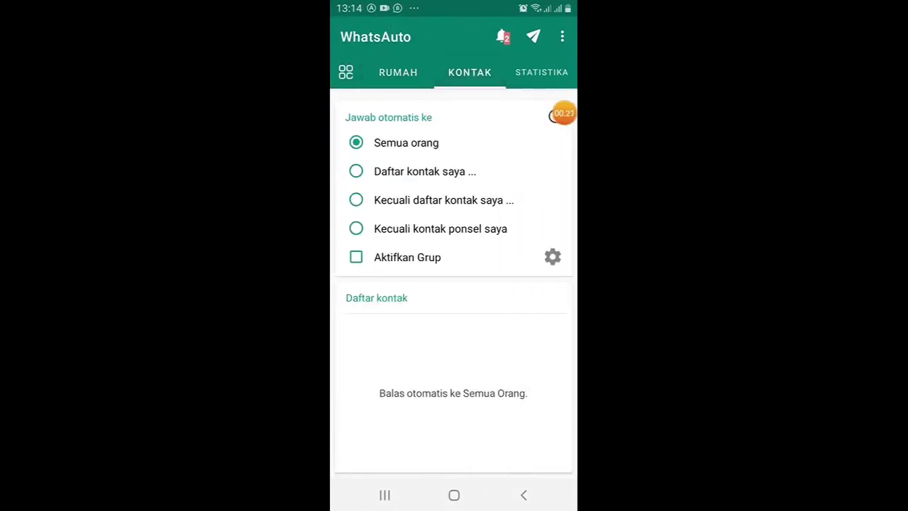
click(541, 72)
click(345, 73)
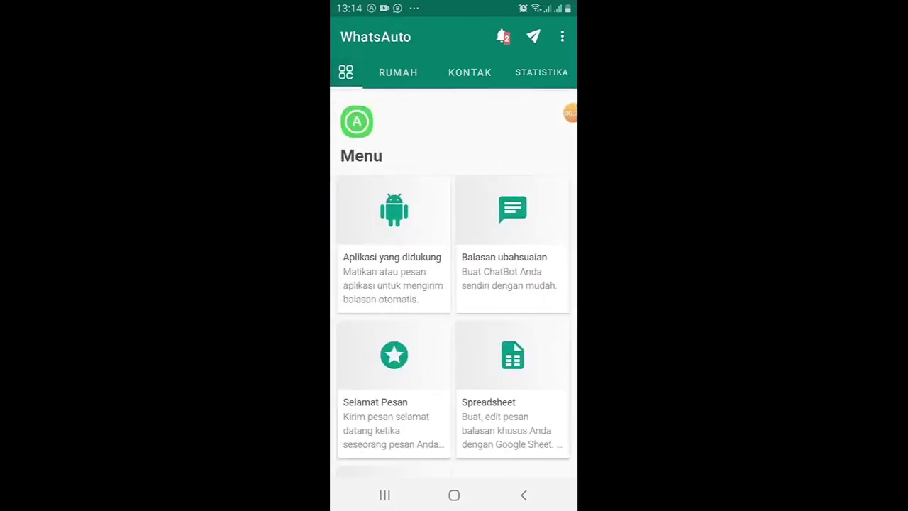
click(398, 73)
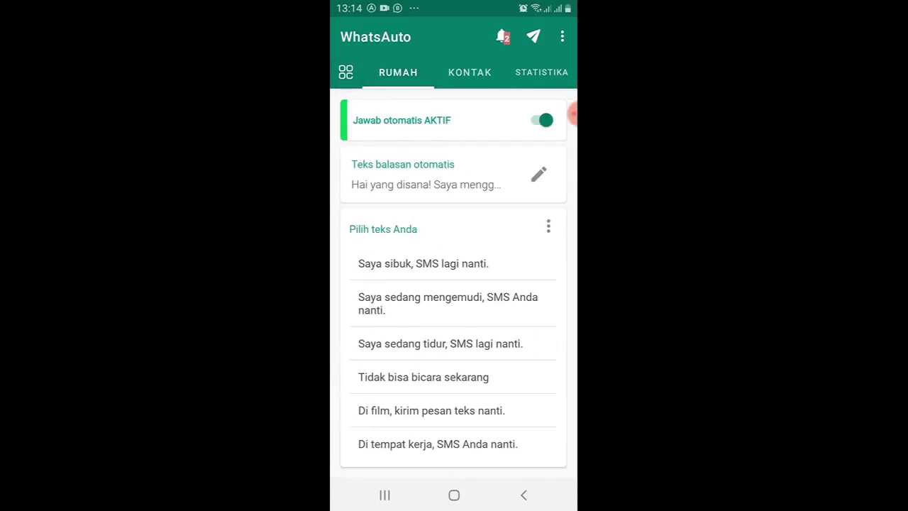
mouse_move(572, 114)
mouse_down()
mouse_move(482, 116)
mouse_move(573, 114)
mouse_up()
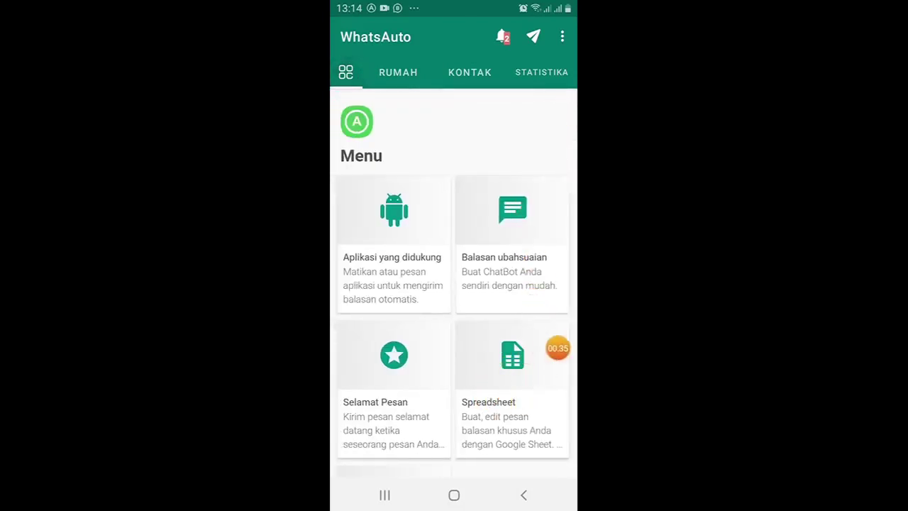
Sync WhatsAuto from the LINK SKL Google Sheet and review the 6 synced messages
click(512, 383)
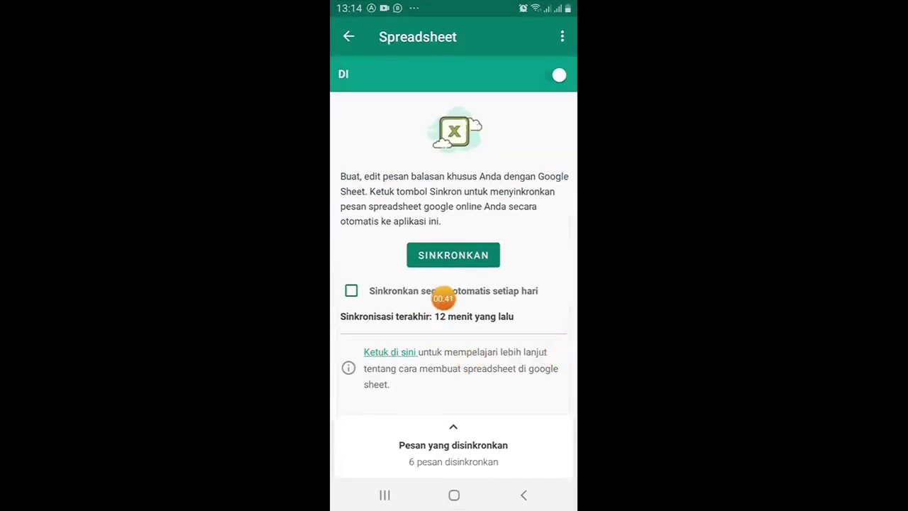
click(454, 254)
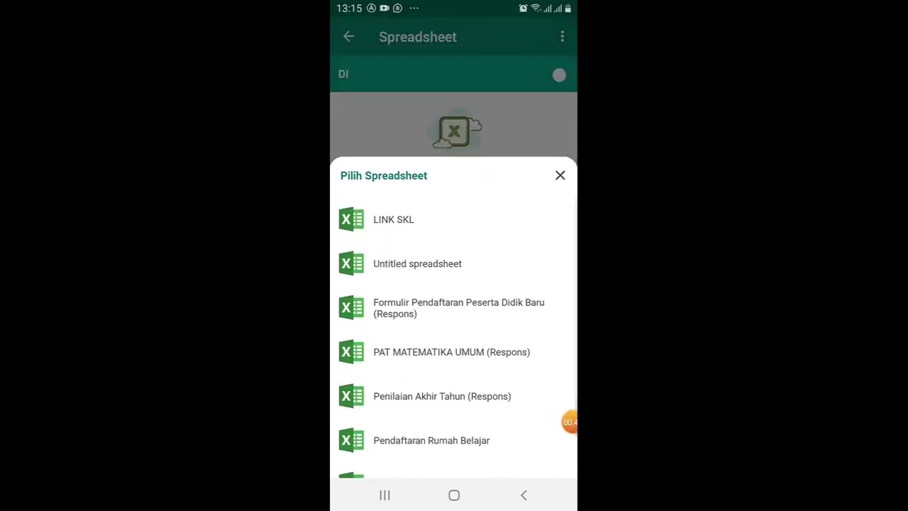
drag(571, 422, 564, 223)
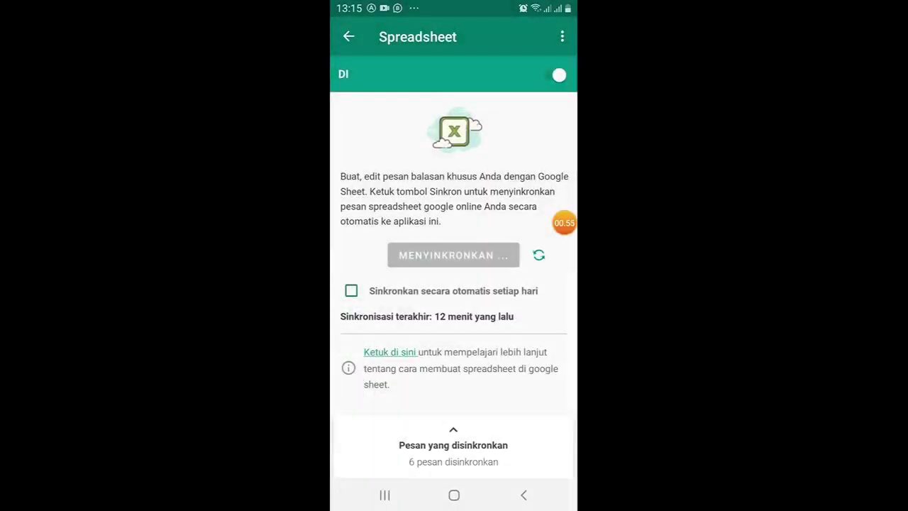